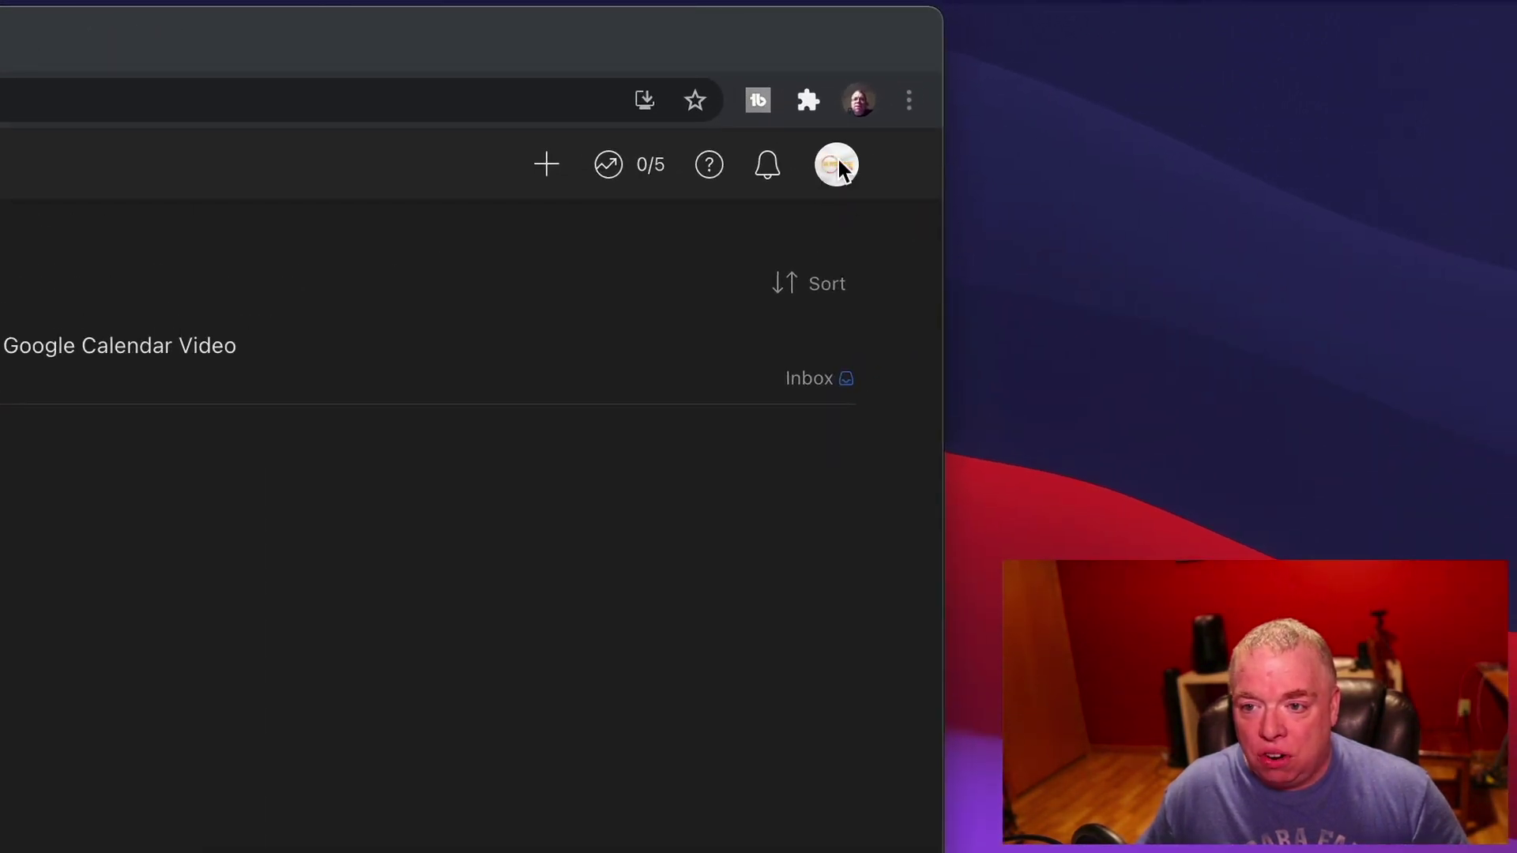
- Open Todoist's Settings > Integrations page from the account menu
left_click(837, 168)
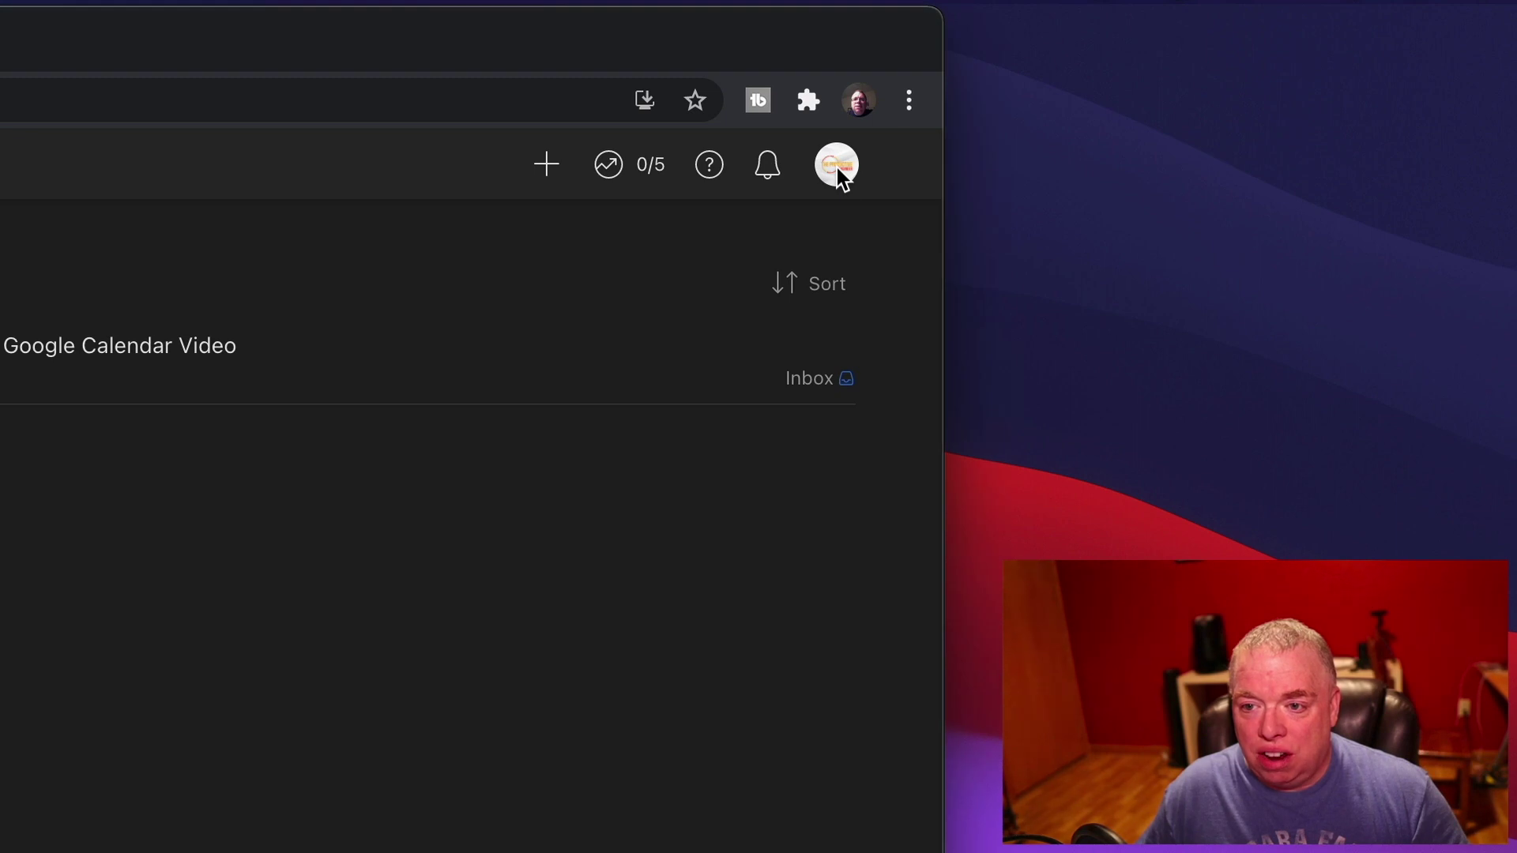
left_click(837, 168)
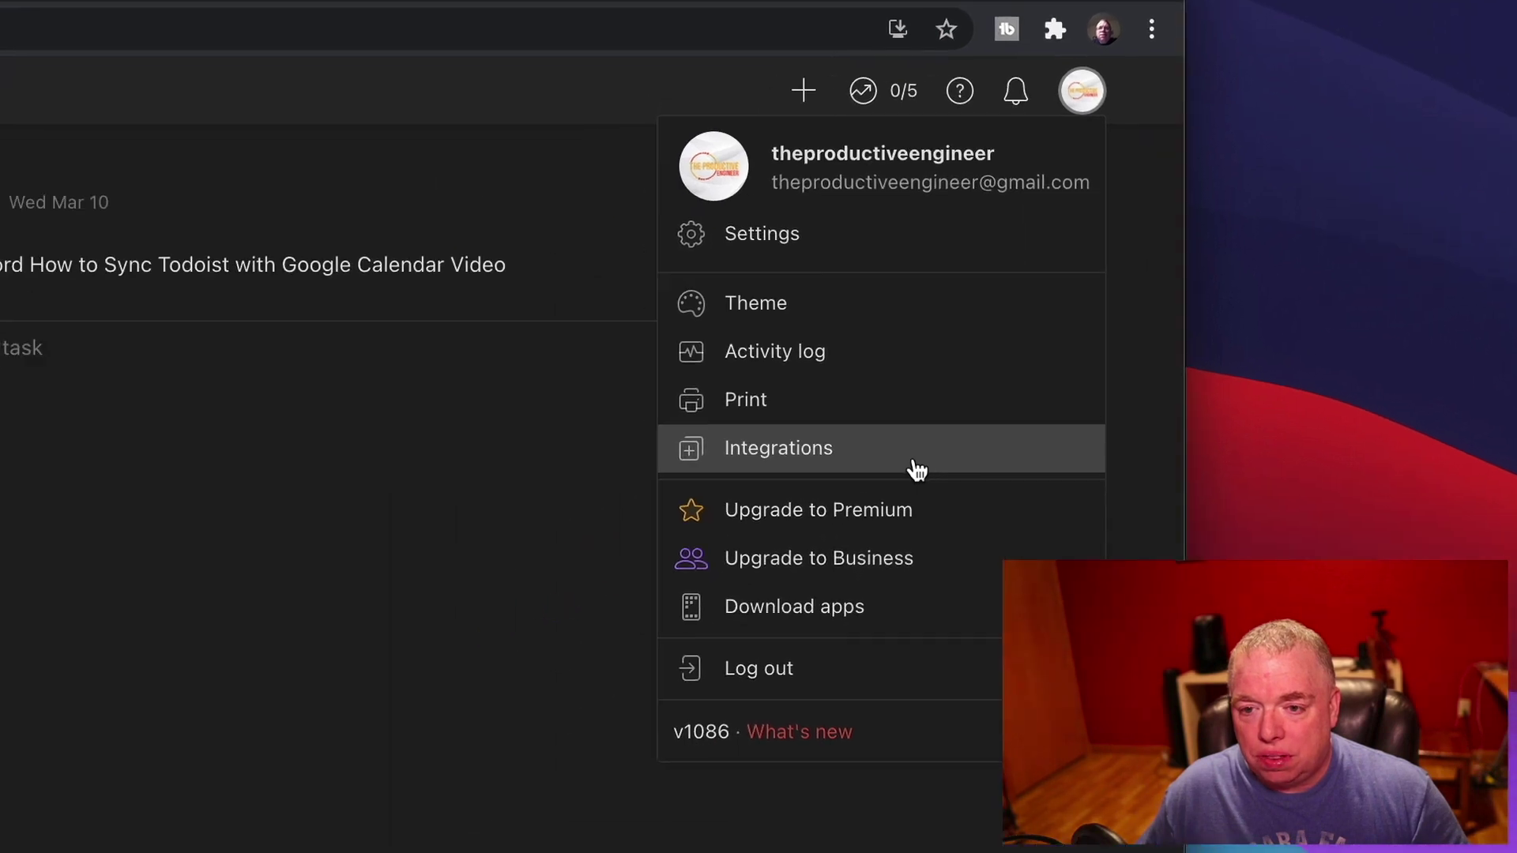
left_click(947, 458)
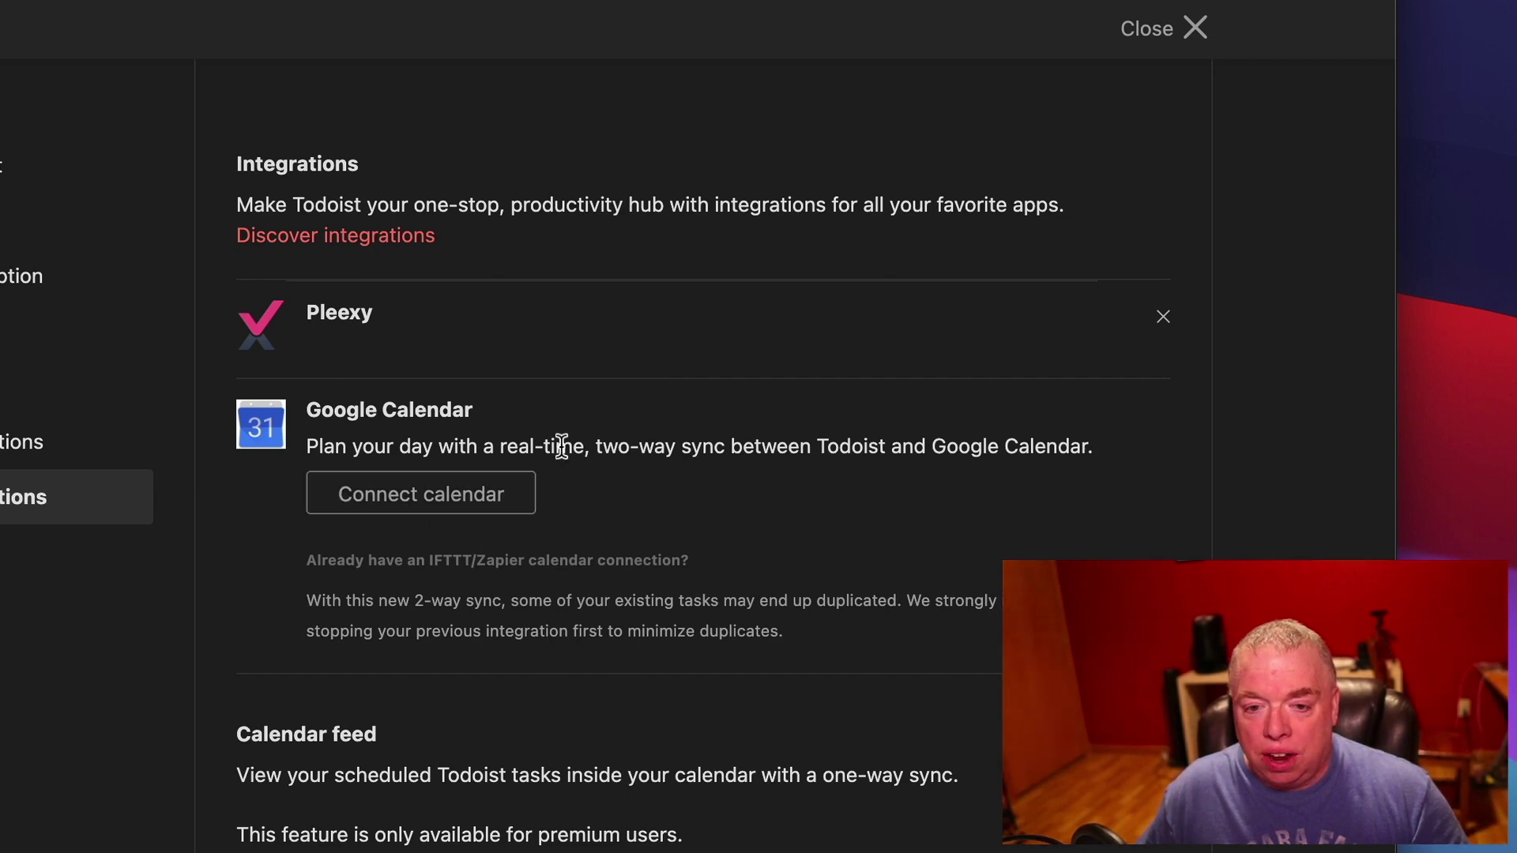
- Connect Google Calendar by choosing the Google account and granting Allow and Agree access
left_click(409, 495)
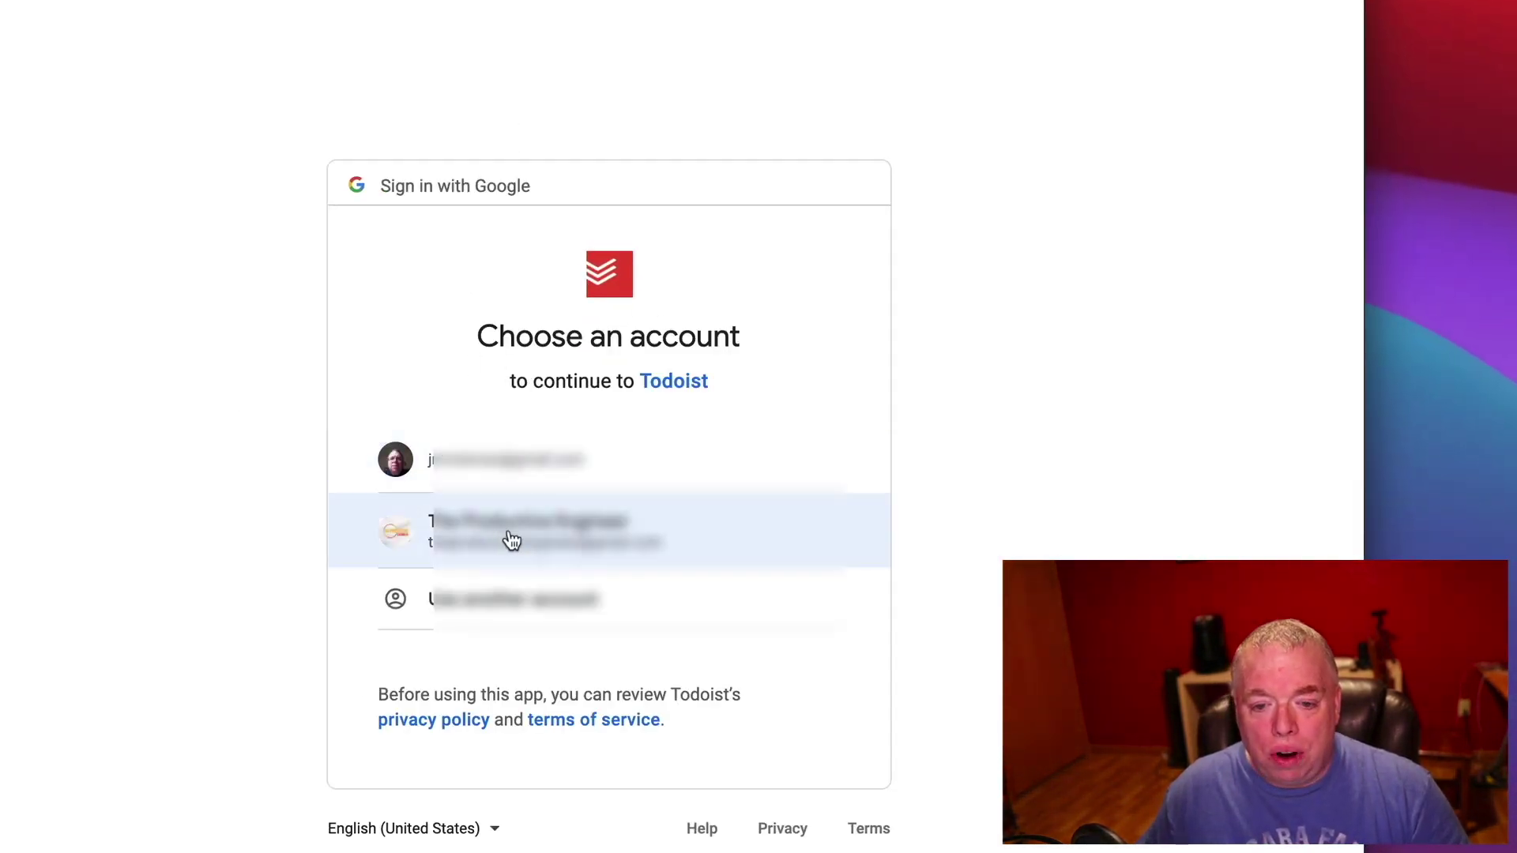
left_click(552, 541)
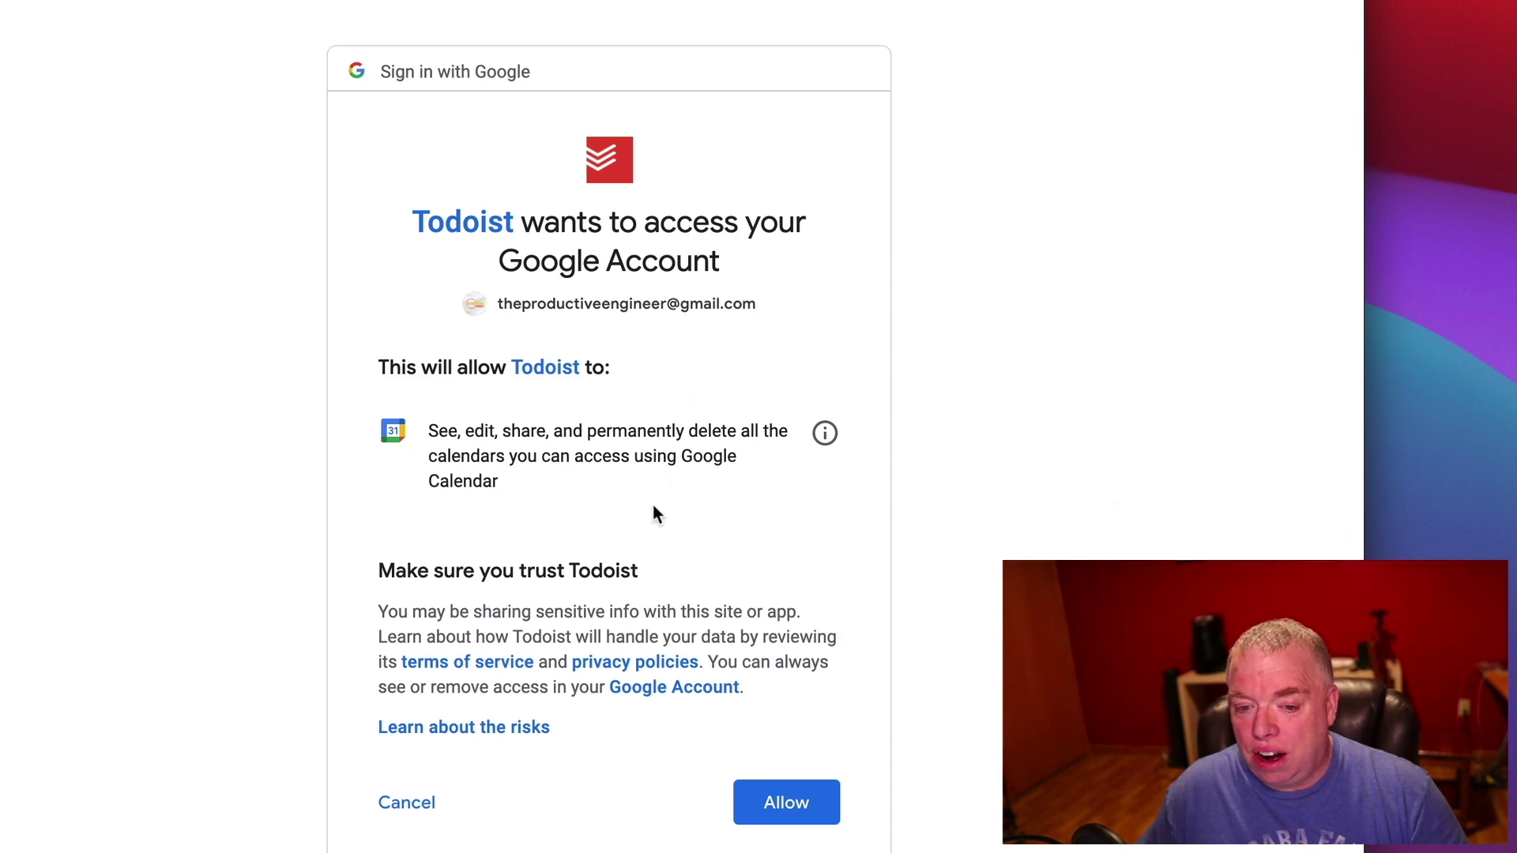
left_click(775, 801)
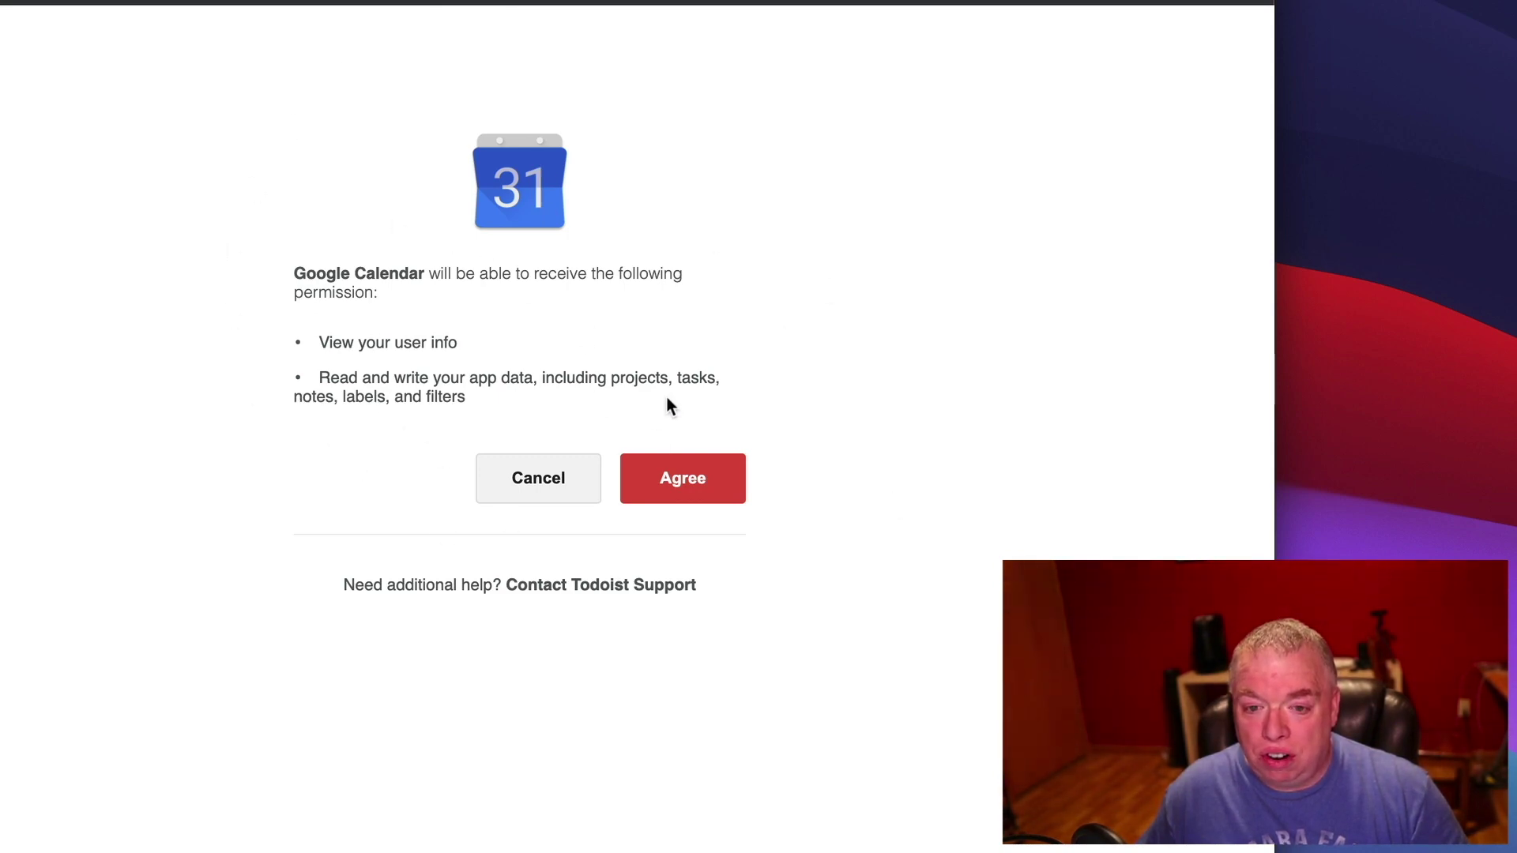
left_click(689, 481)
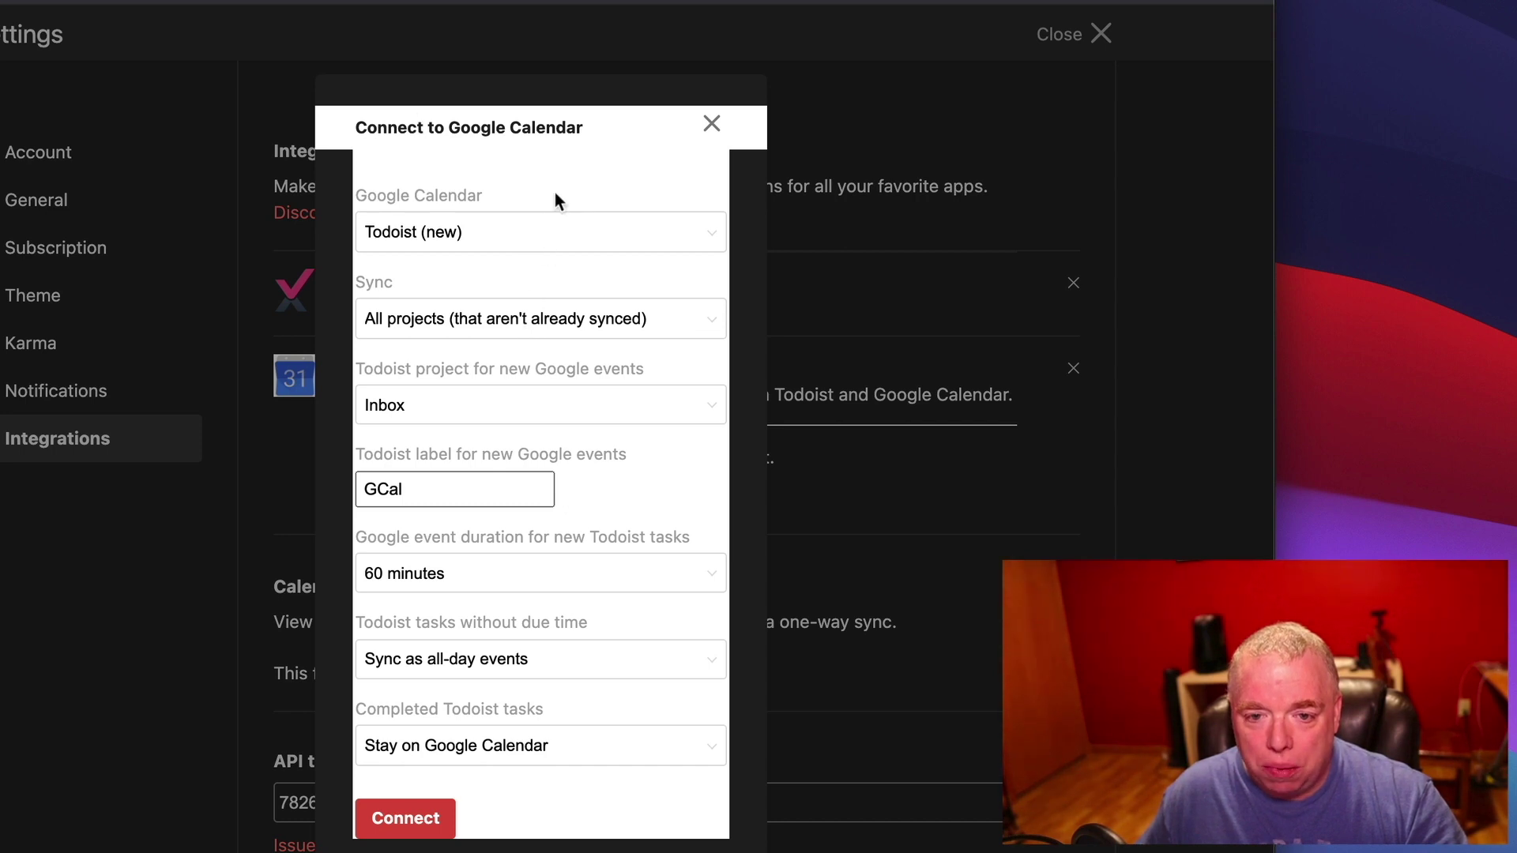
- Keep Todoist (new) as the Google calendar to sync with
left_click(600, 231)
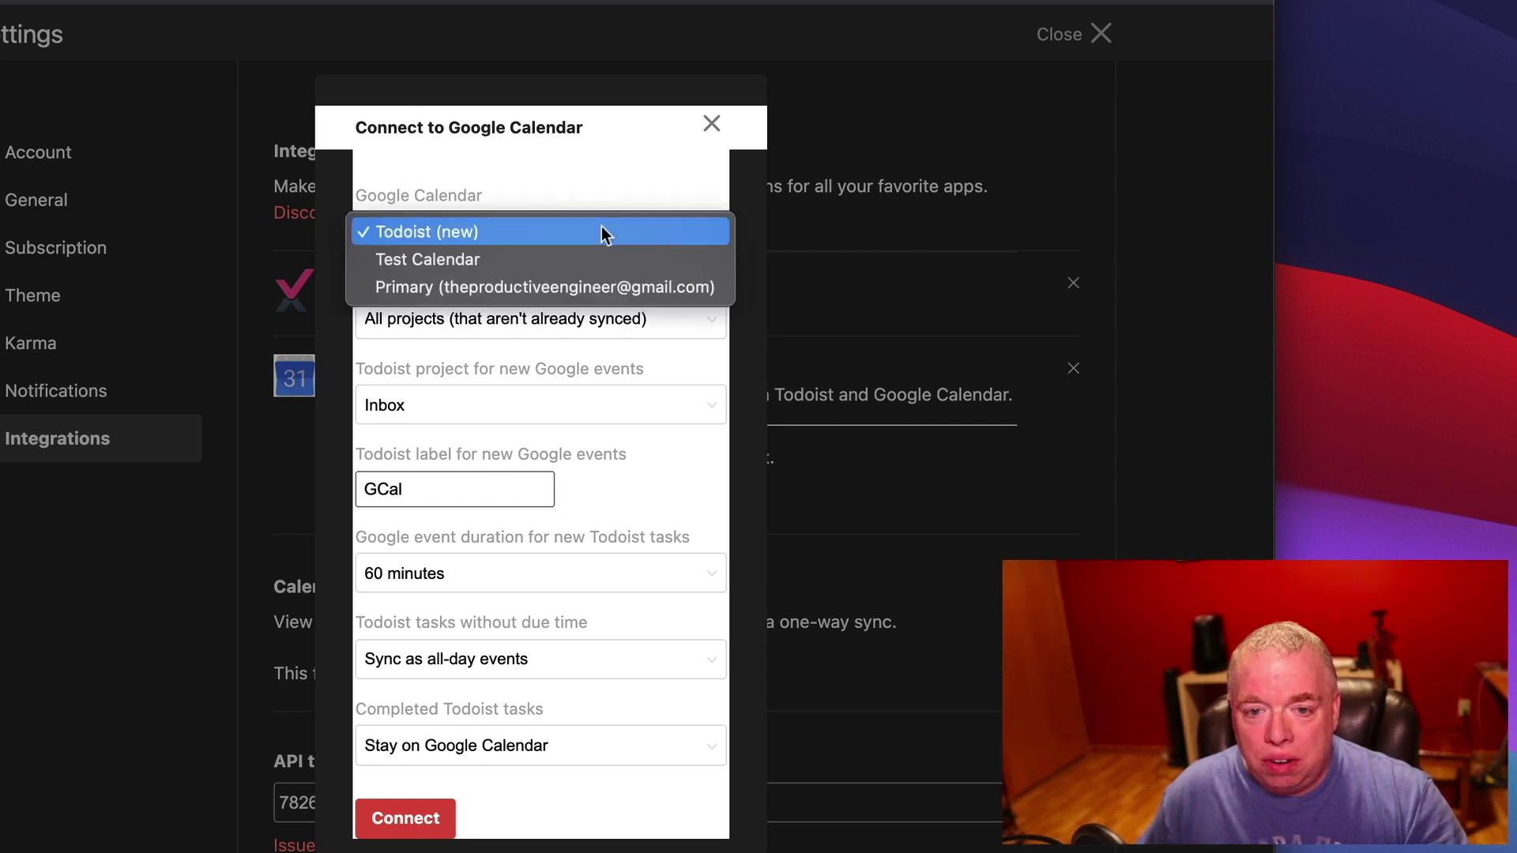
left_click(576, 207)
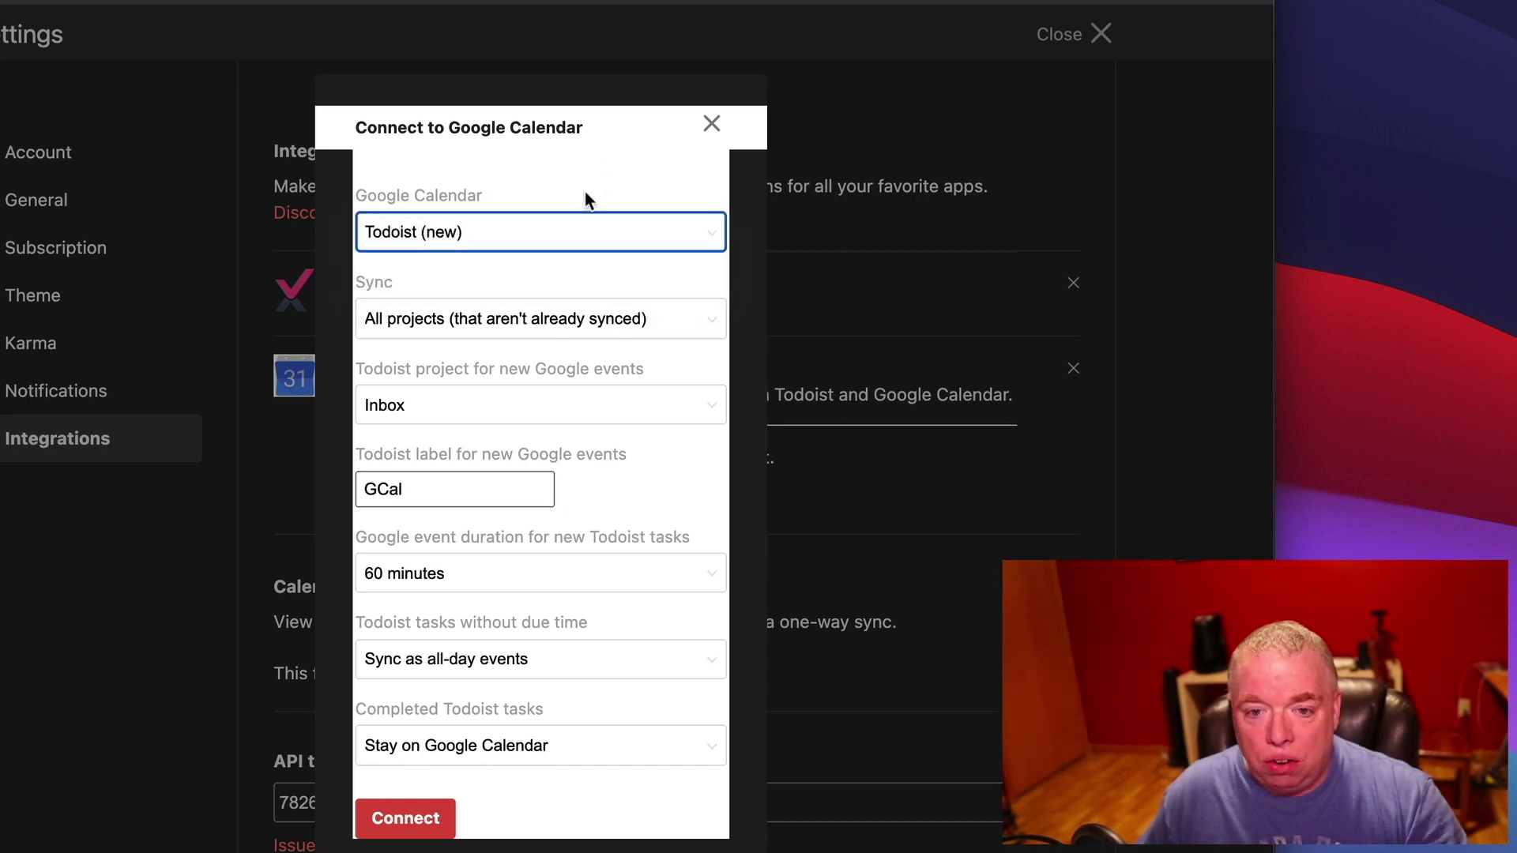
left_click(554, 244)
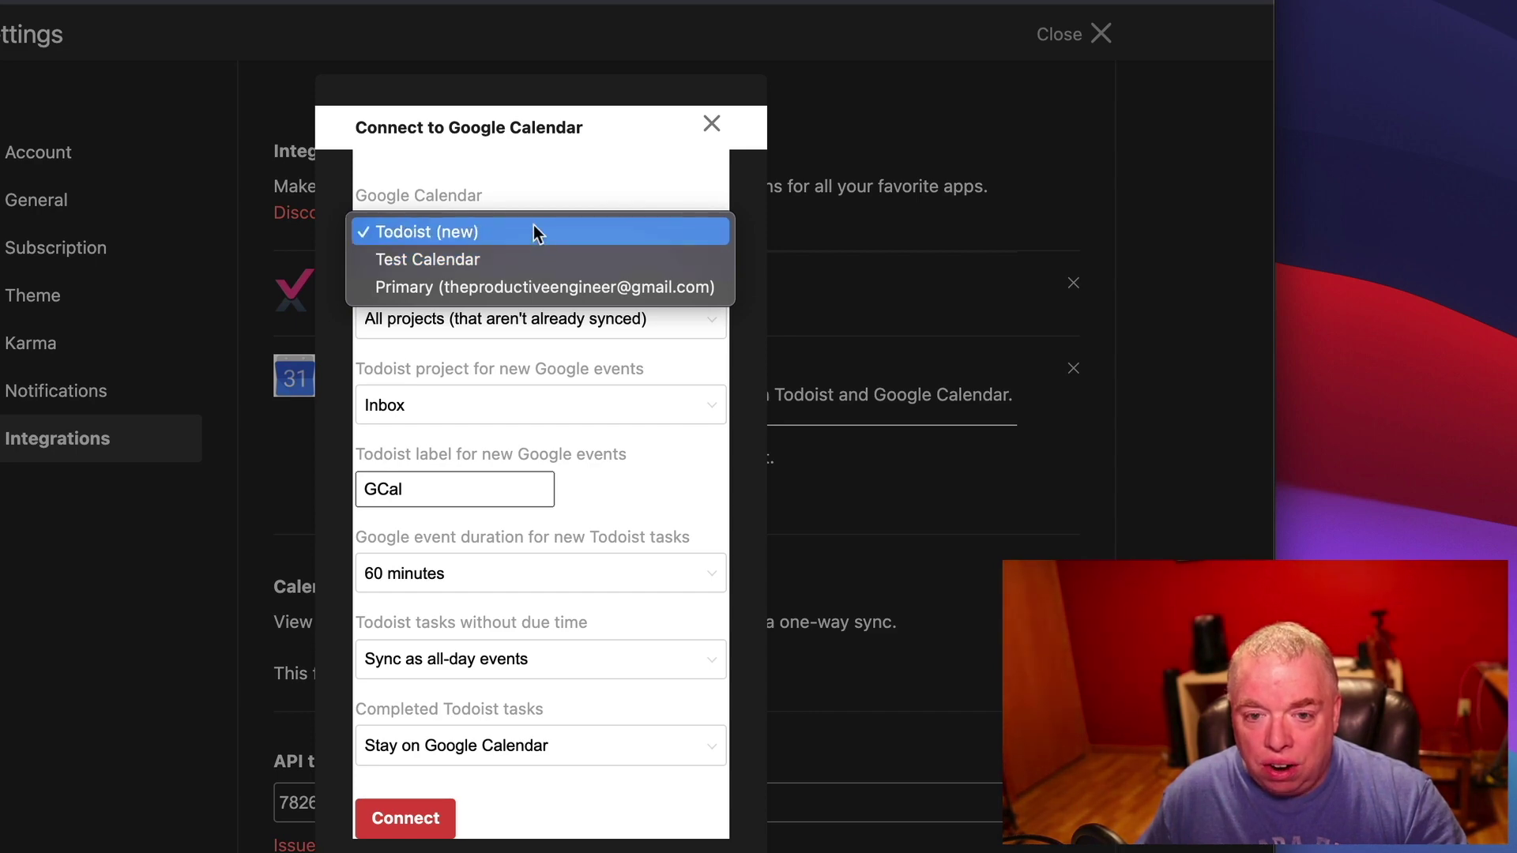
left_click(534, 229)
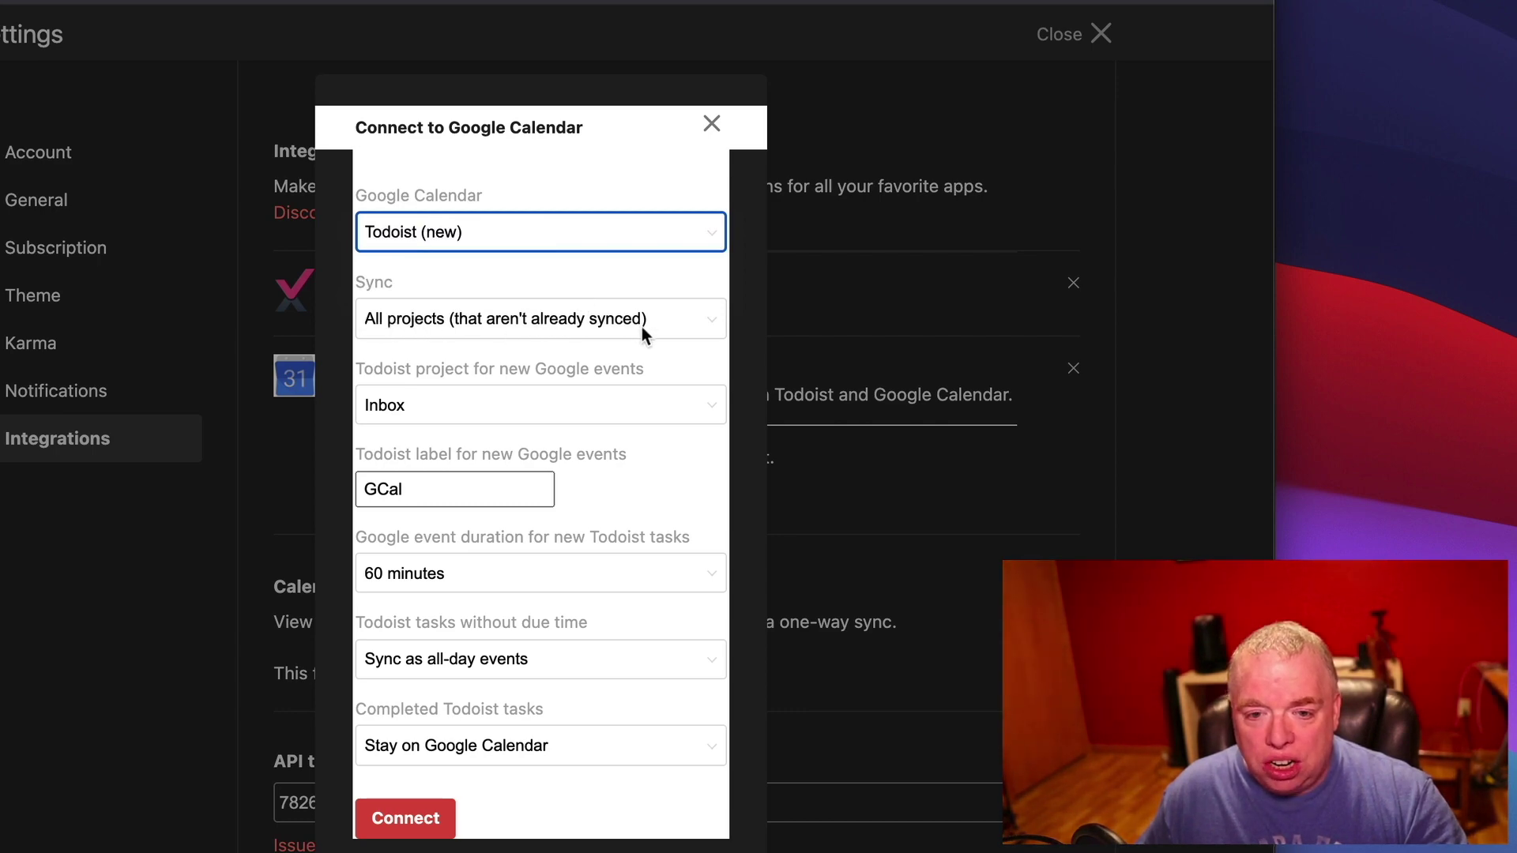
- Set Sync to 'A specific project' with Inbox as the Todoist project
left_click(695, 322)
left_click(695, 322)
left_click(695, 320)
left_click(675, 353)
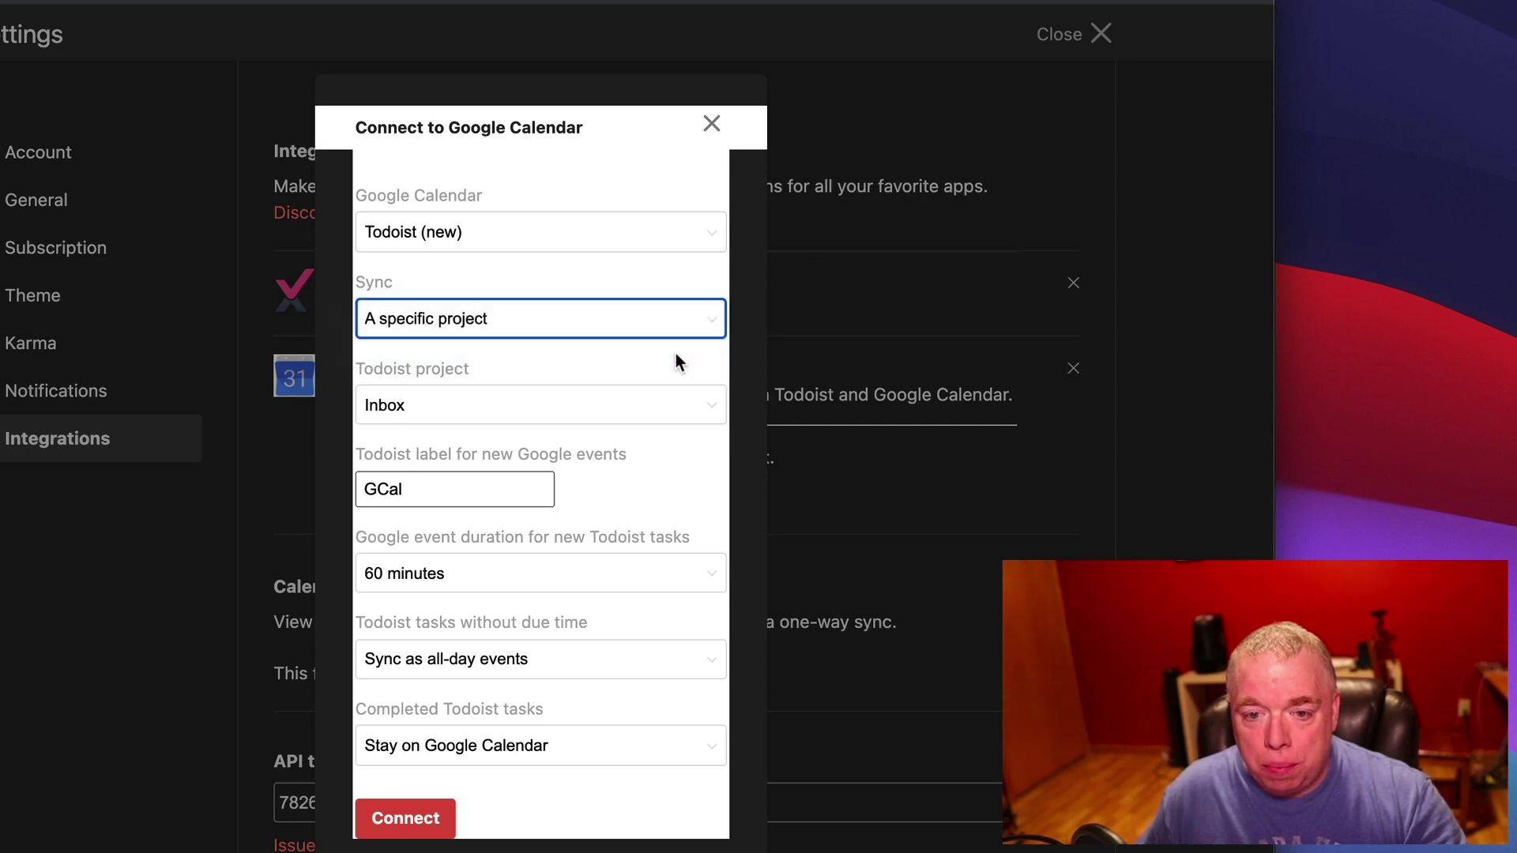
left_click(672, 405)
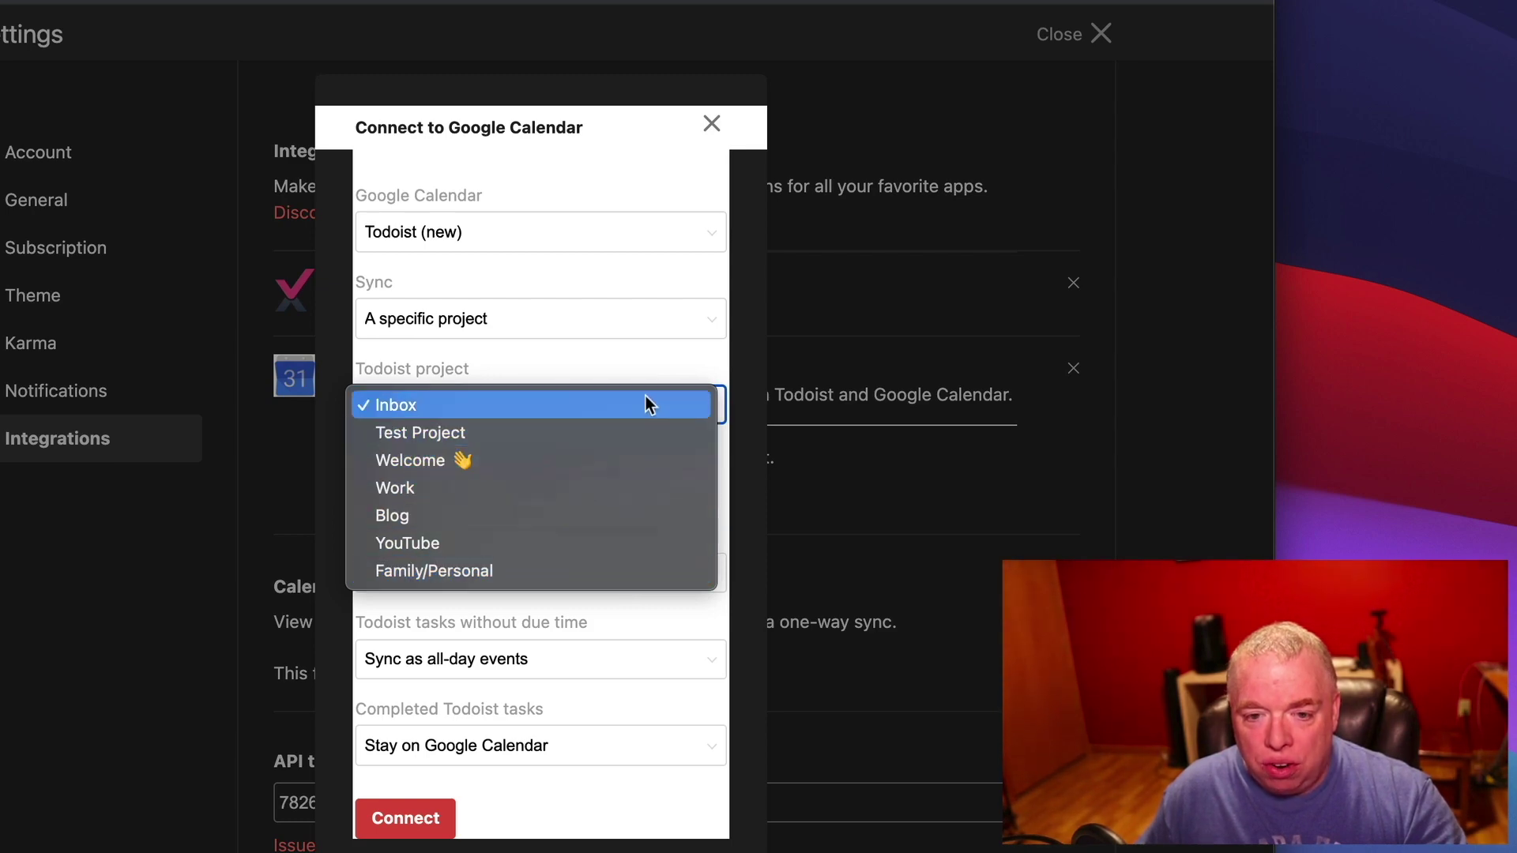
left_click(646, 399)
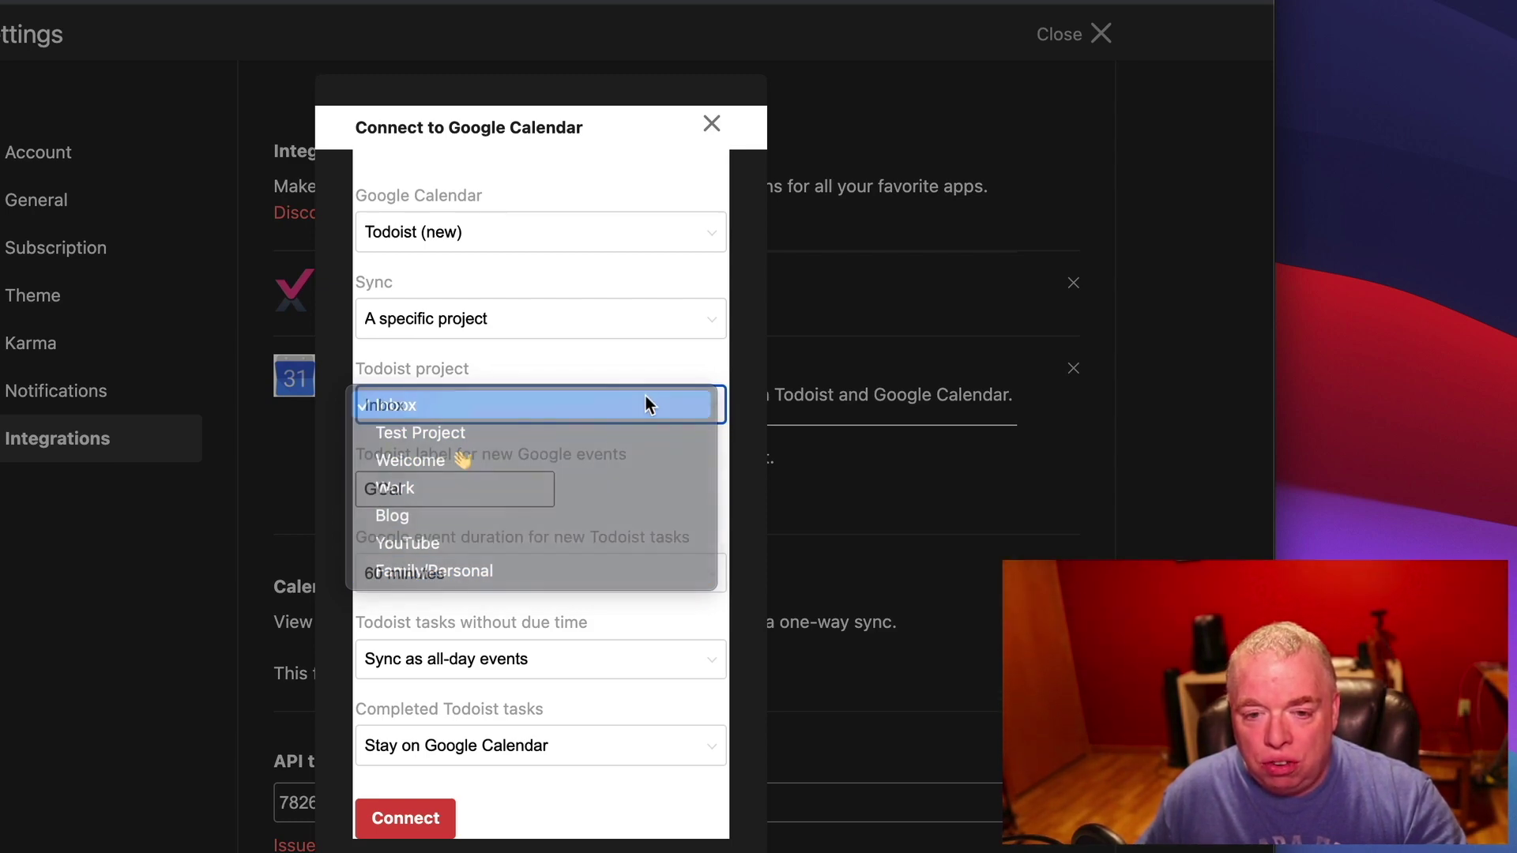
left_click(670, 316)
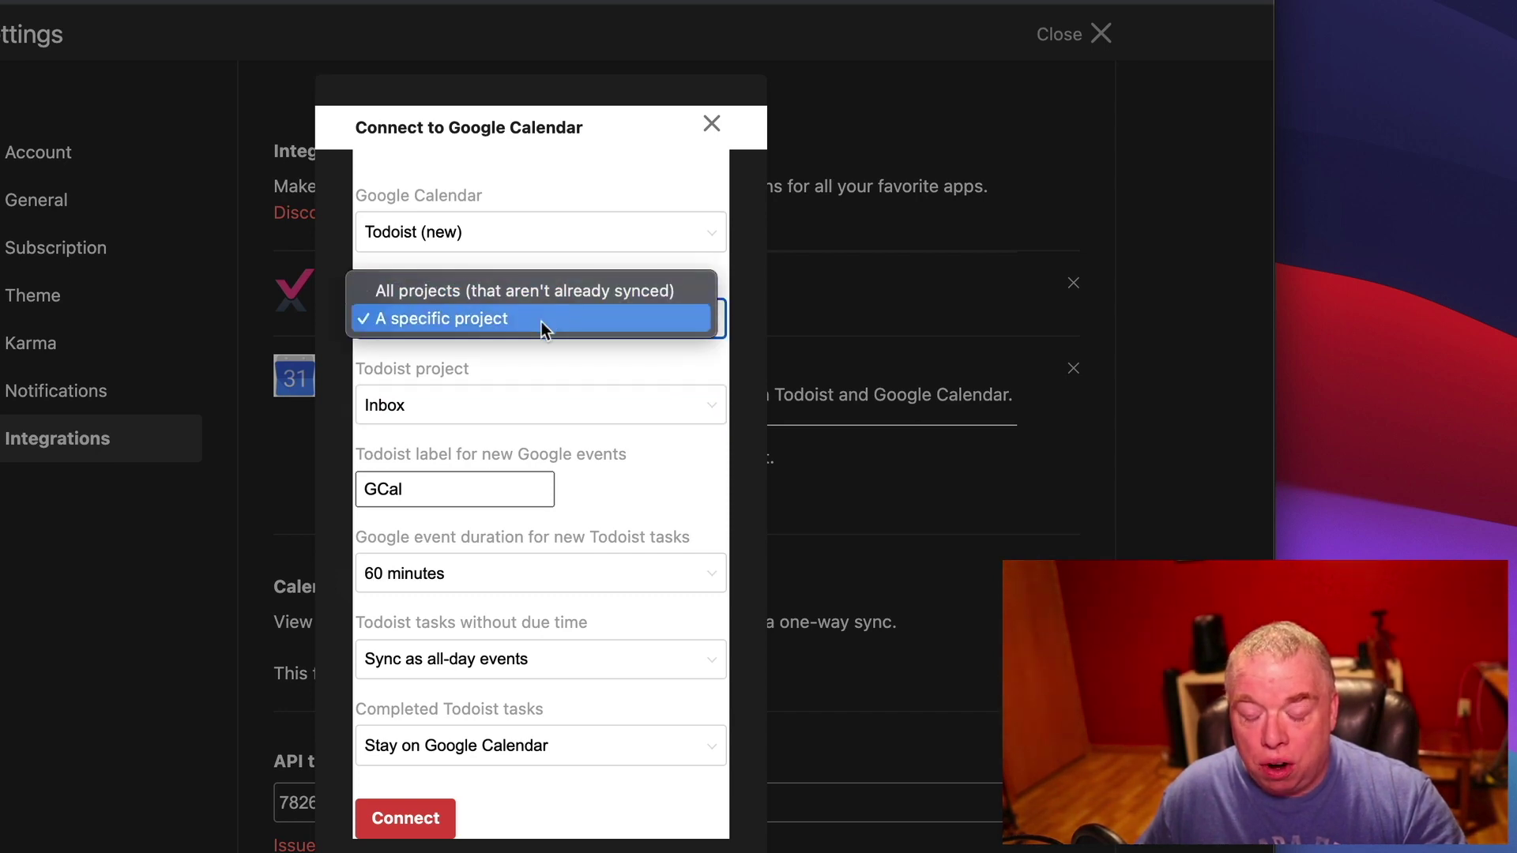
left_click(571, 329)
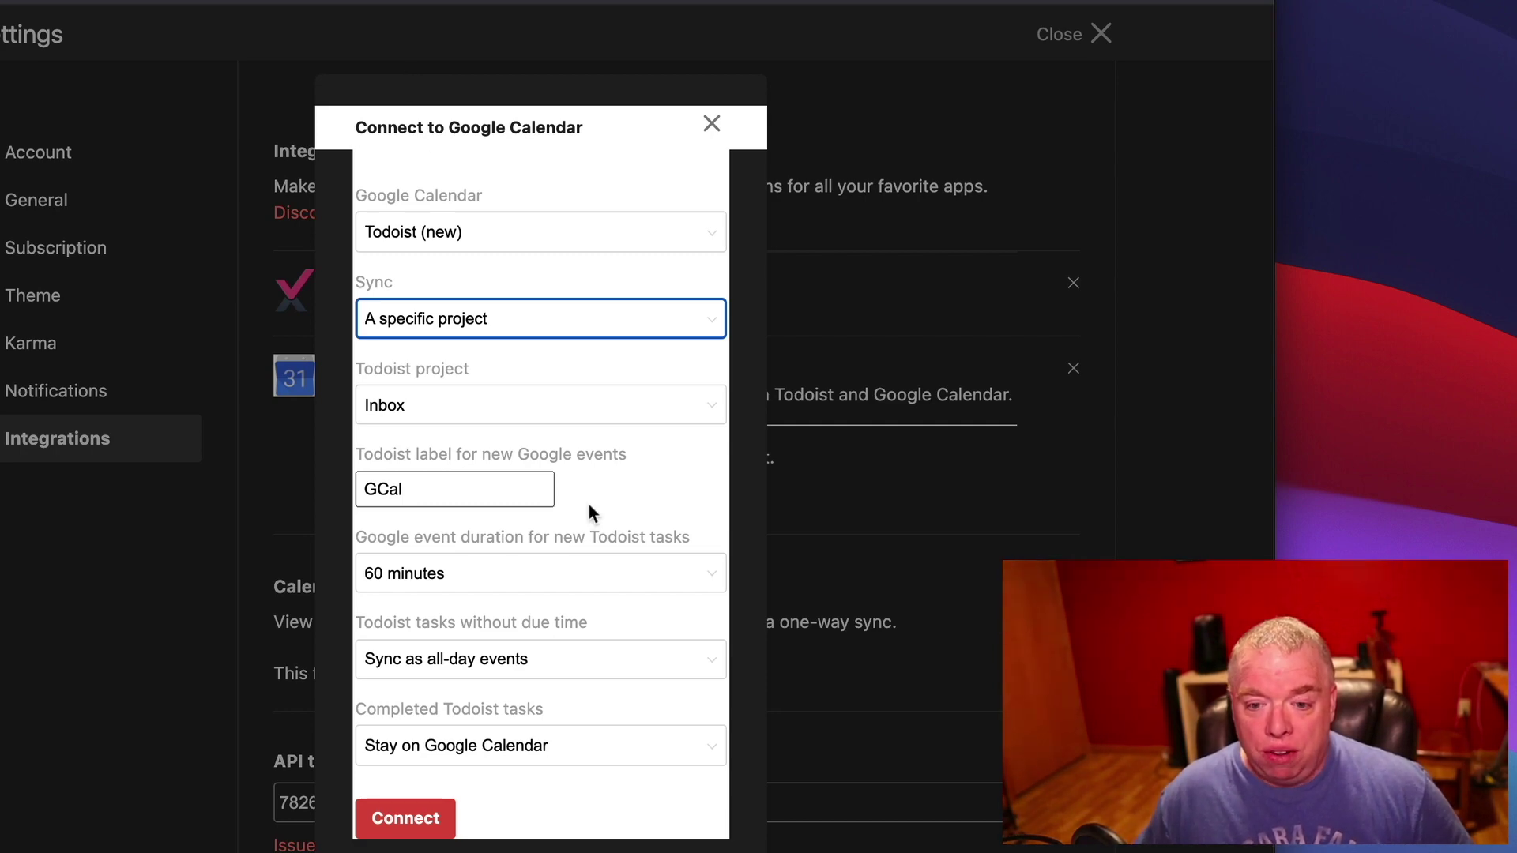
- Set Google event duration to 30 minutes and keep untimed tasks as all-day events
left_click(451, 573)
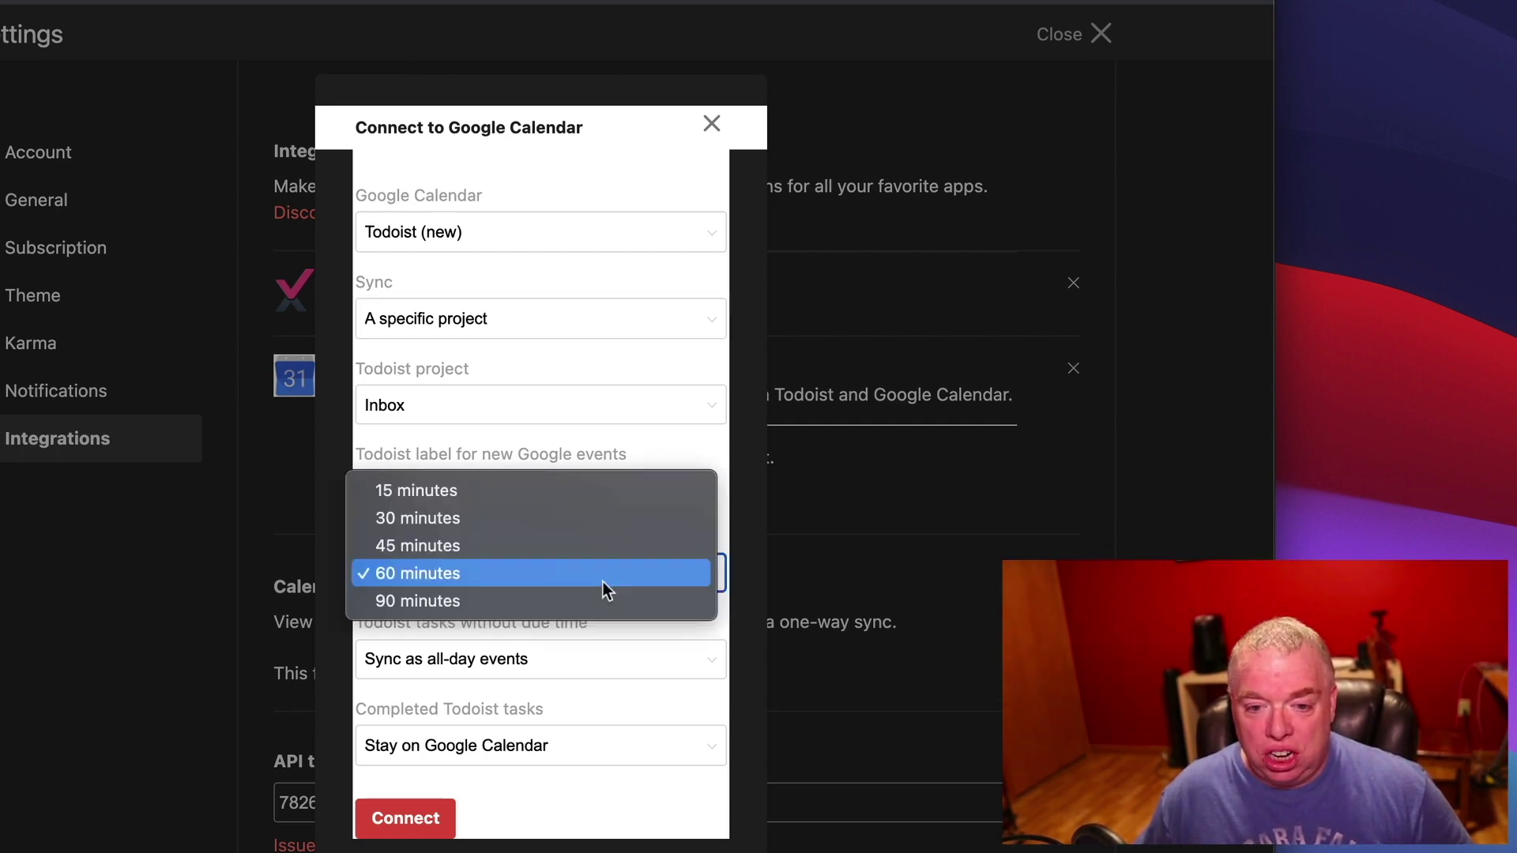
left_click(604, 527)
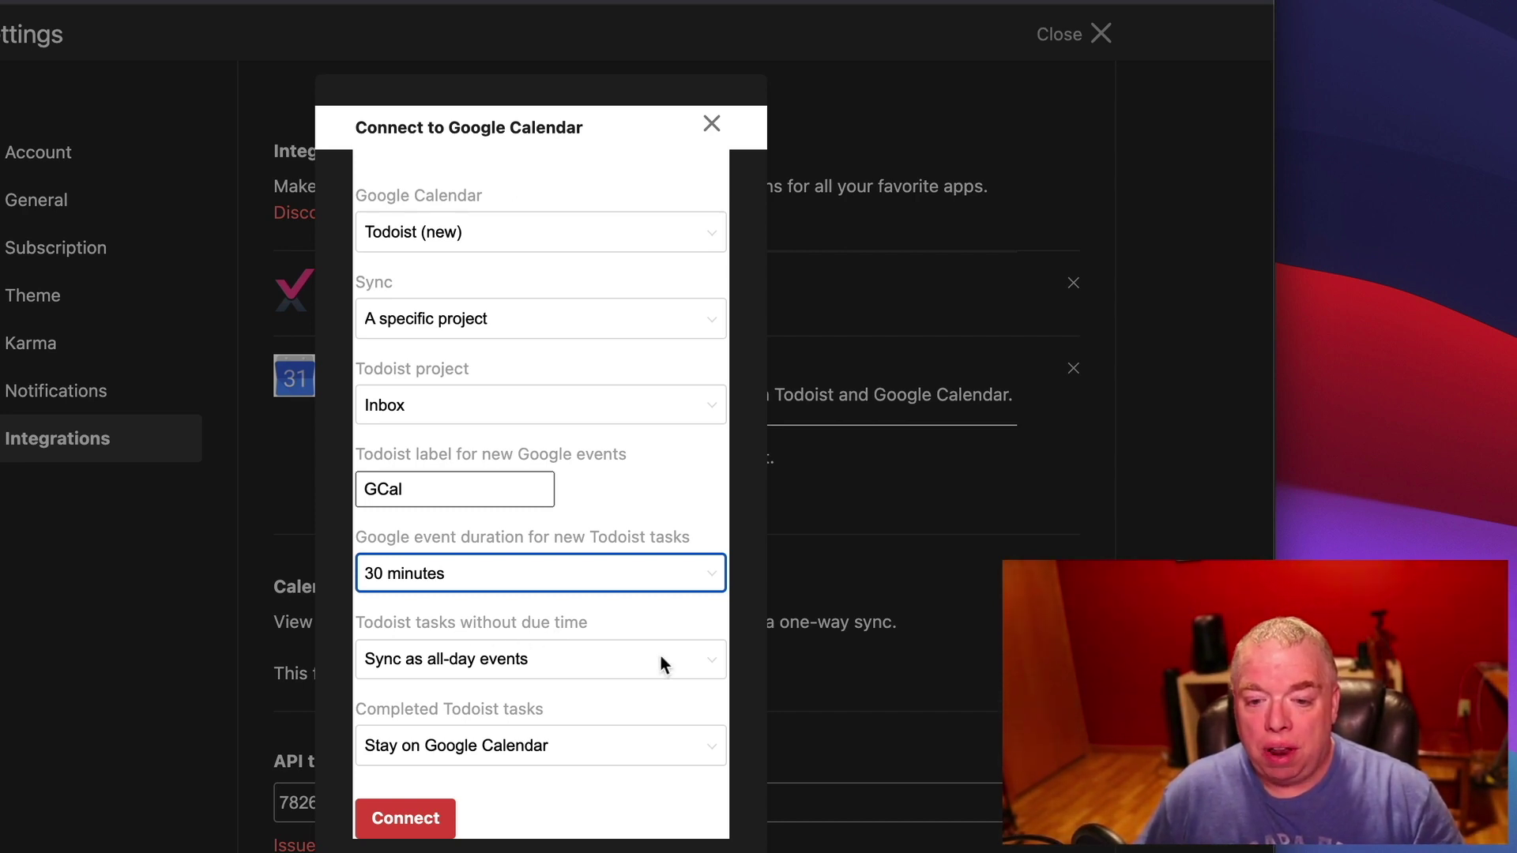
left_click(550, 673)
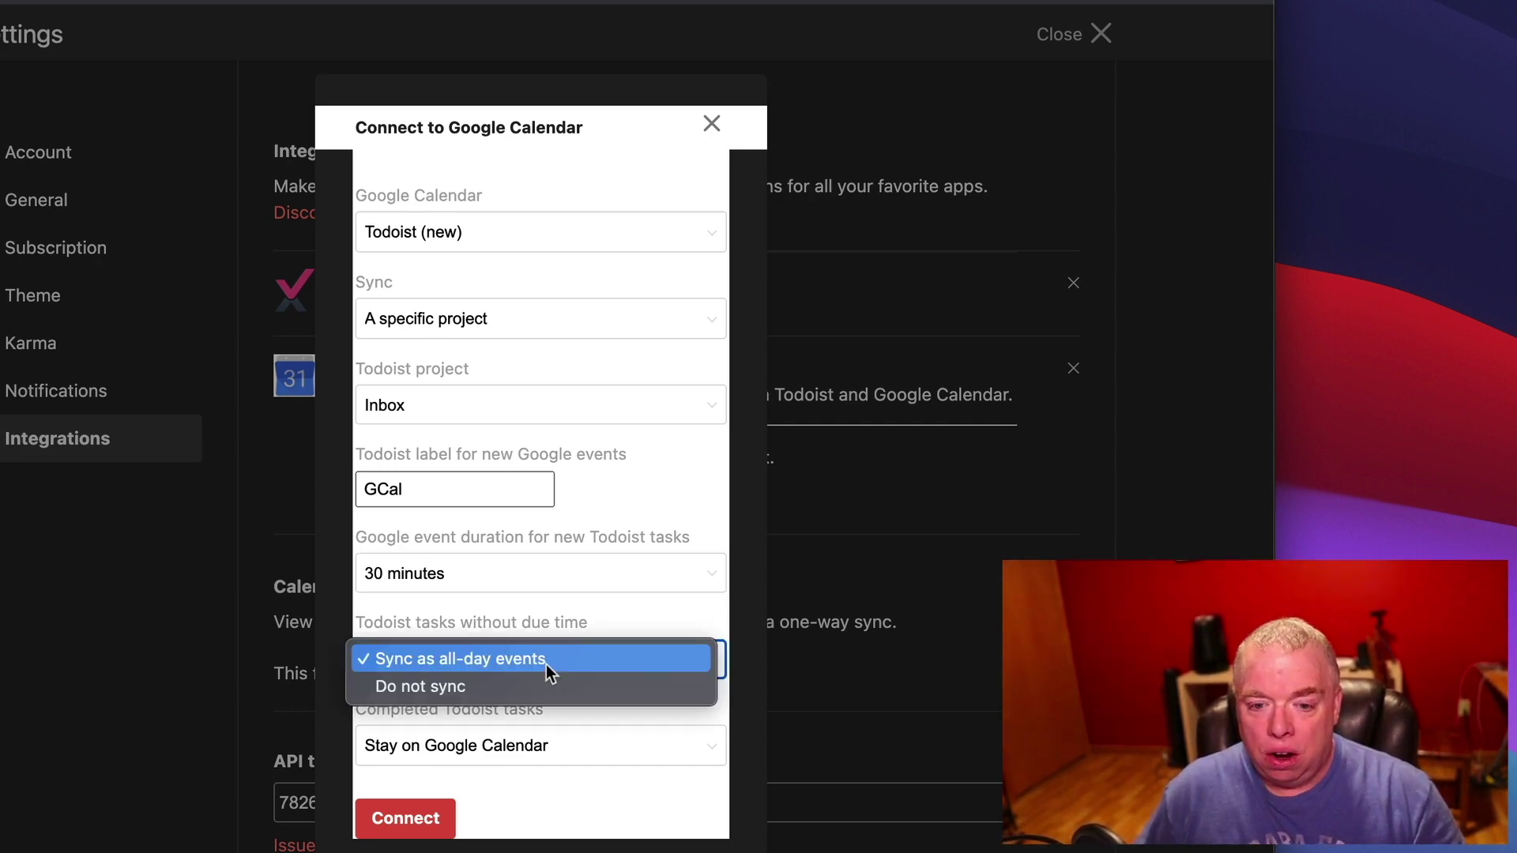
left_click(582, 600)
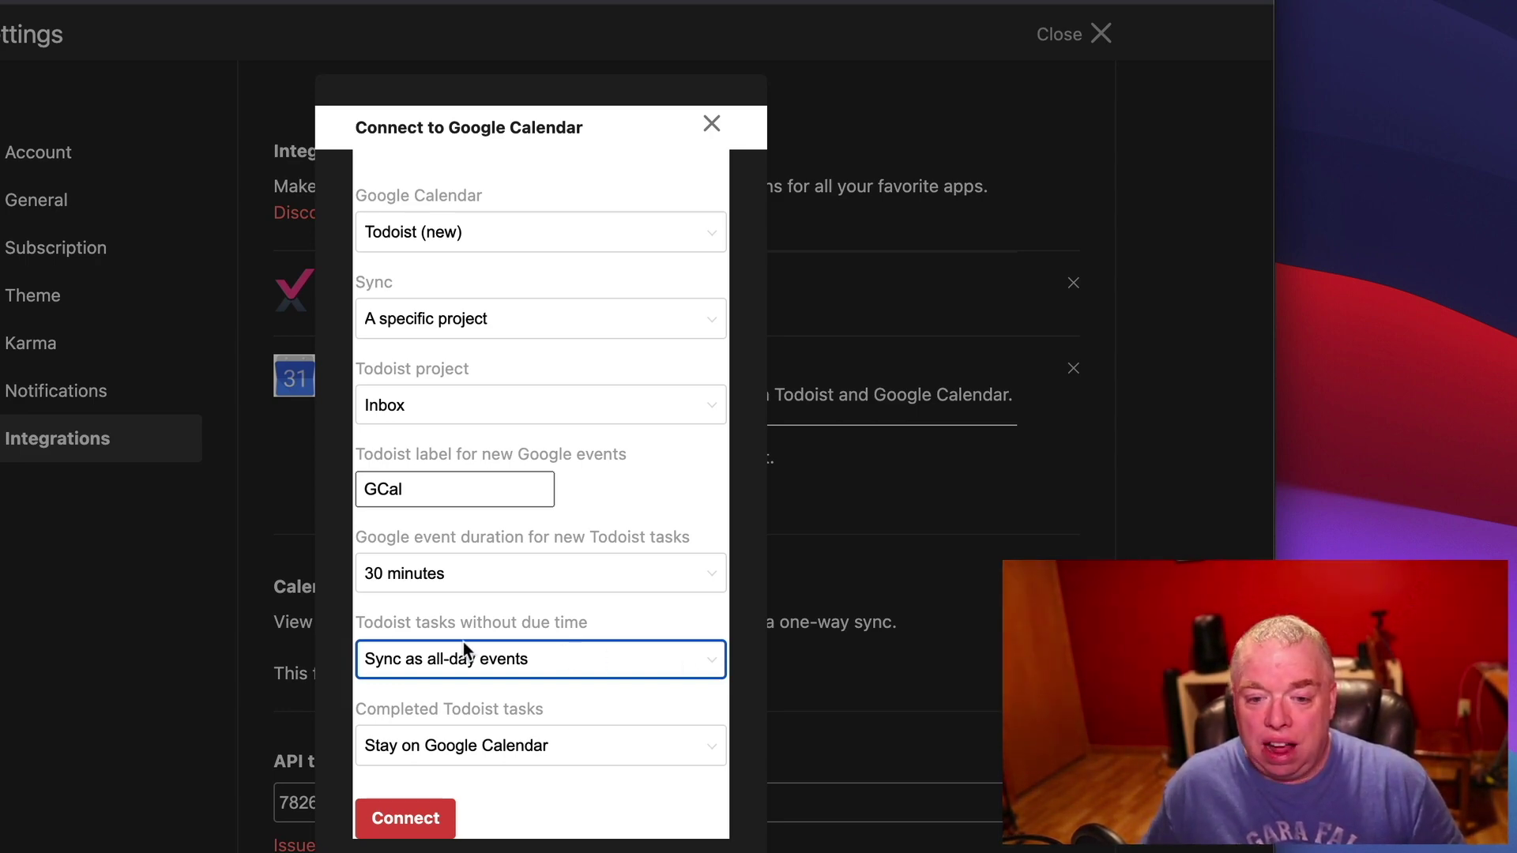
left_click(659, 663)
left_click(637, 656)
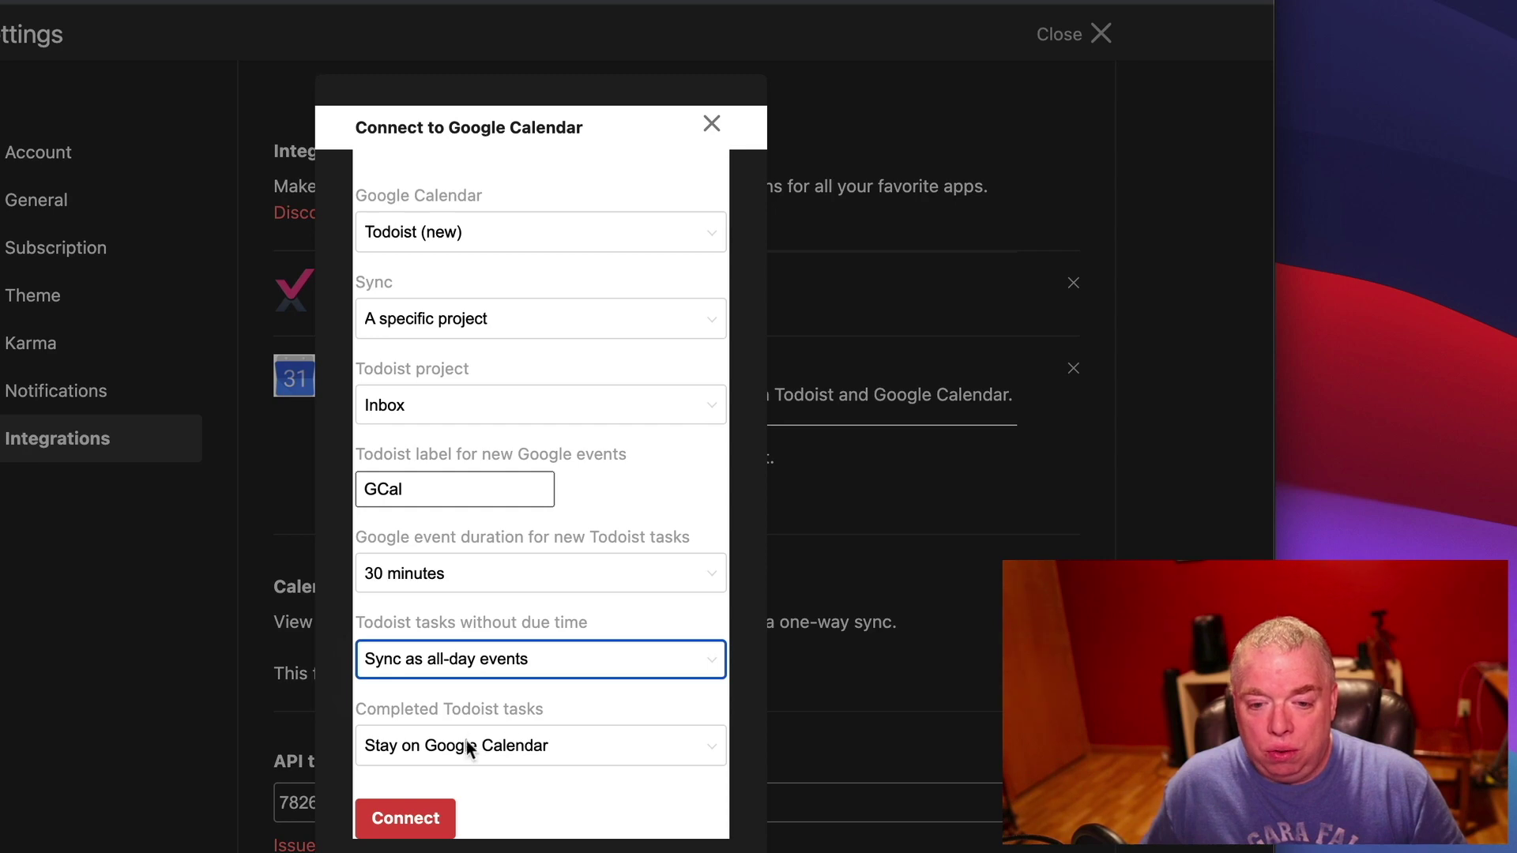
- Set completed tasks to 'Are removed from Google Calendar' and connect the Inbox
left_click(550, 746)
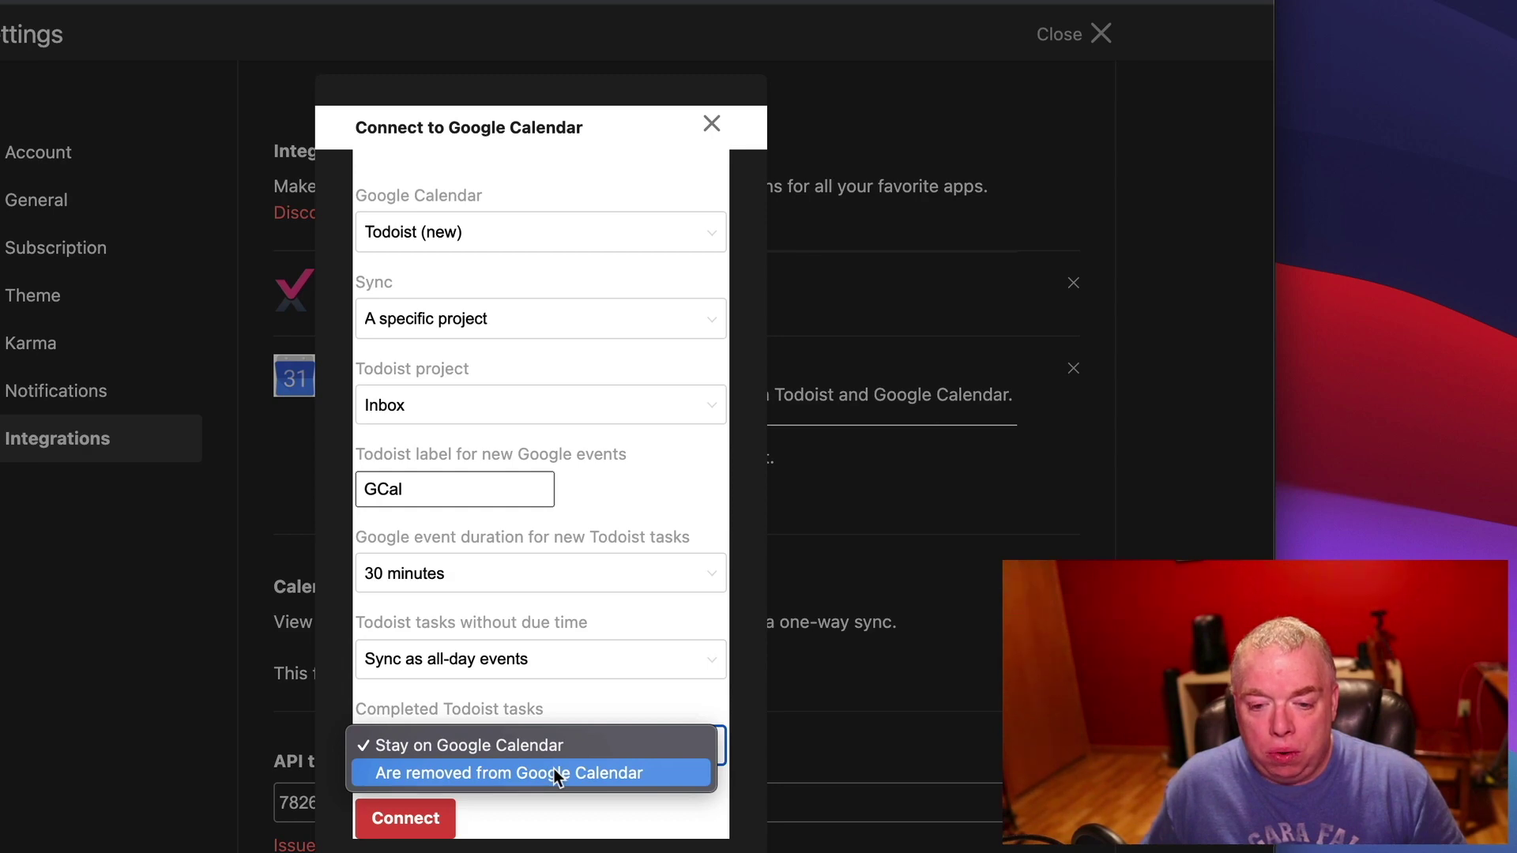
left_click(556, 774)
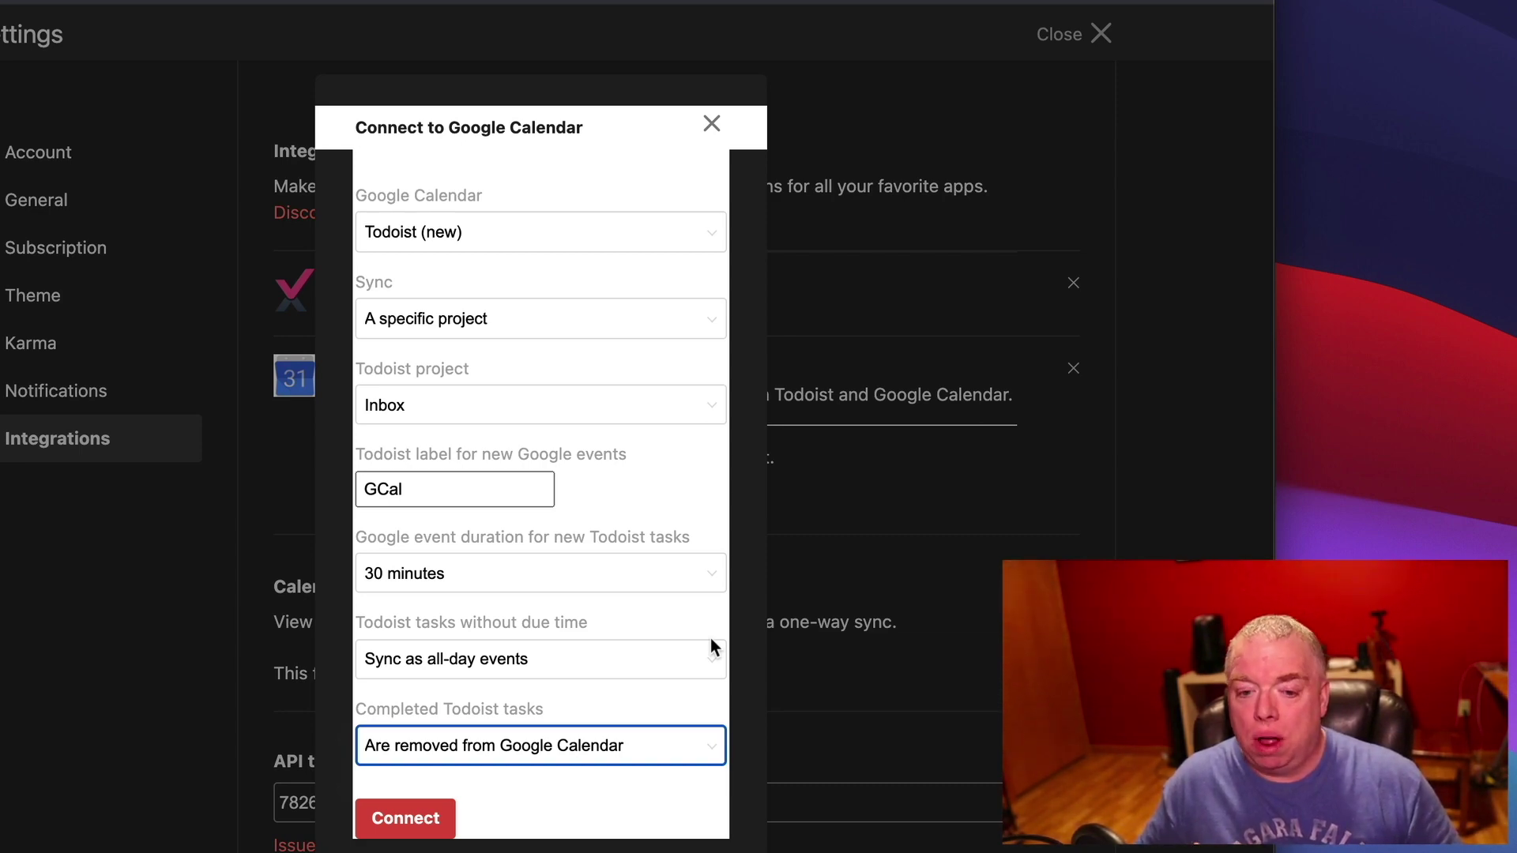
left_click(708, 757)
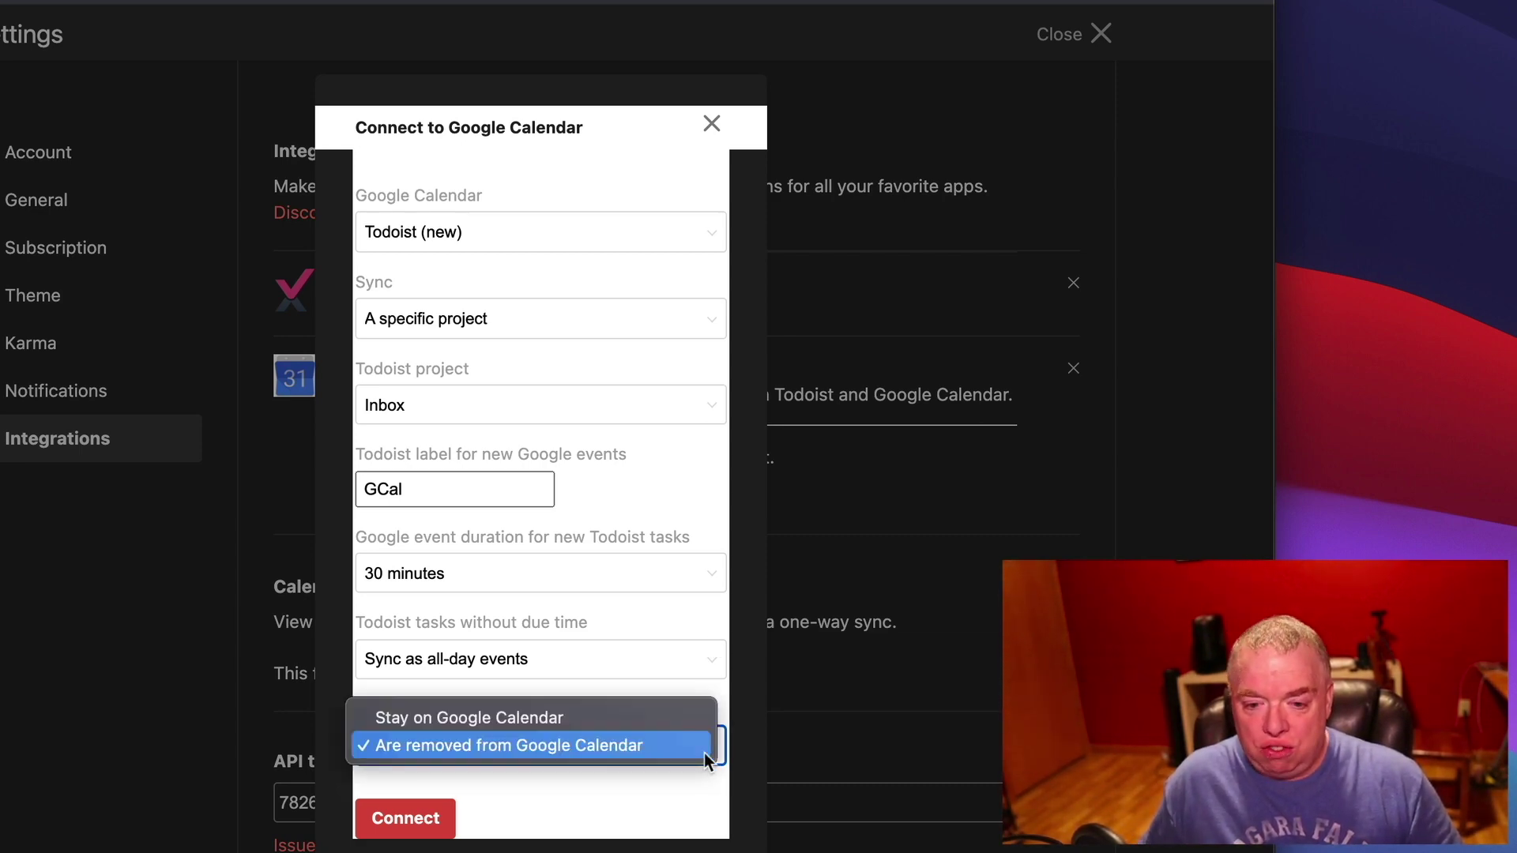
left_click(684, 718)
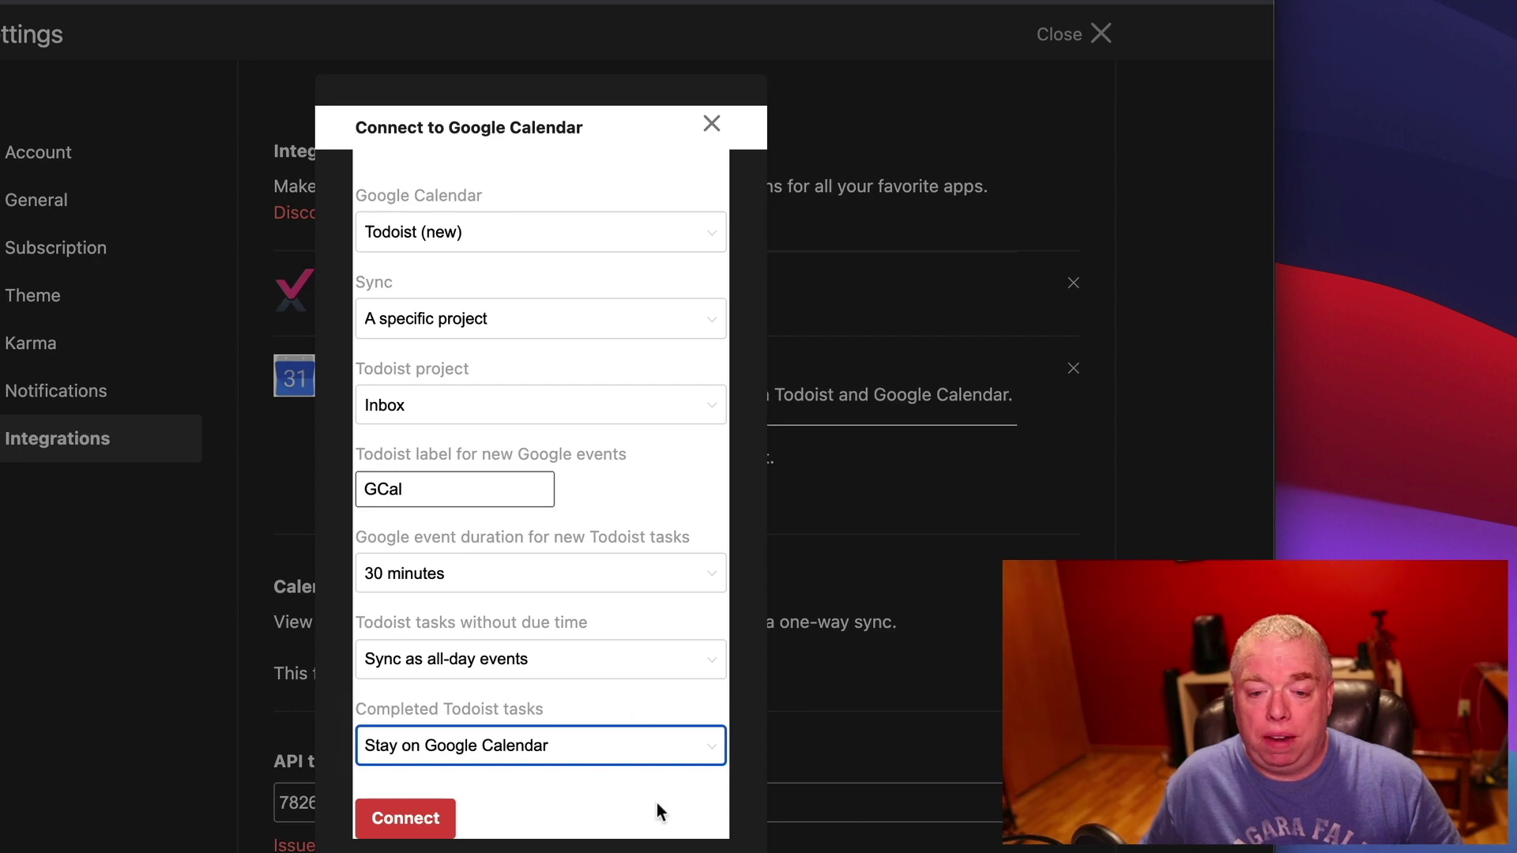
left_click(531, 745)
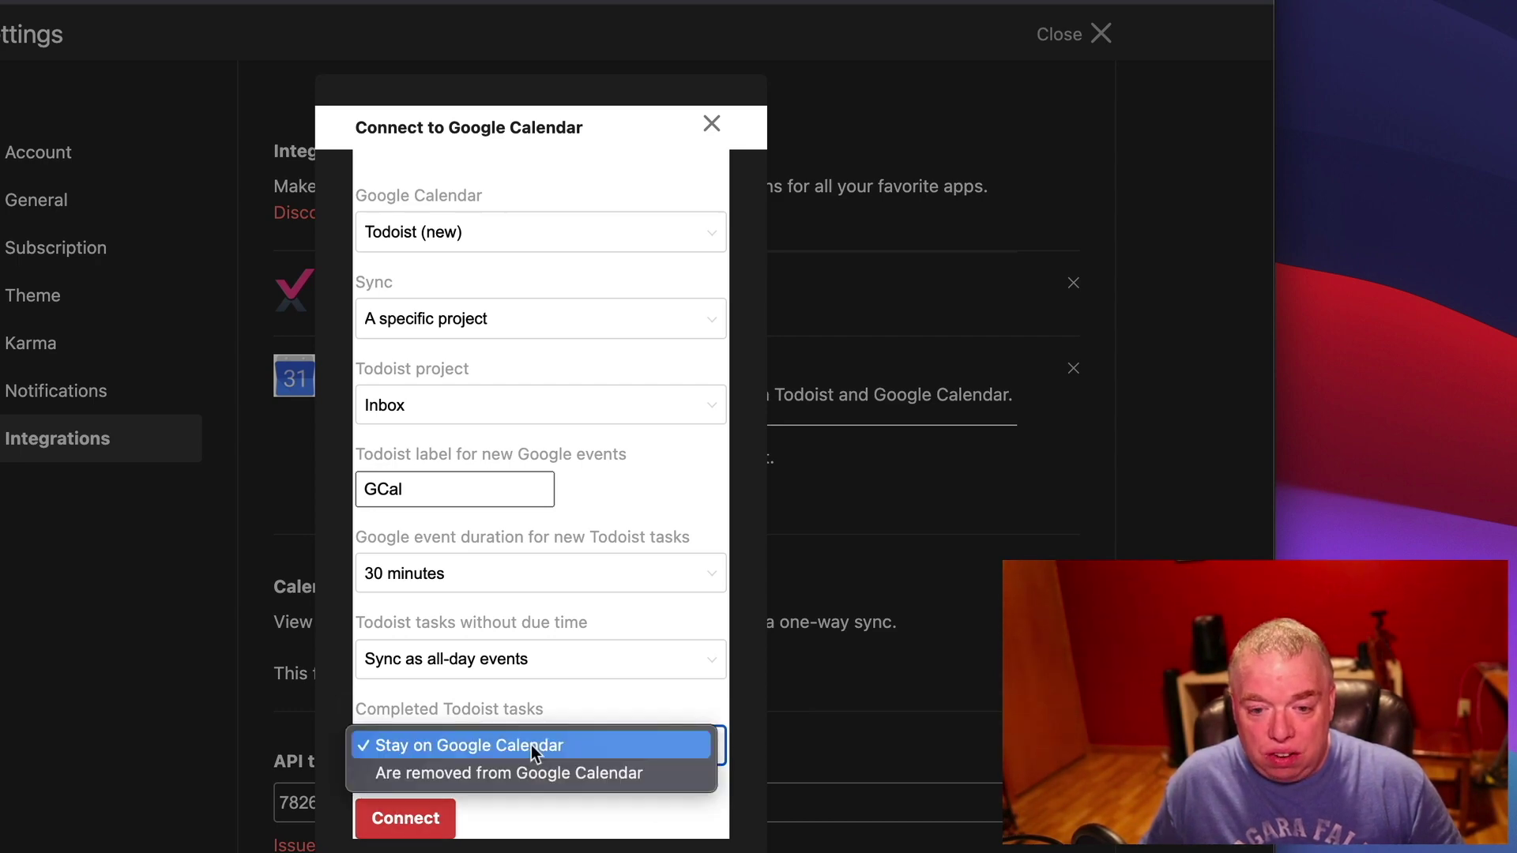
left_click(533, 771)
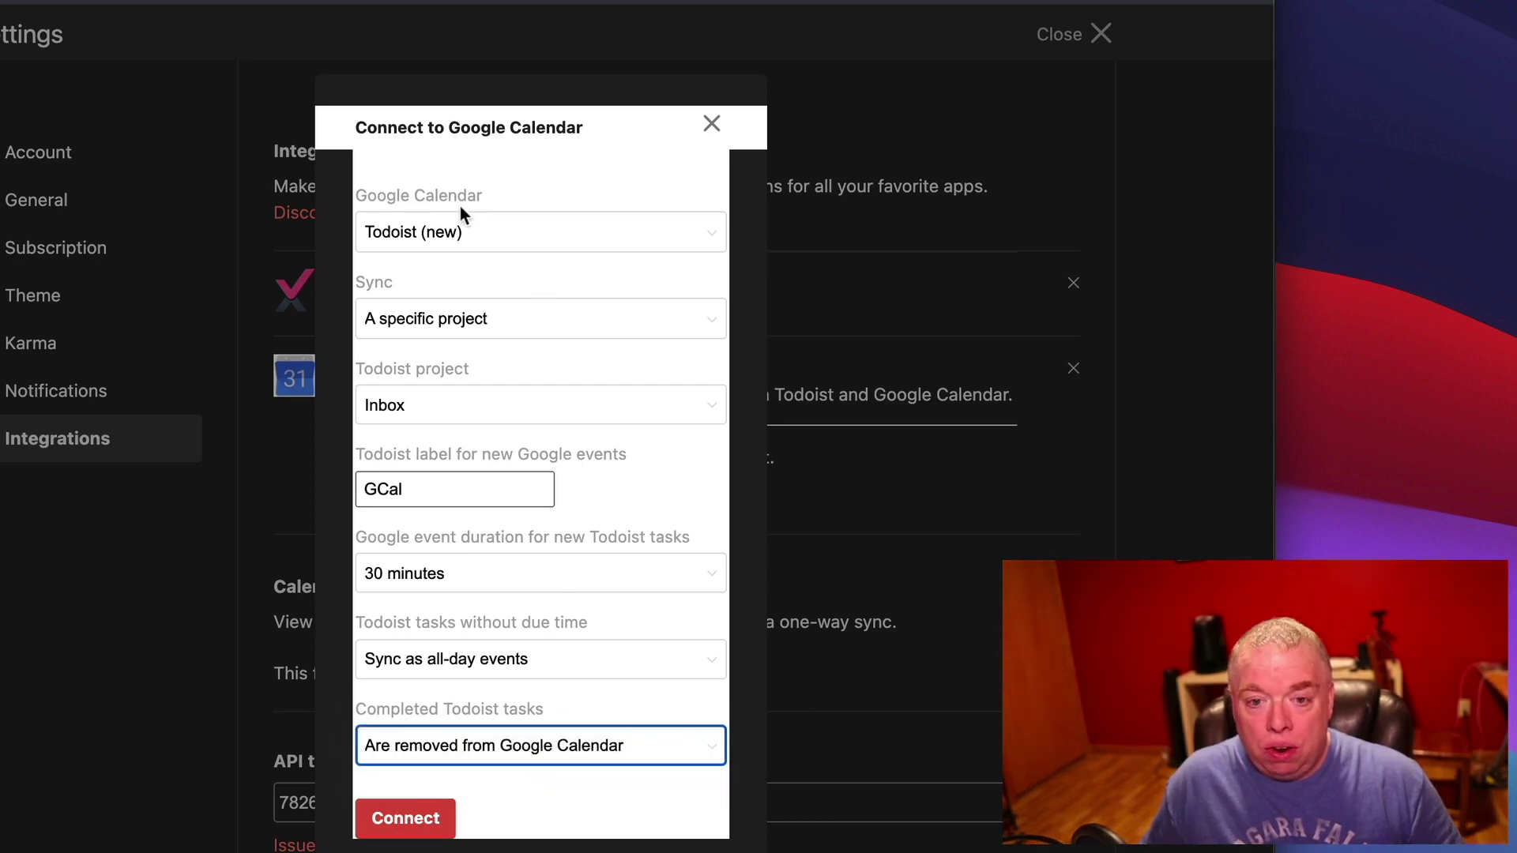
left_click(440, 818)
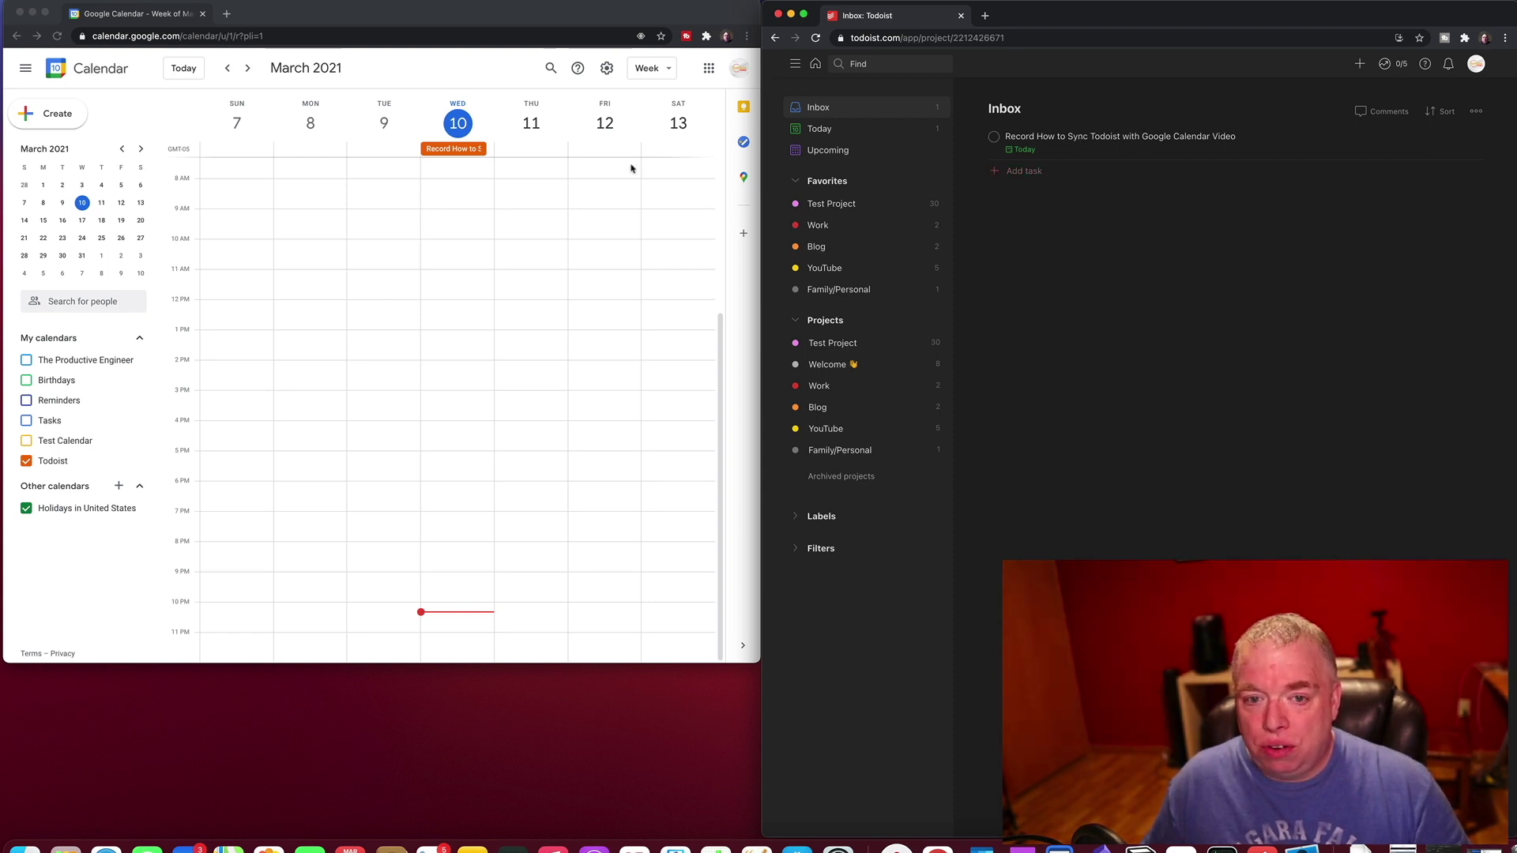
- Switch Google Calendar to day view and set the Inbox task due today at 10:30 PM
left_click(182, 69)
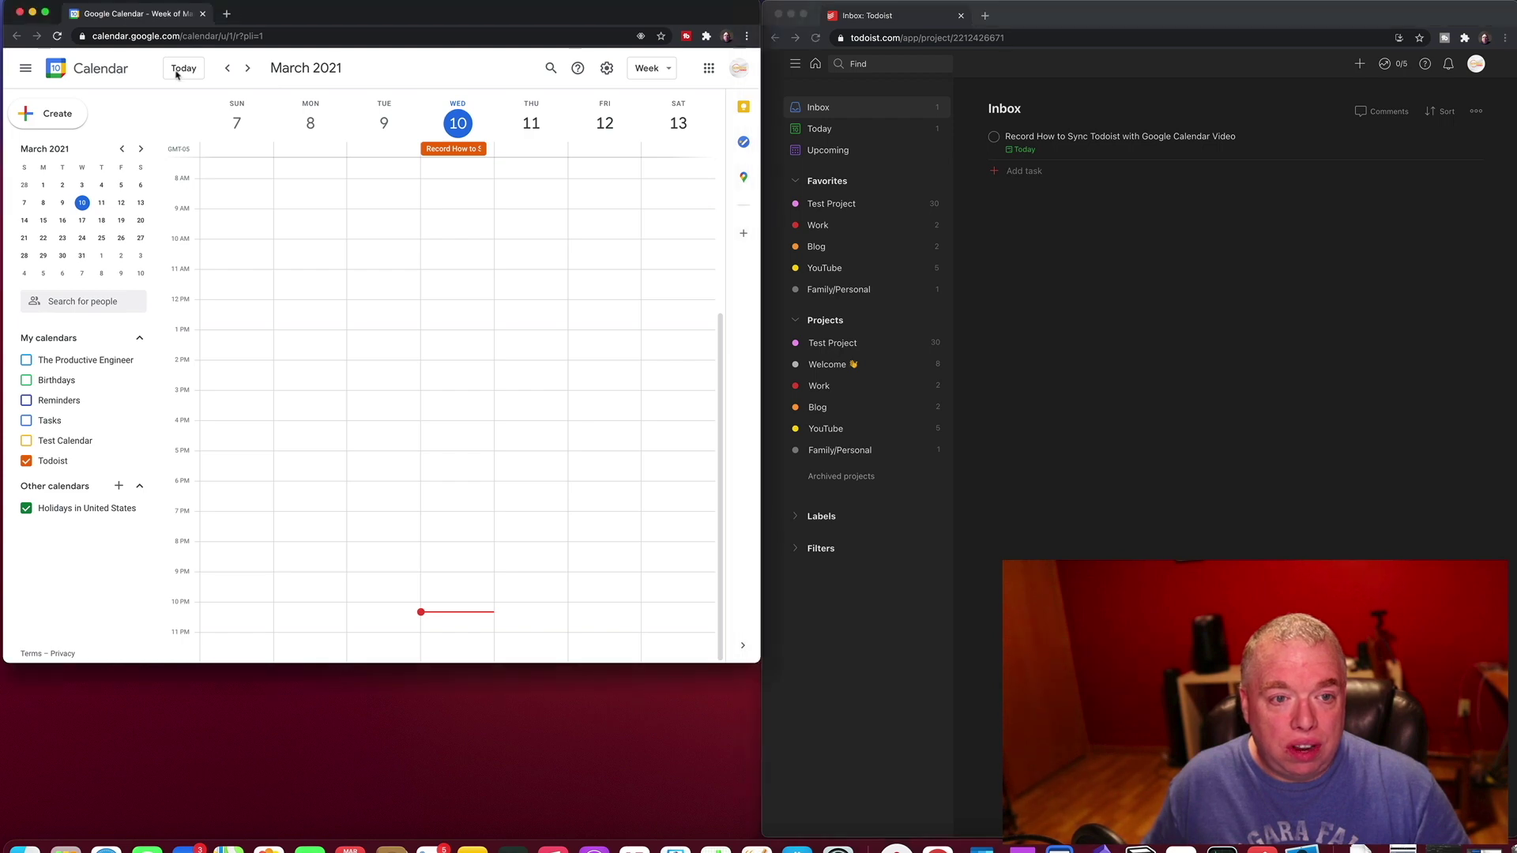
key("d")
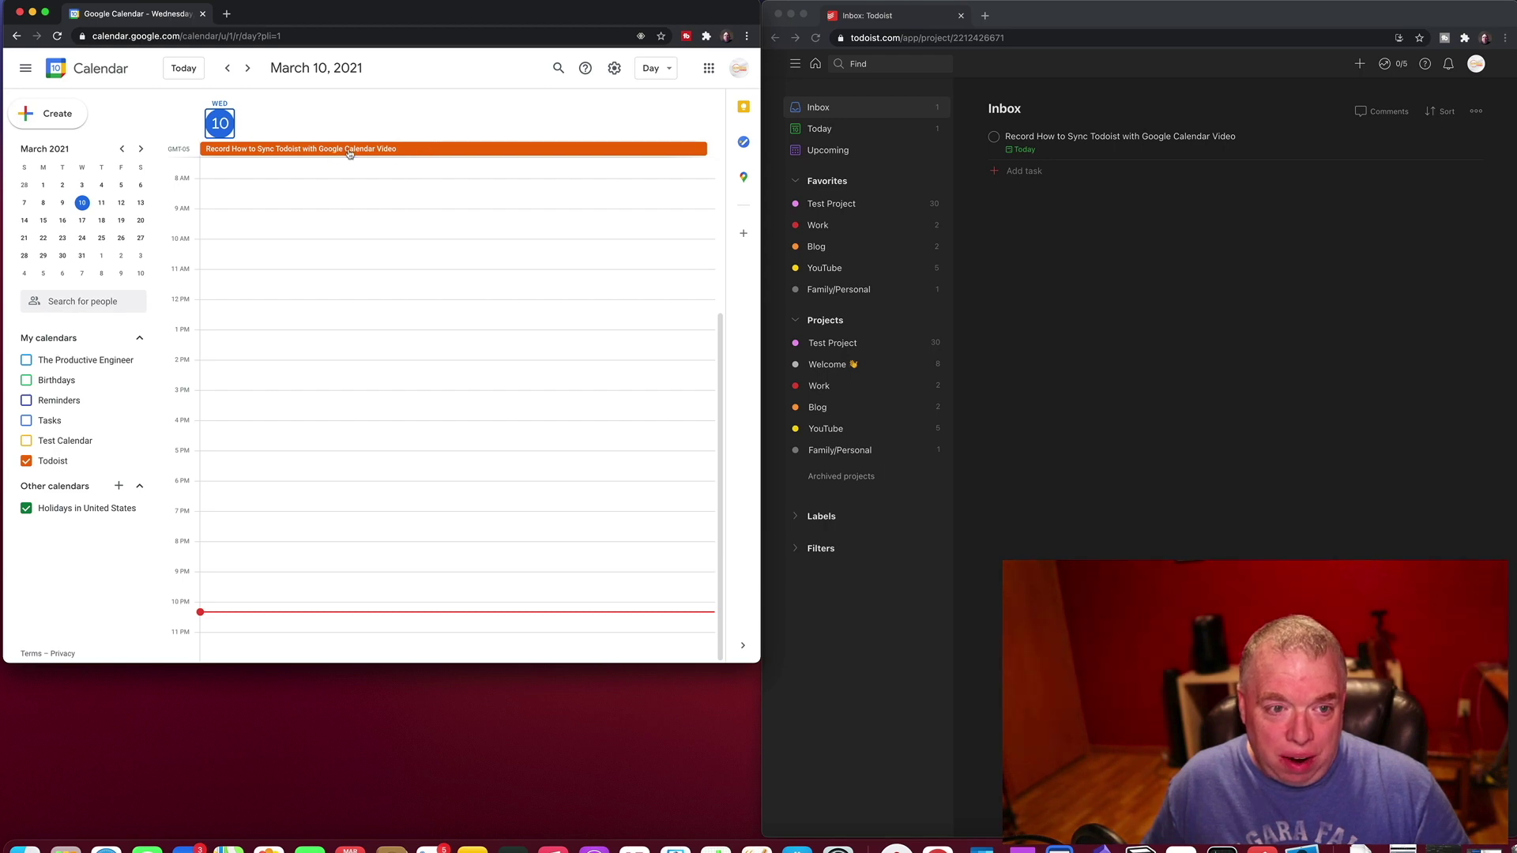
left_click(1028, 155)
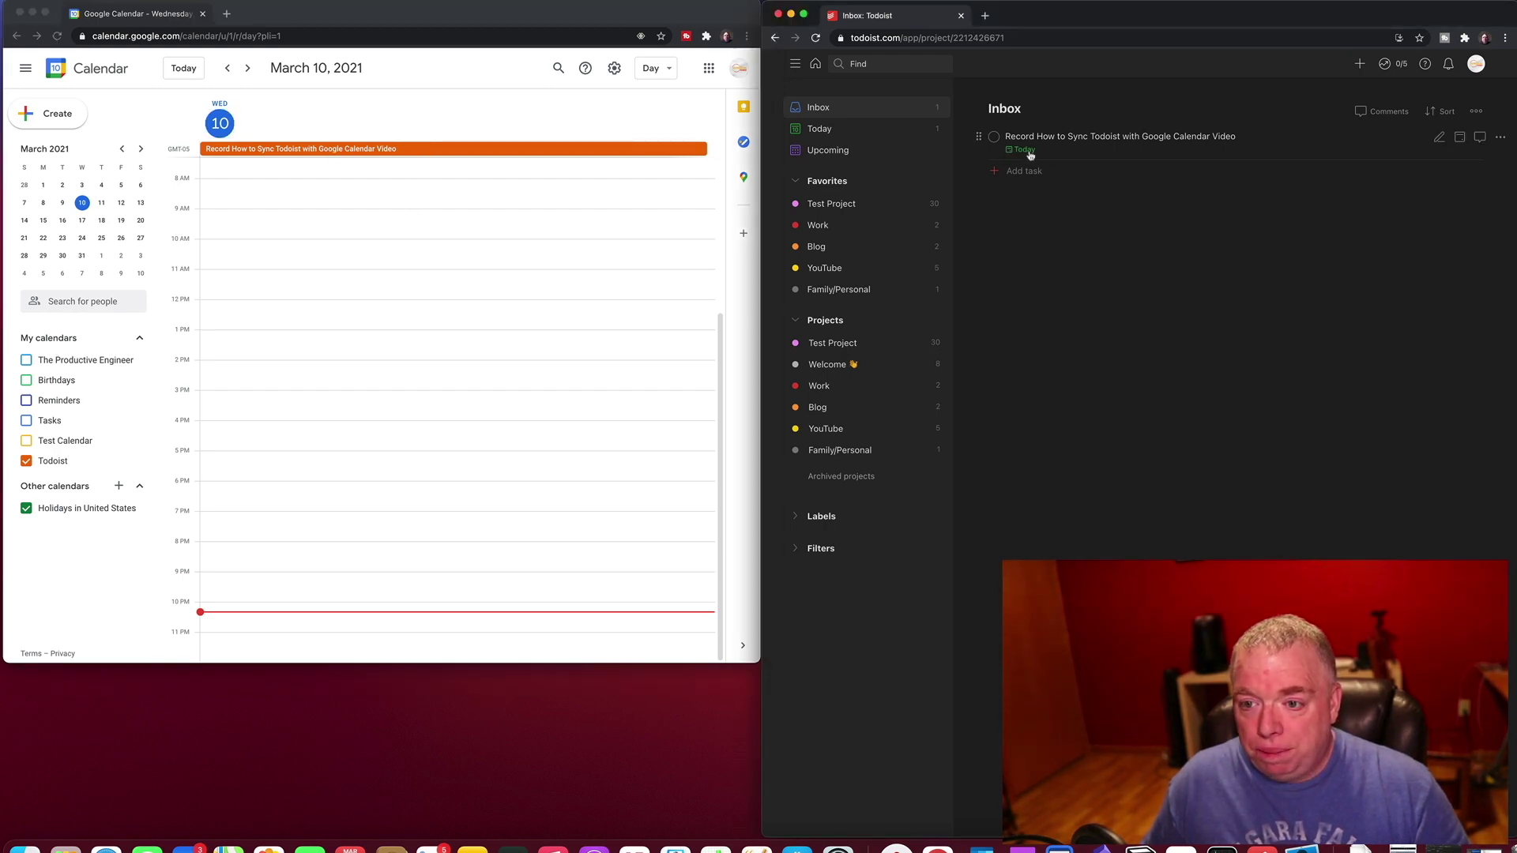
left_click(1028, 152)
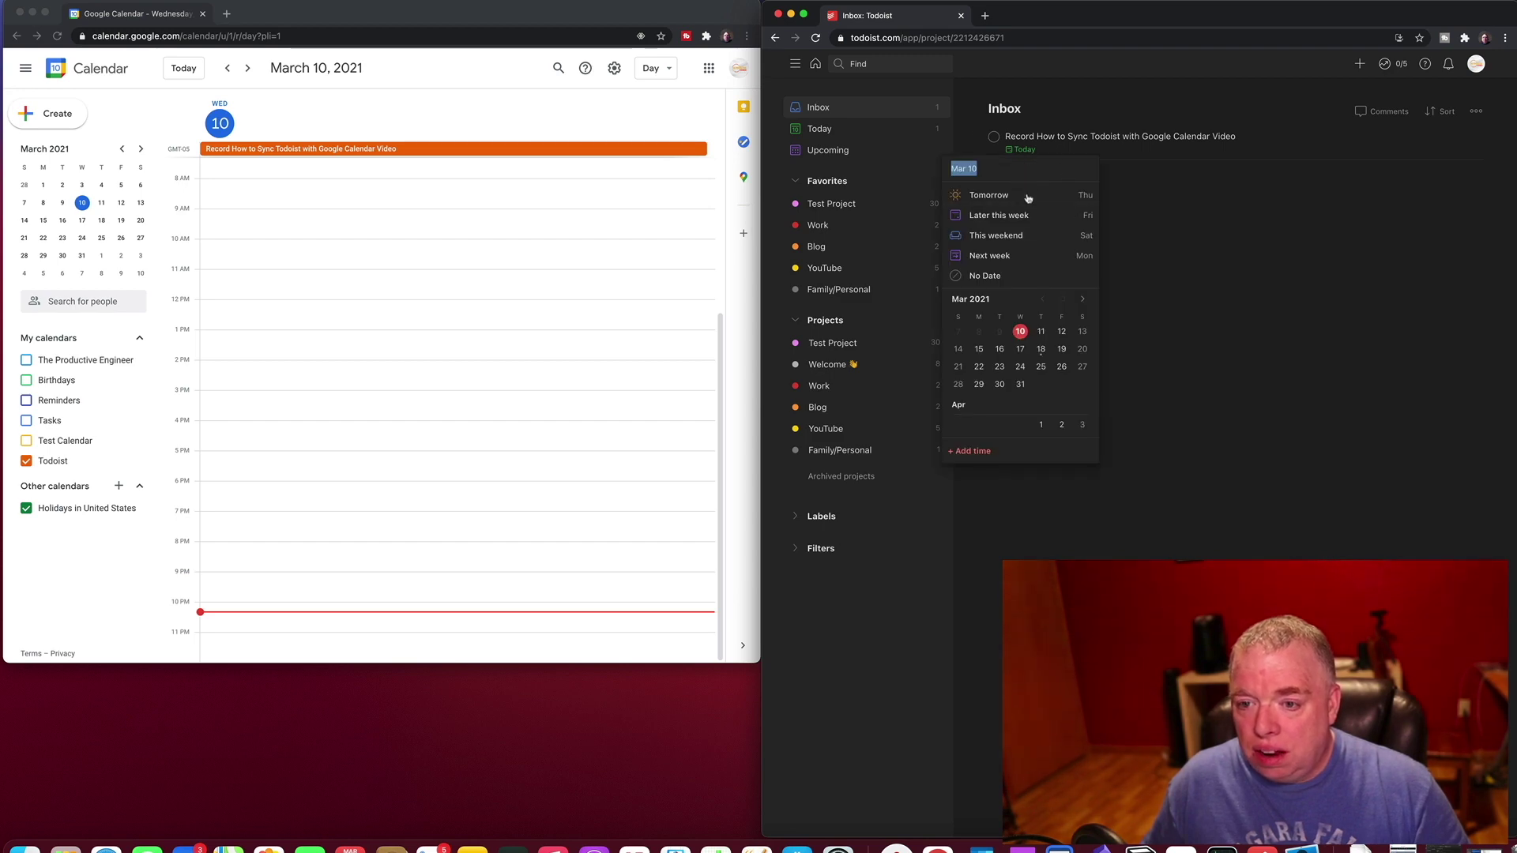
left_click(988, 452)
type("10:30pm")
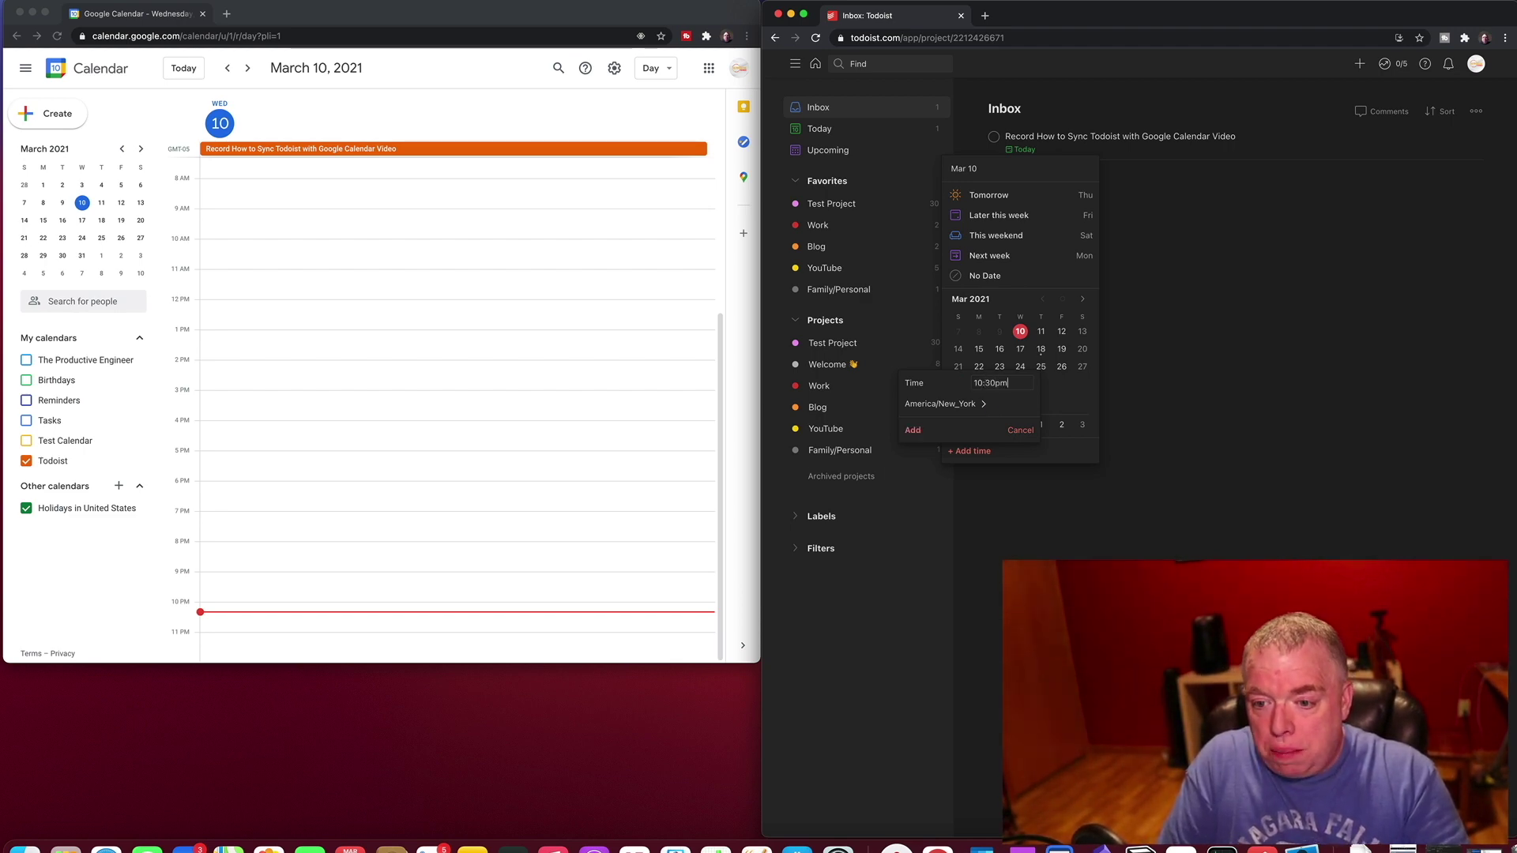
left_click(912, 430)
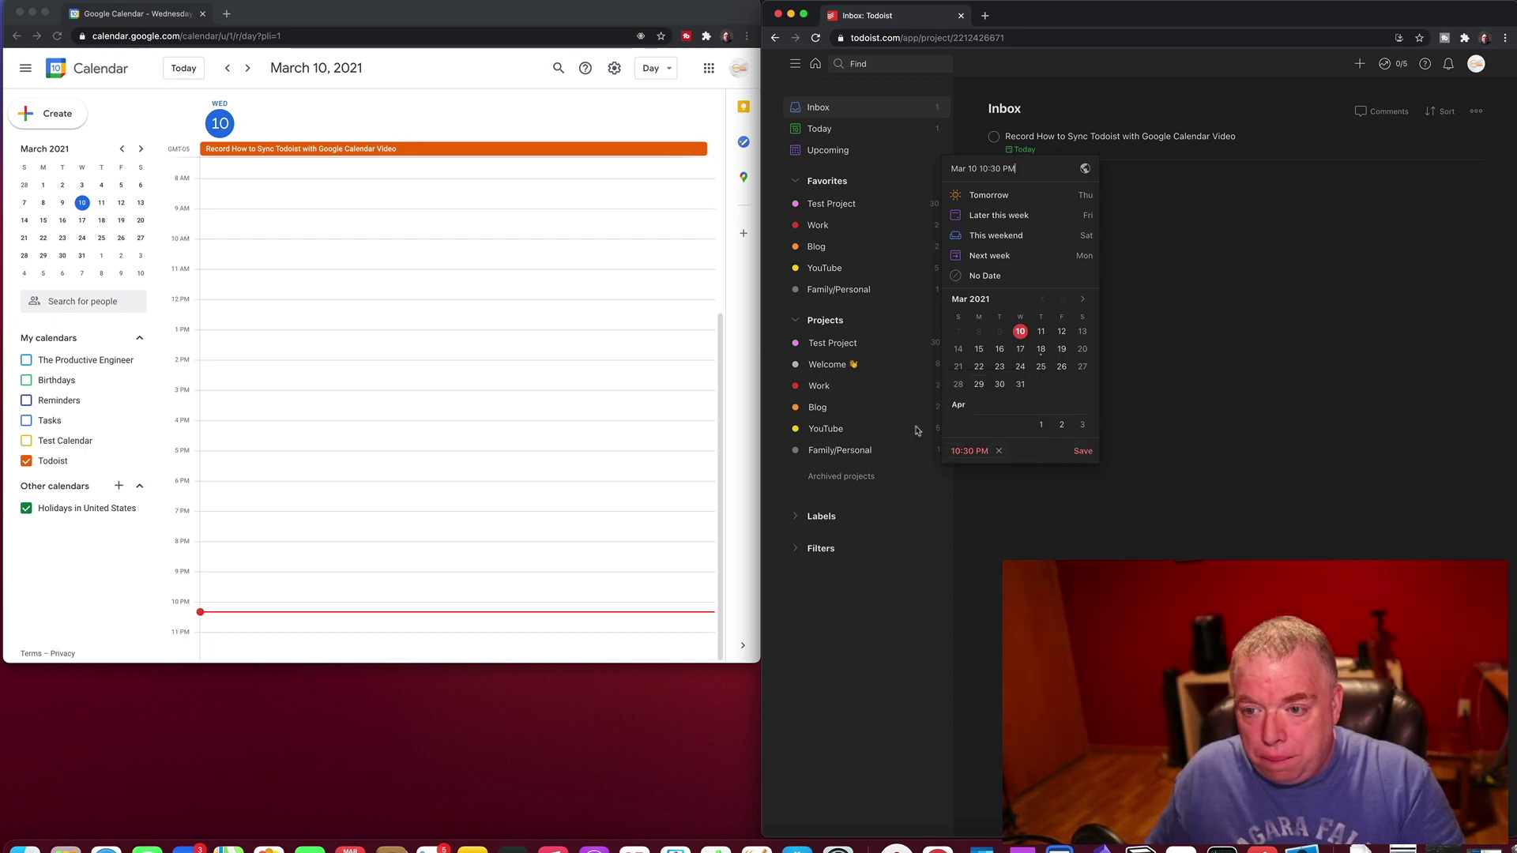
left_click(1081, 451)
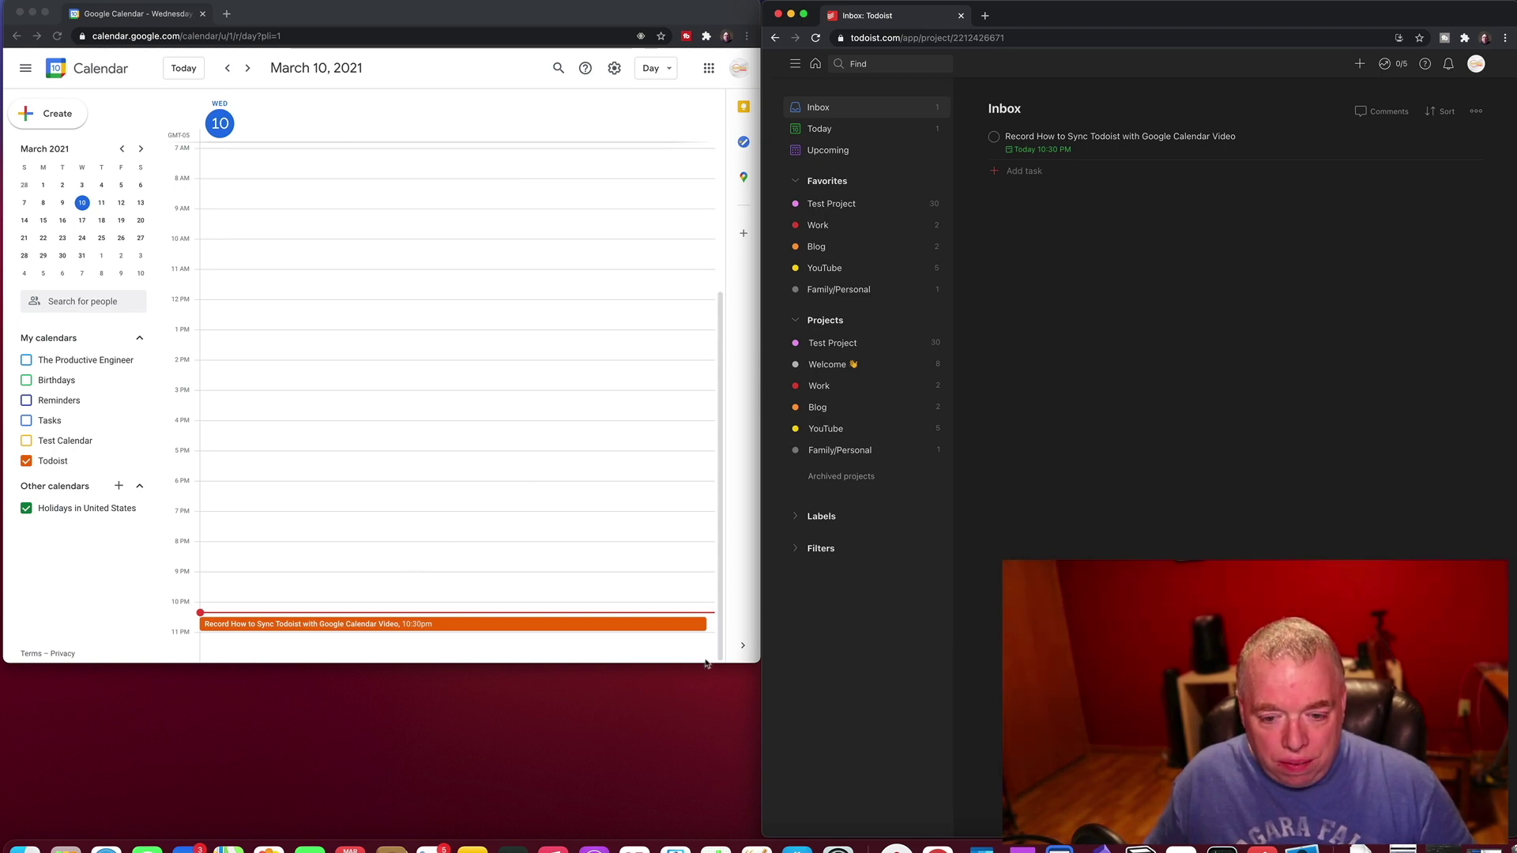
- Drag the task's Google Calendar event from 10:30pm up to 2pm
left_click(733, 663)
mouse_move(733, 663)
left_mouse_down()
mouse_move(733, 727)
mouse_move(733, 659)
mouse_move(733, 678)
left_mouse_up()
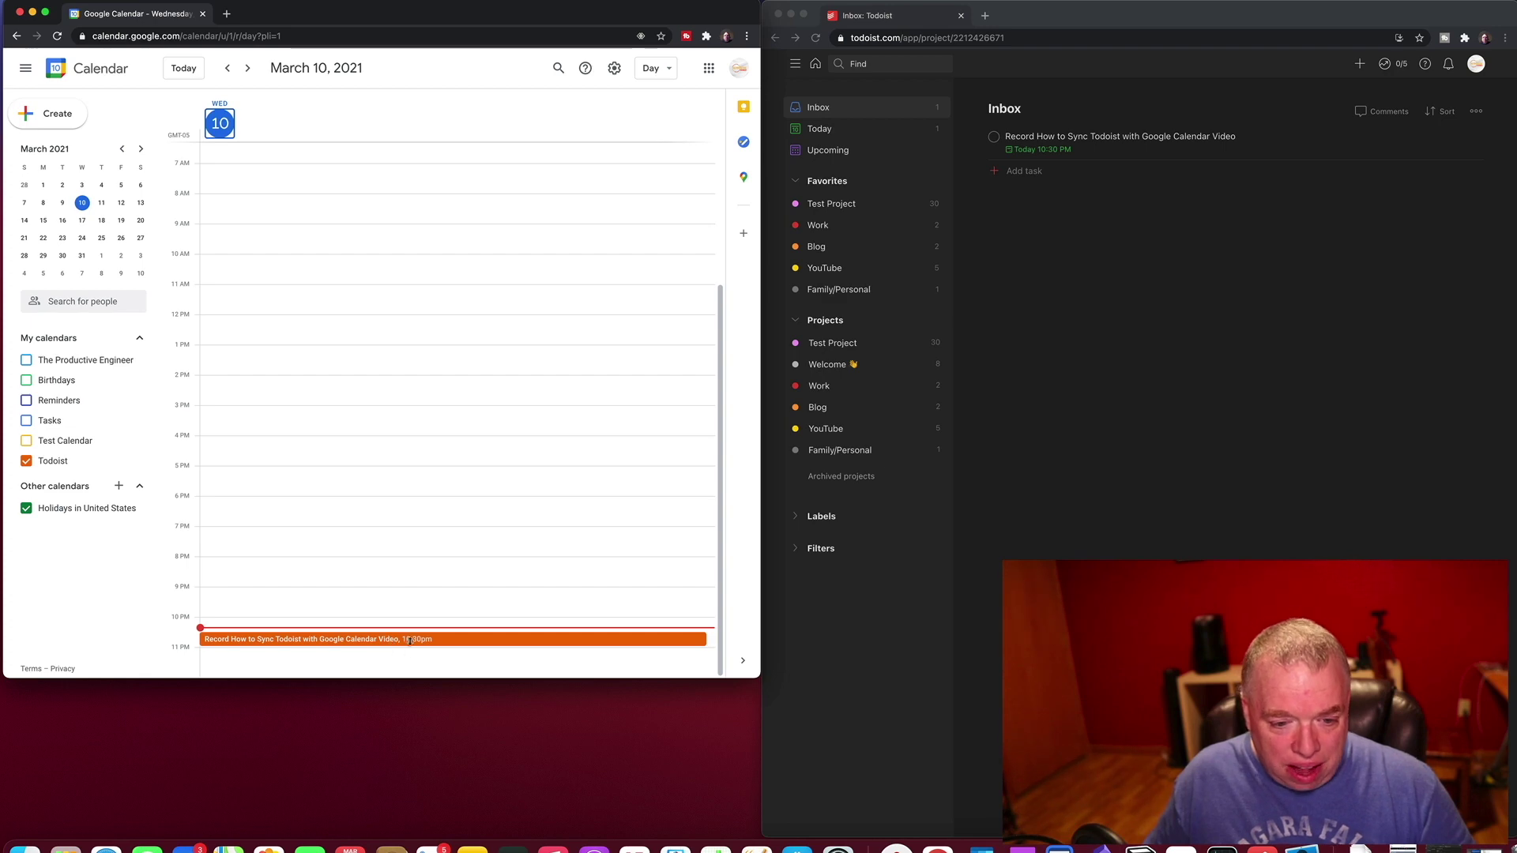
left_click_drag(403, 639, 424, 381)
key("super+r")
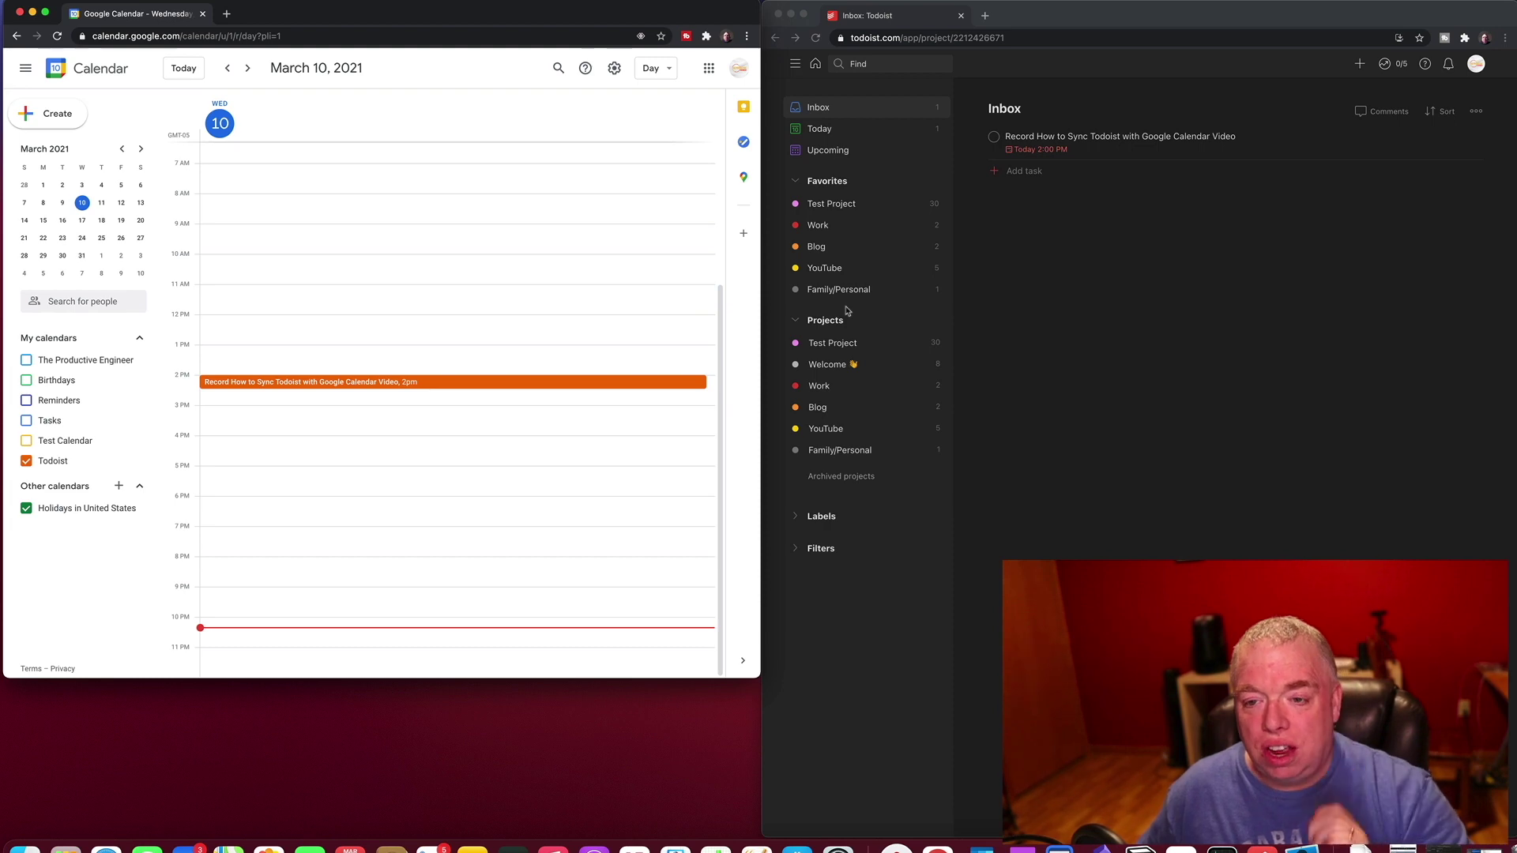
left_click(997, 282)
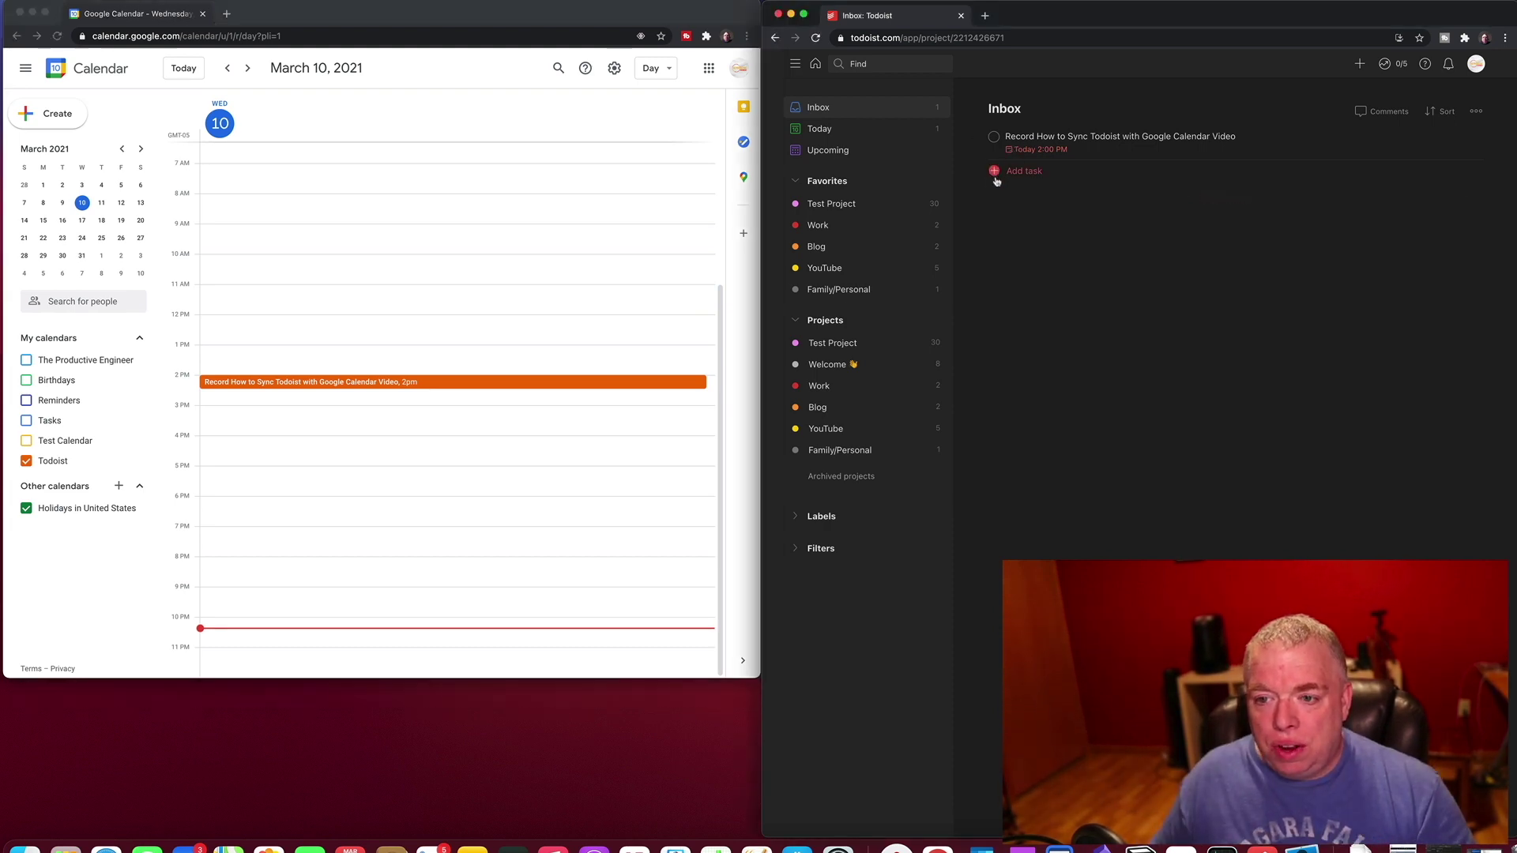
left_click(1019, 175)
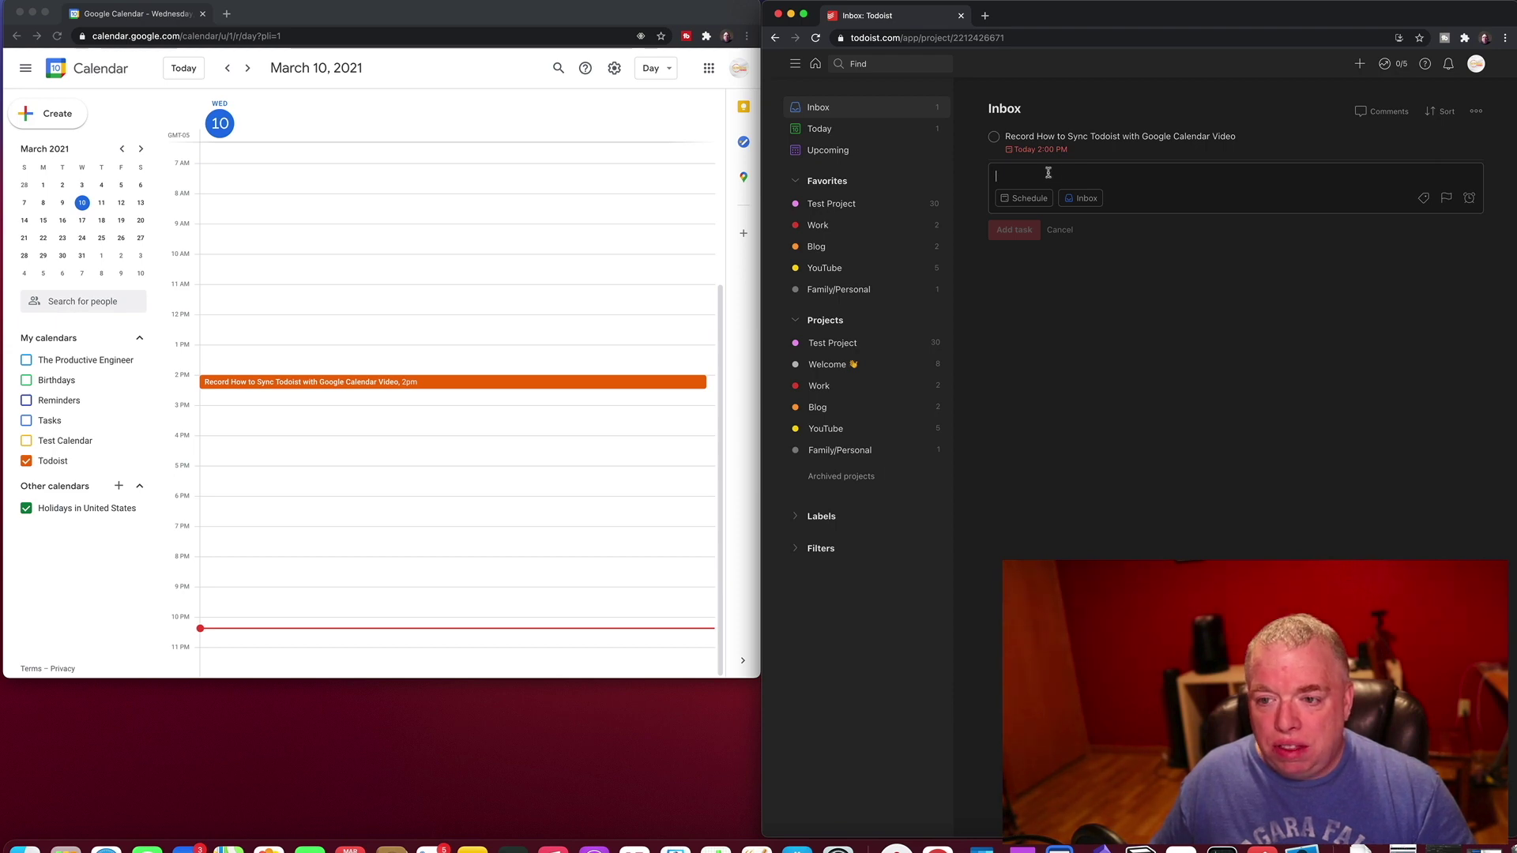
type("edit video for go")
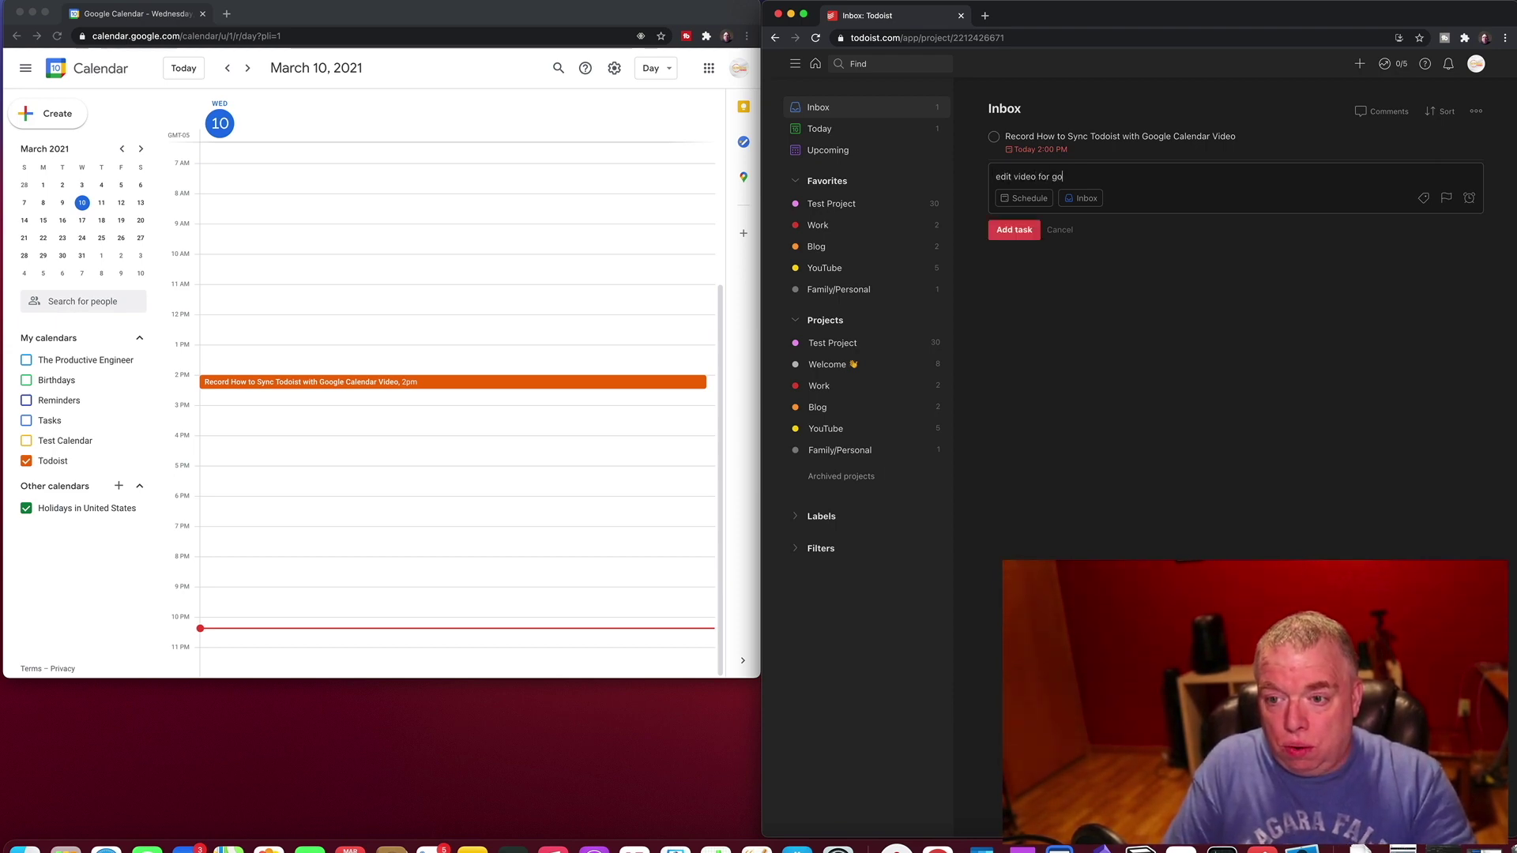
type("gle calenar")
left_click(1027, 200)
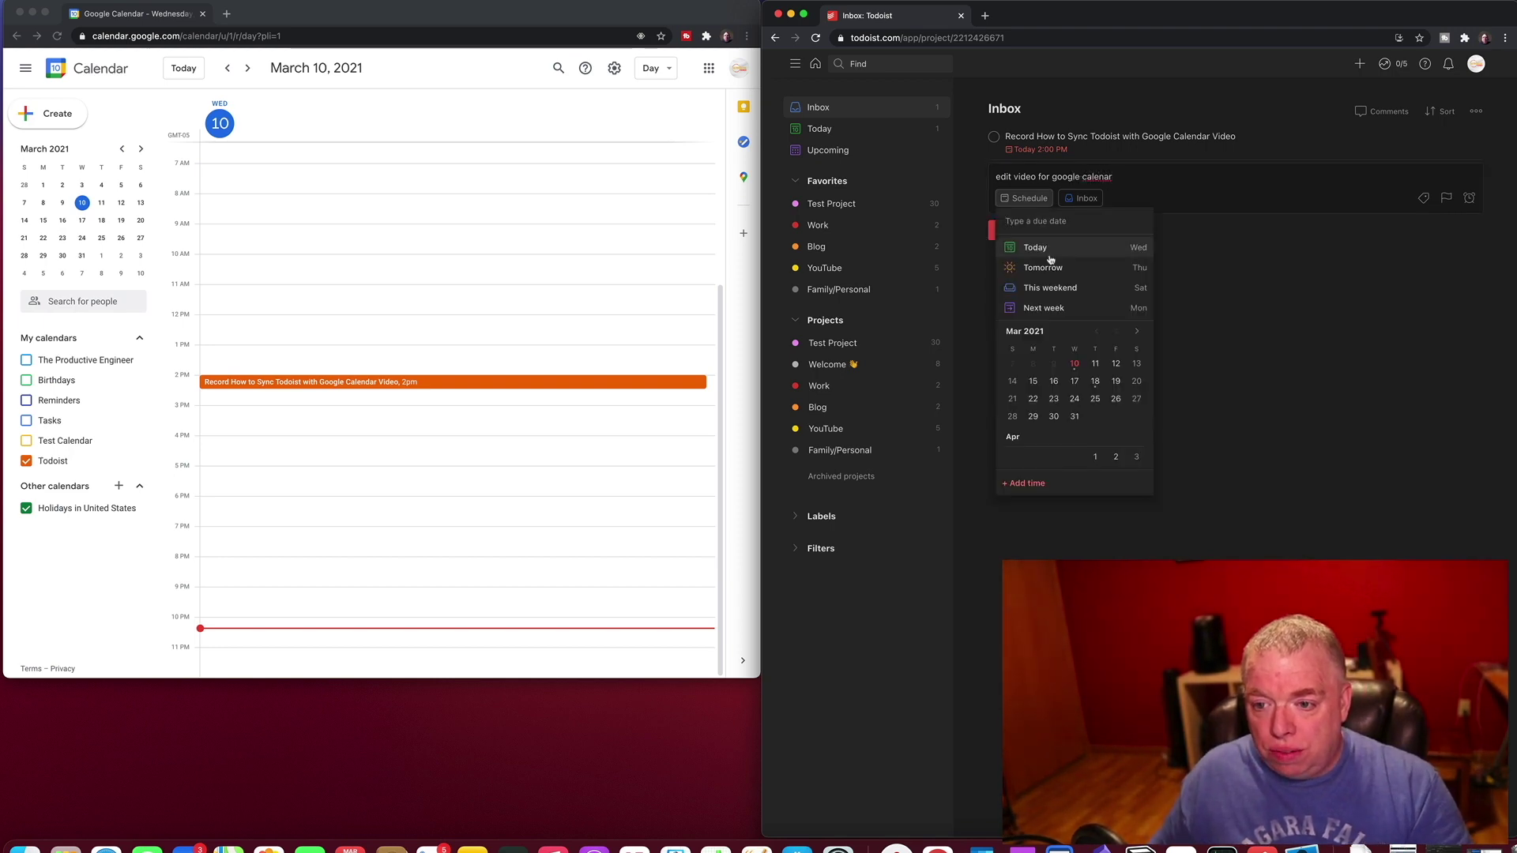
left_click(1046, 269)
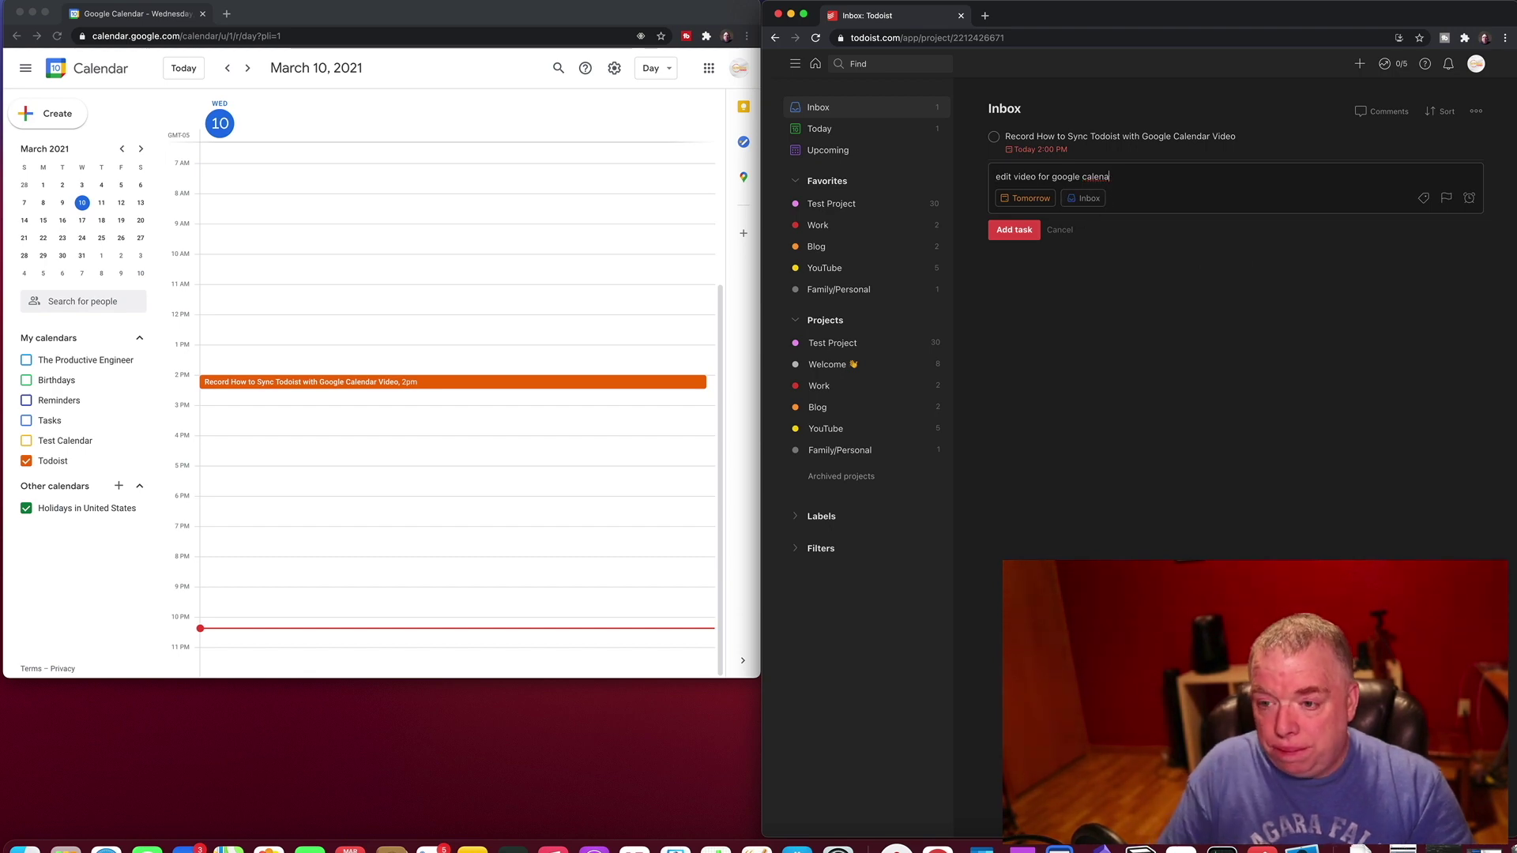
key("Left")
key("Left")
type("d")
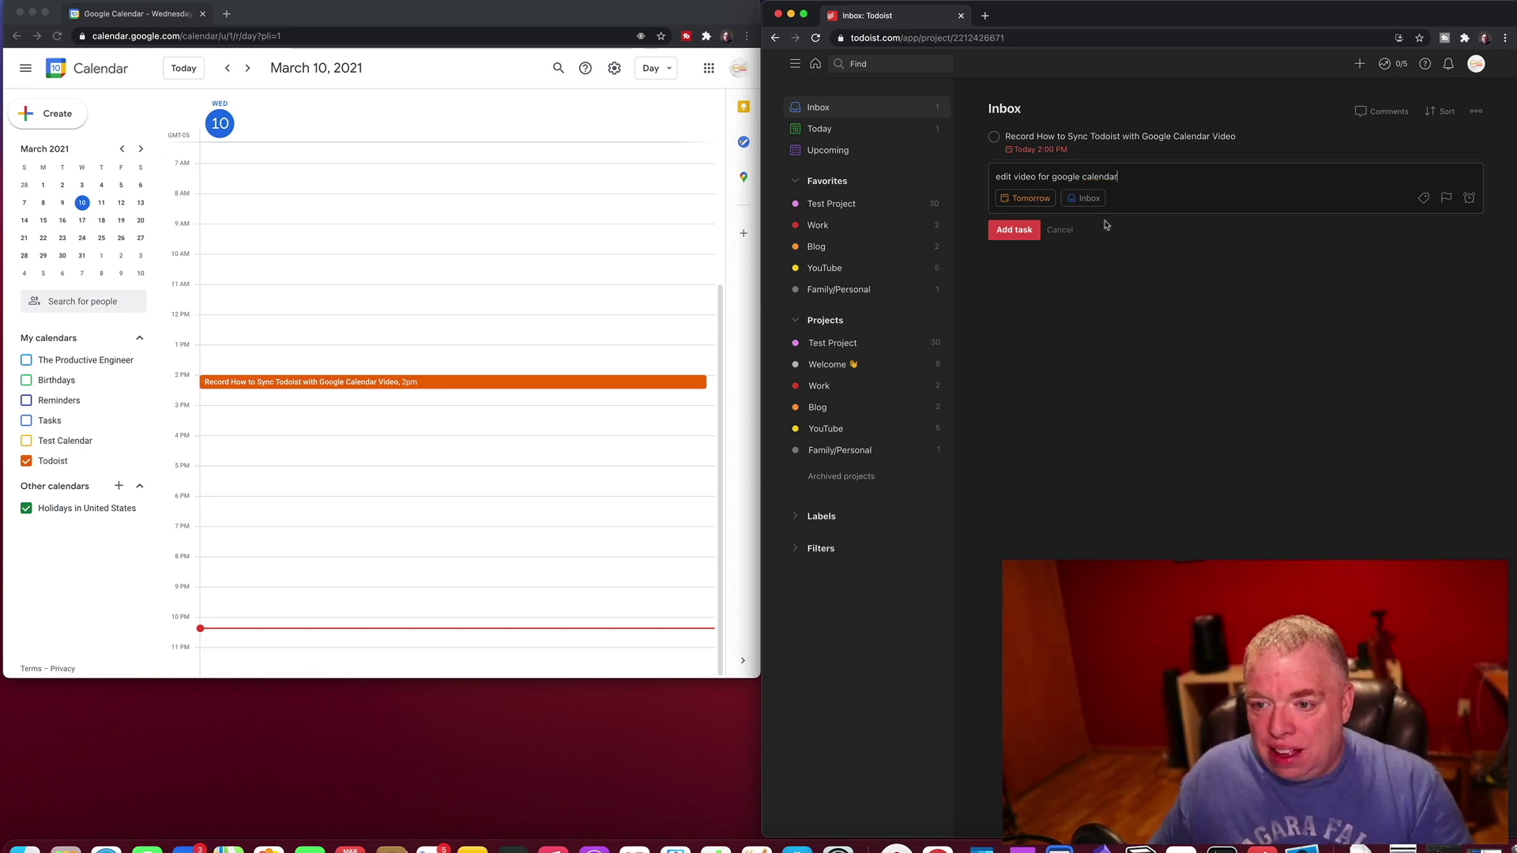
left_click(1030, 199)
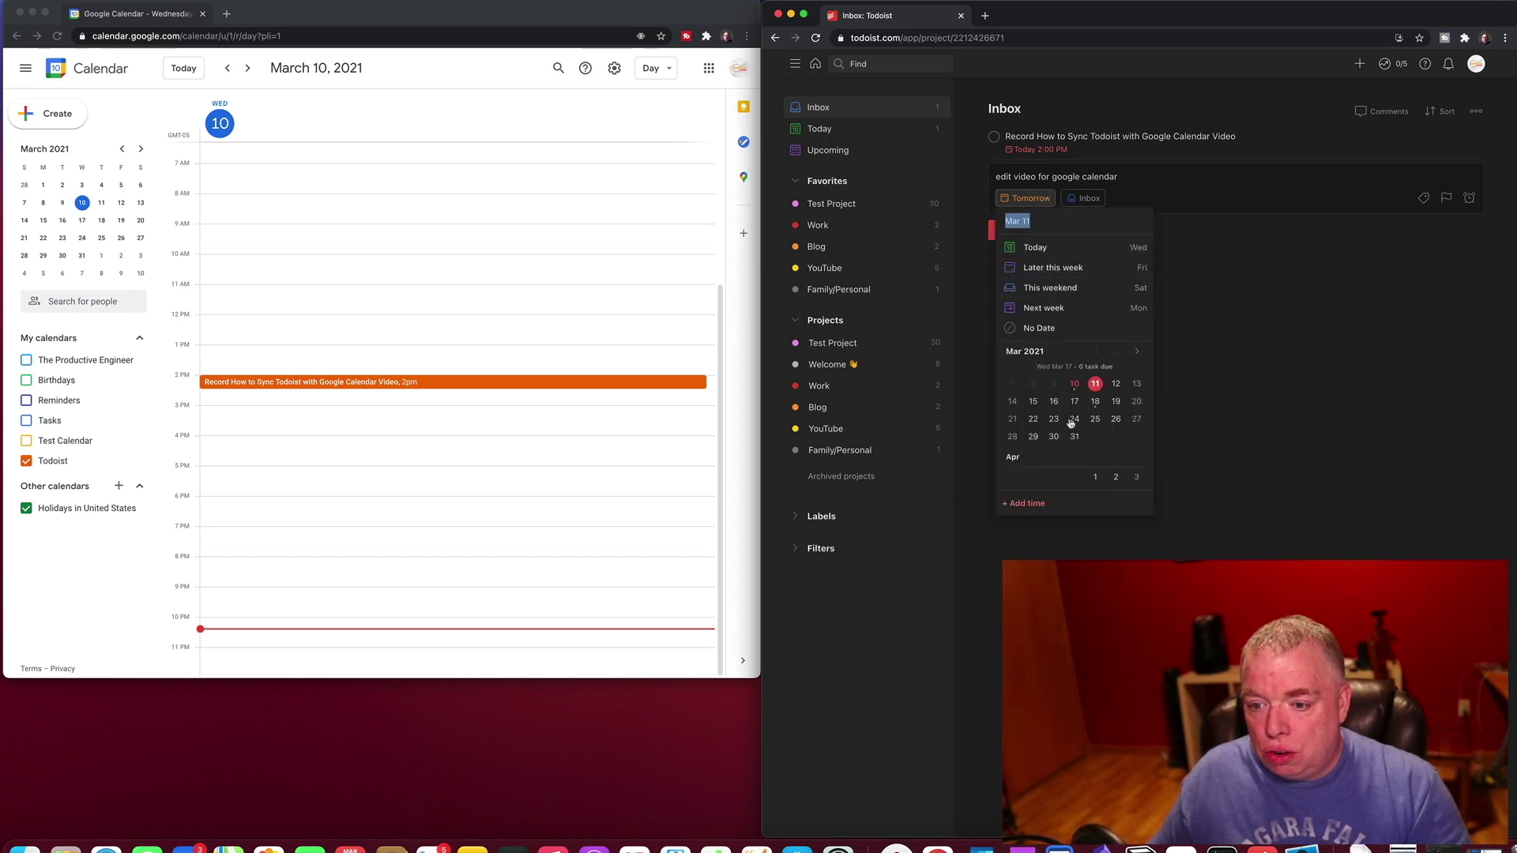
left_click(1026, 504)
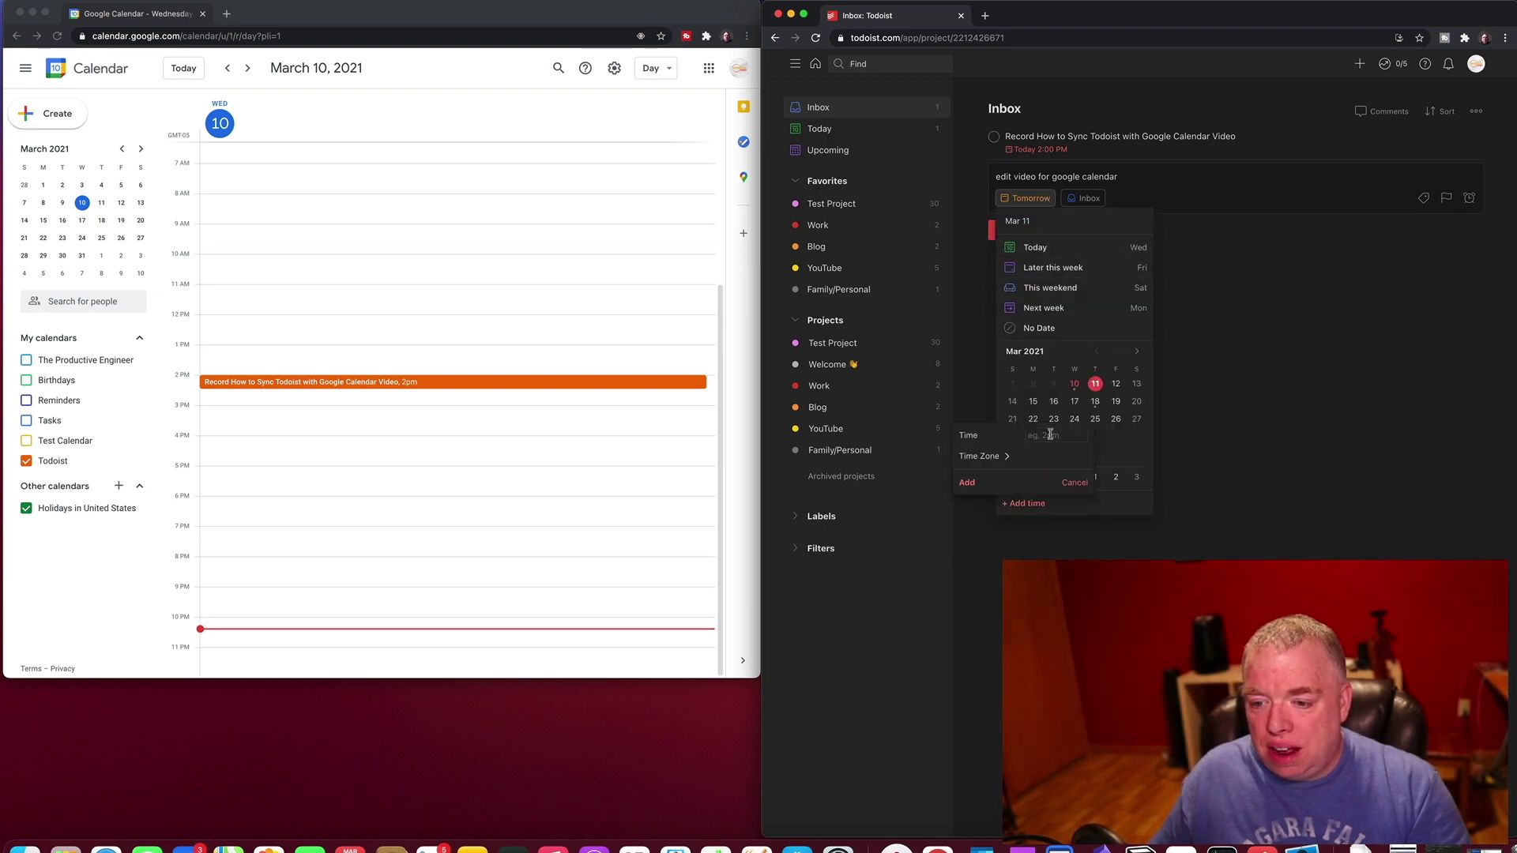
type("11am")
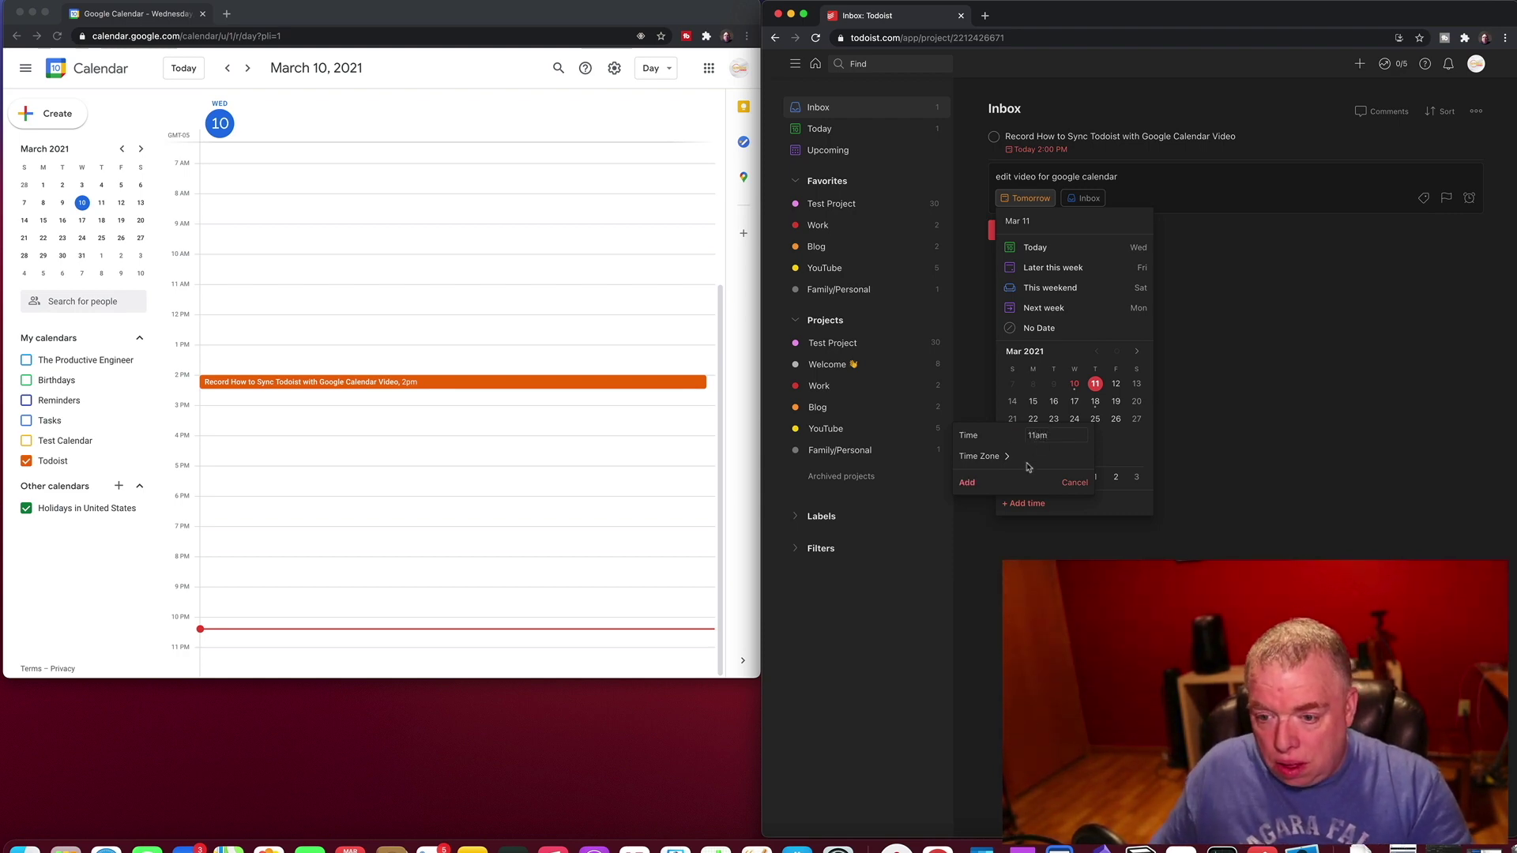
left_click(980, 456)
left_click(990, 521)
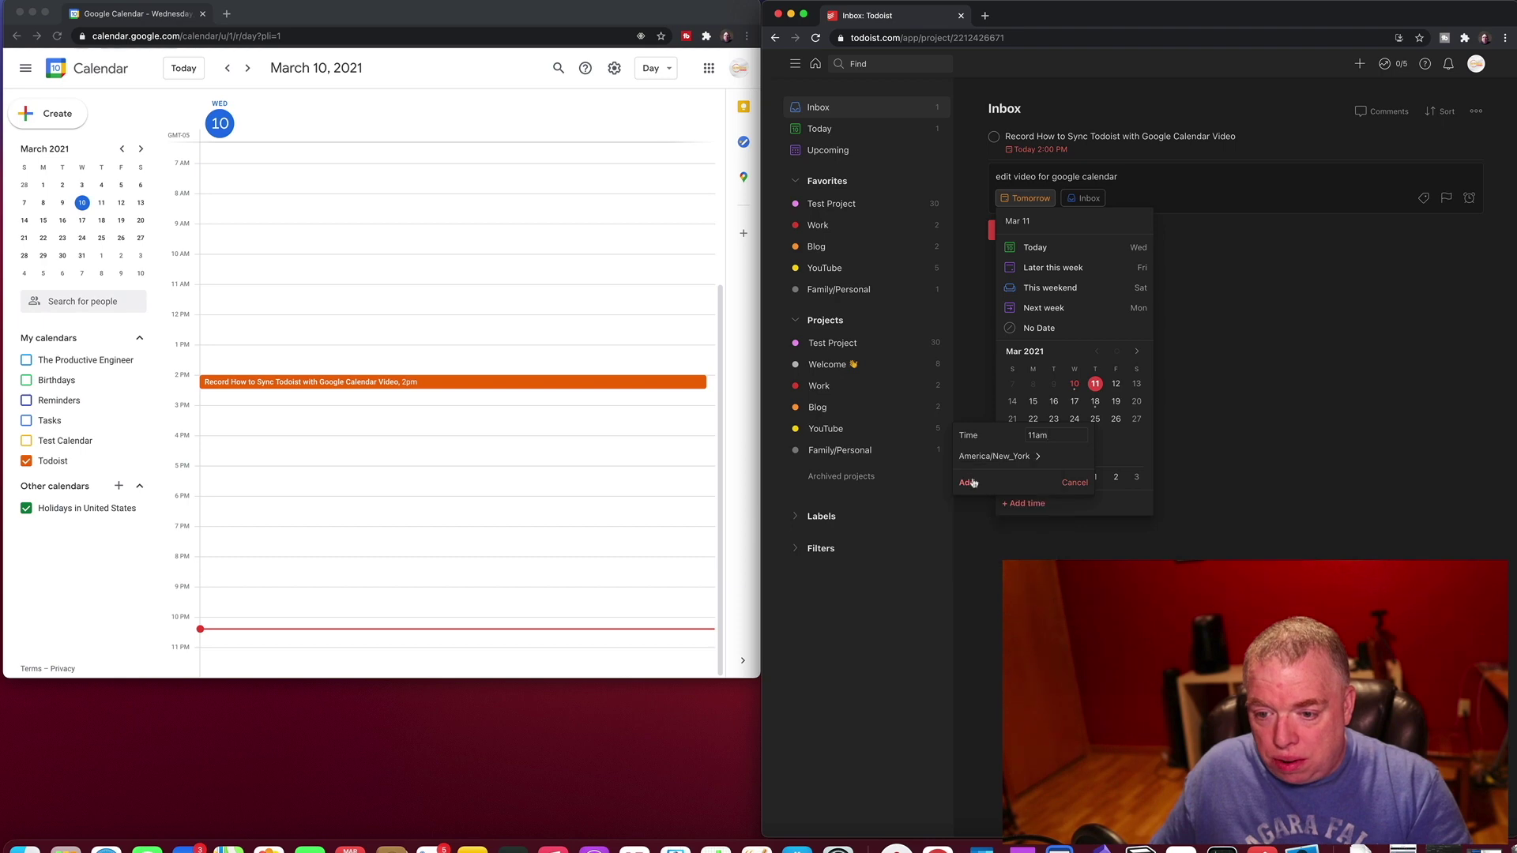
left_click(968, 482)
left_click(1138, 504)
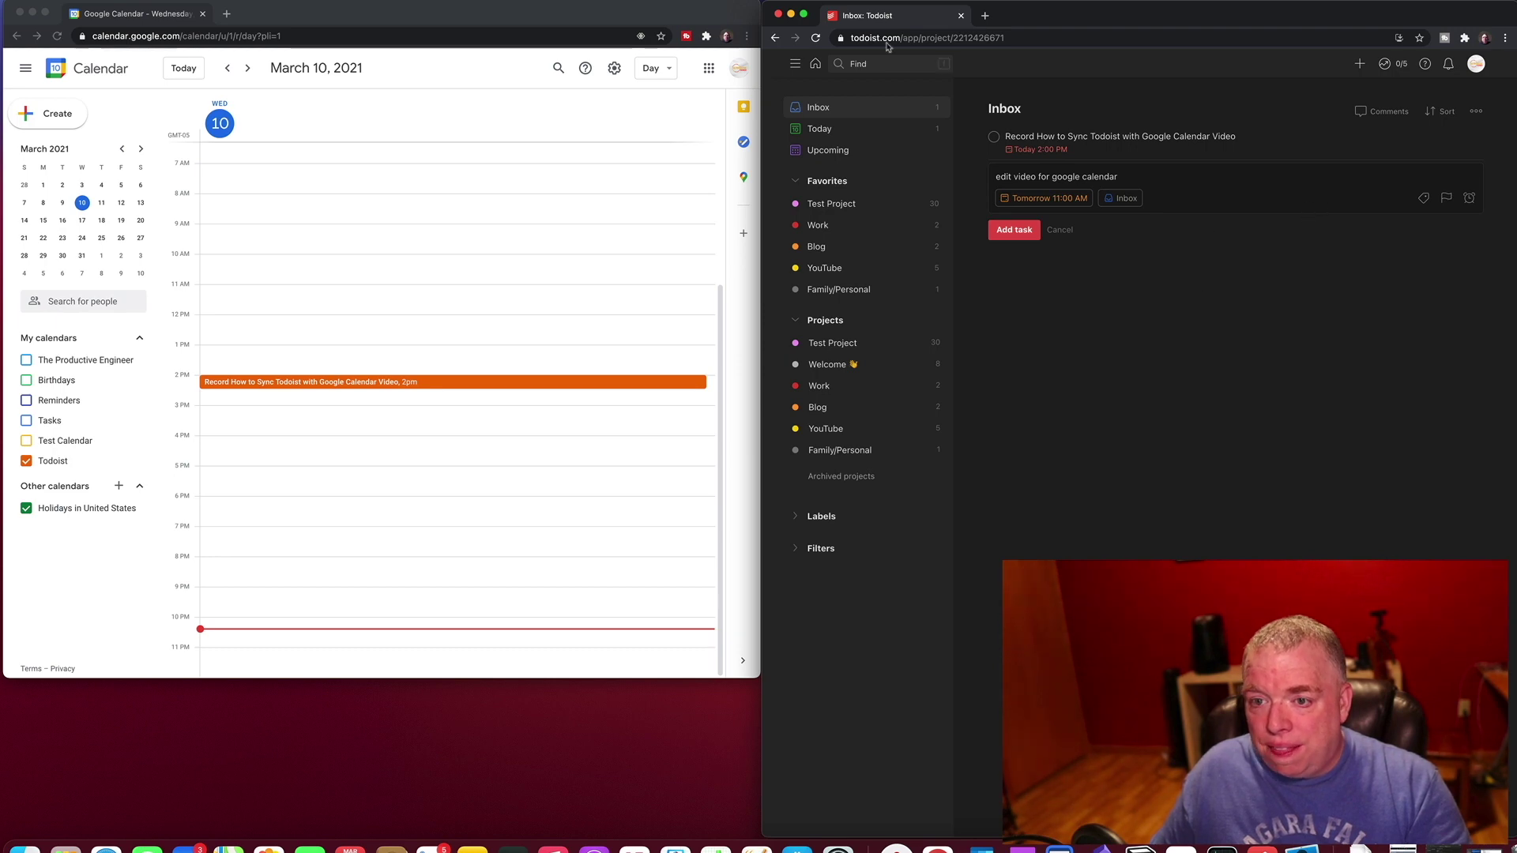
left_click(817, 37)
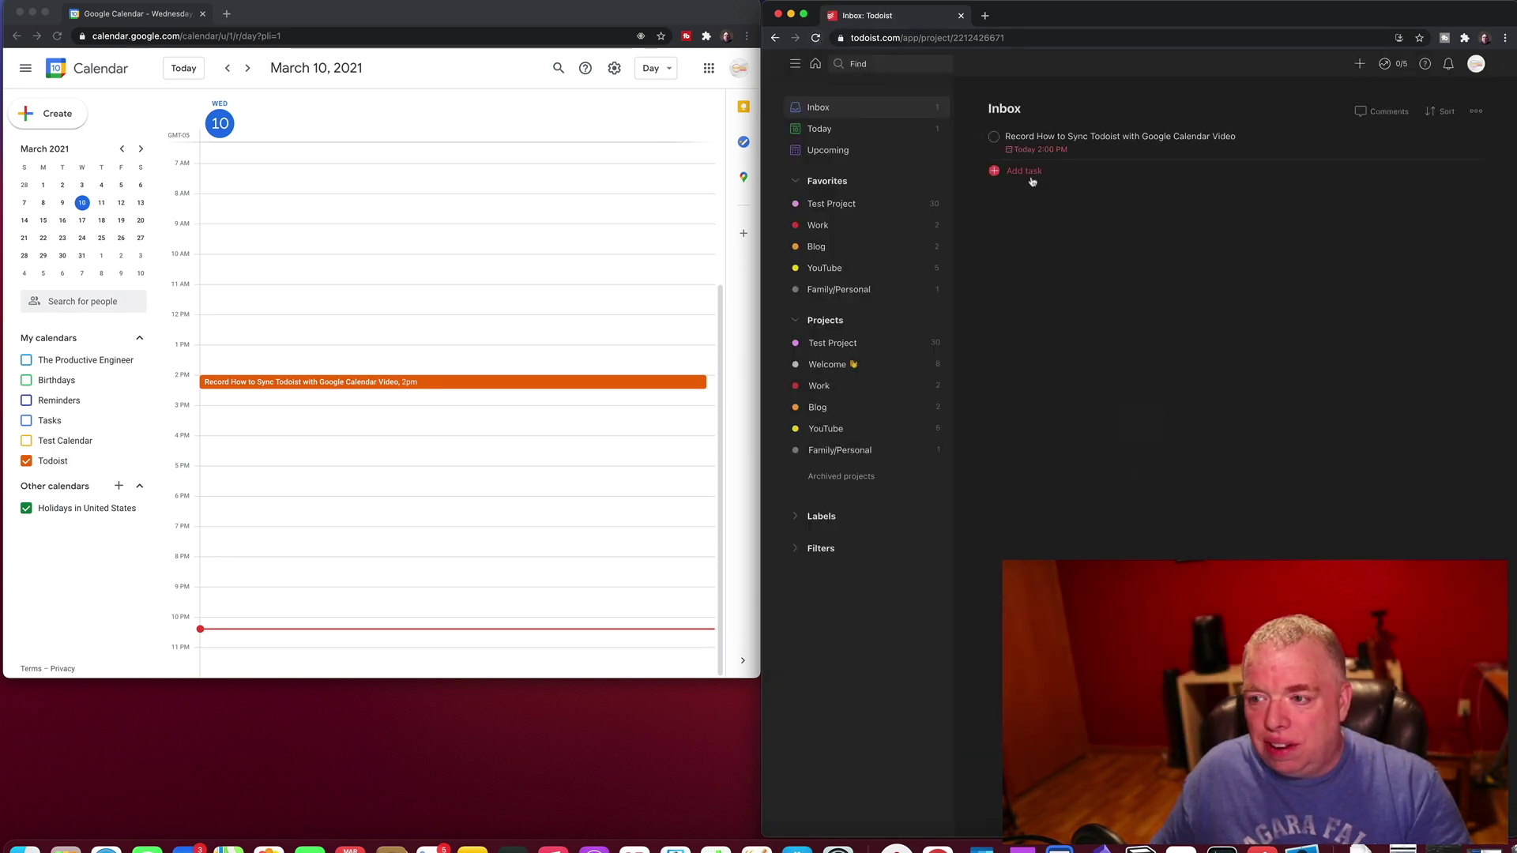
- Start a new Inbox task 'edit video google calendar' due tomorrow
left_click(1031, 178)
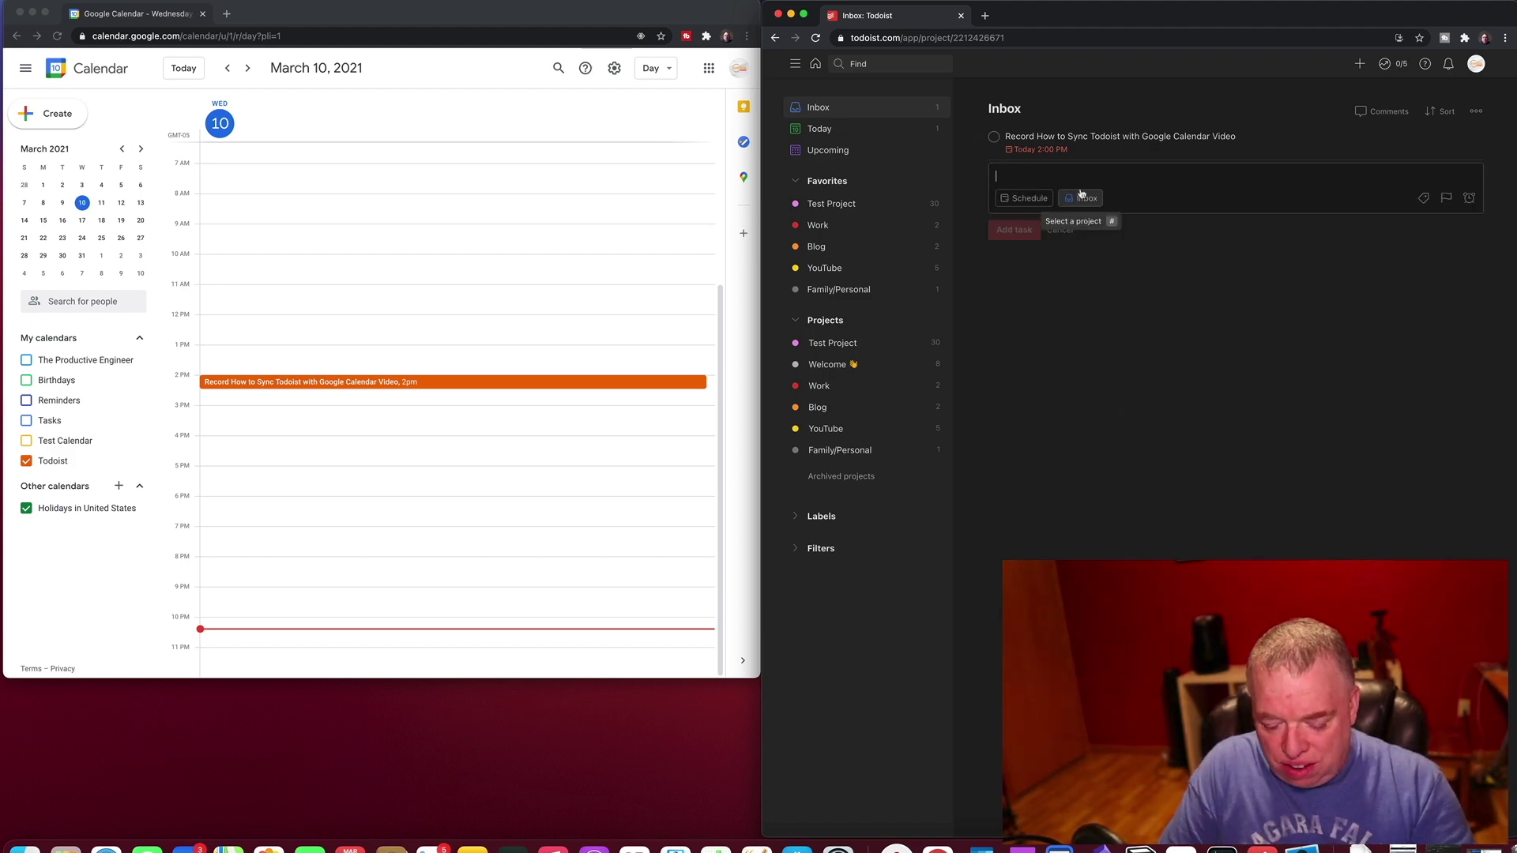
type("edit video google calendar")
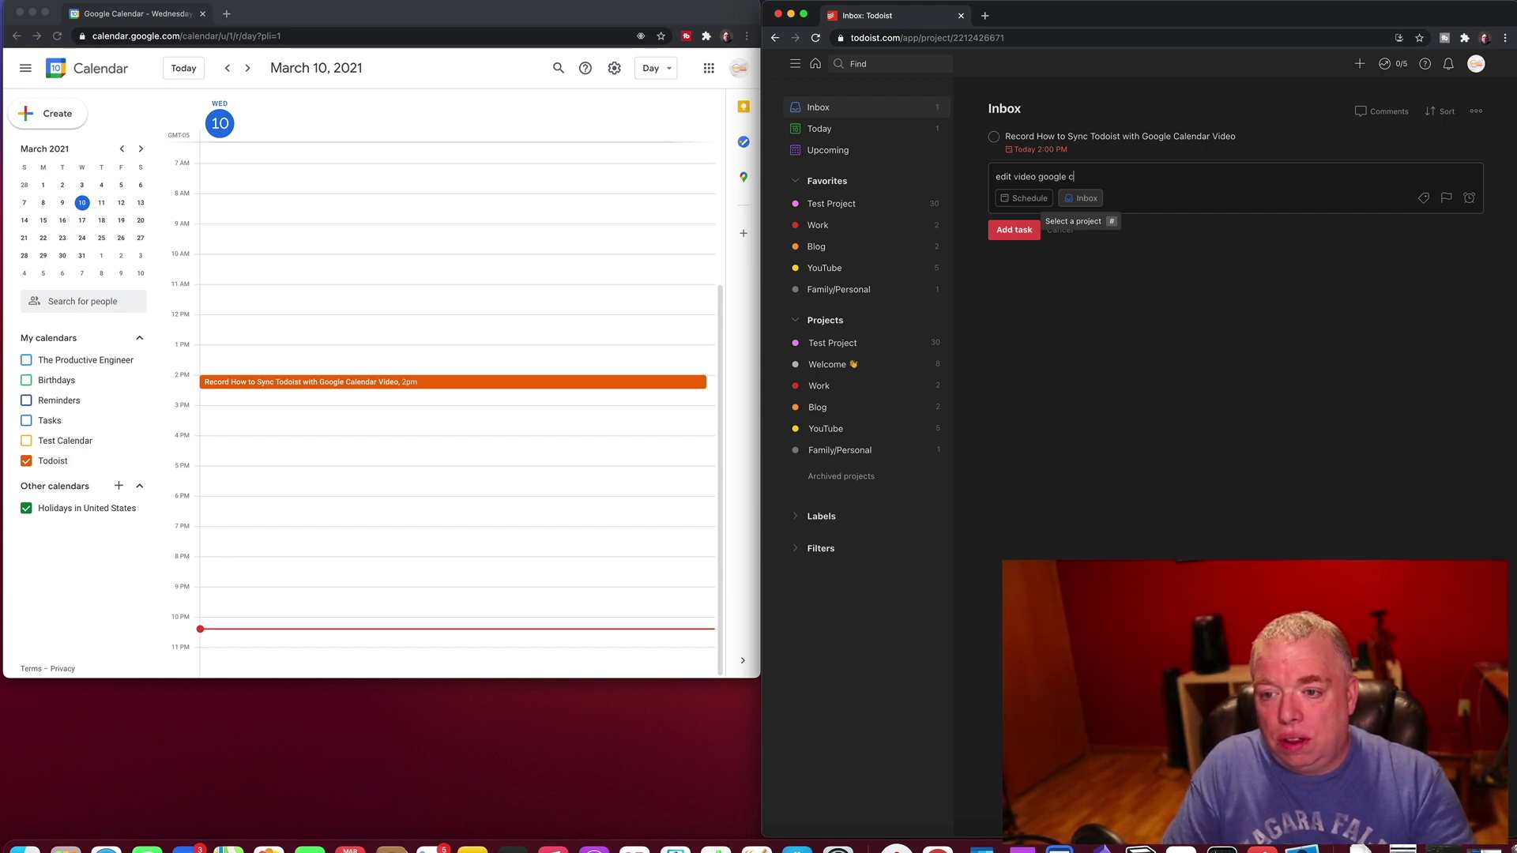
left_click(1025, 198)
left_click(1052, 268)
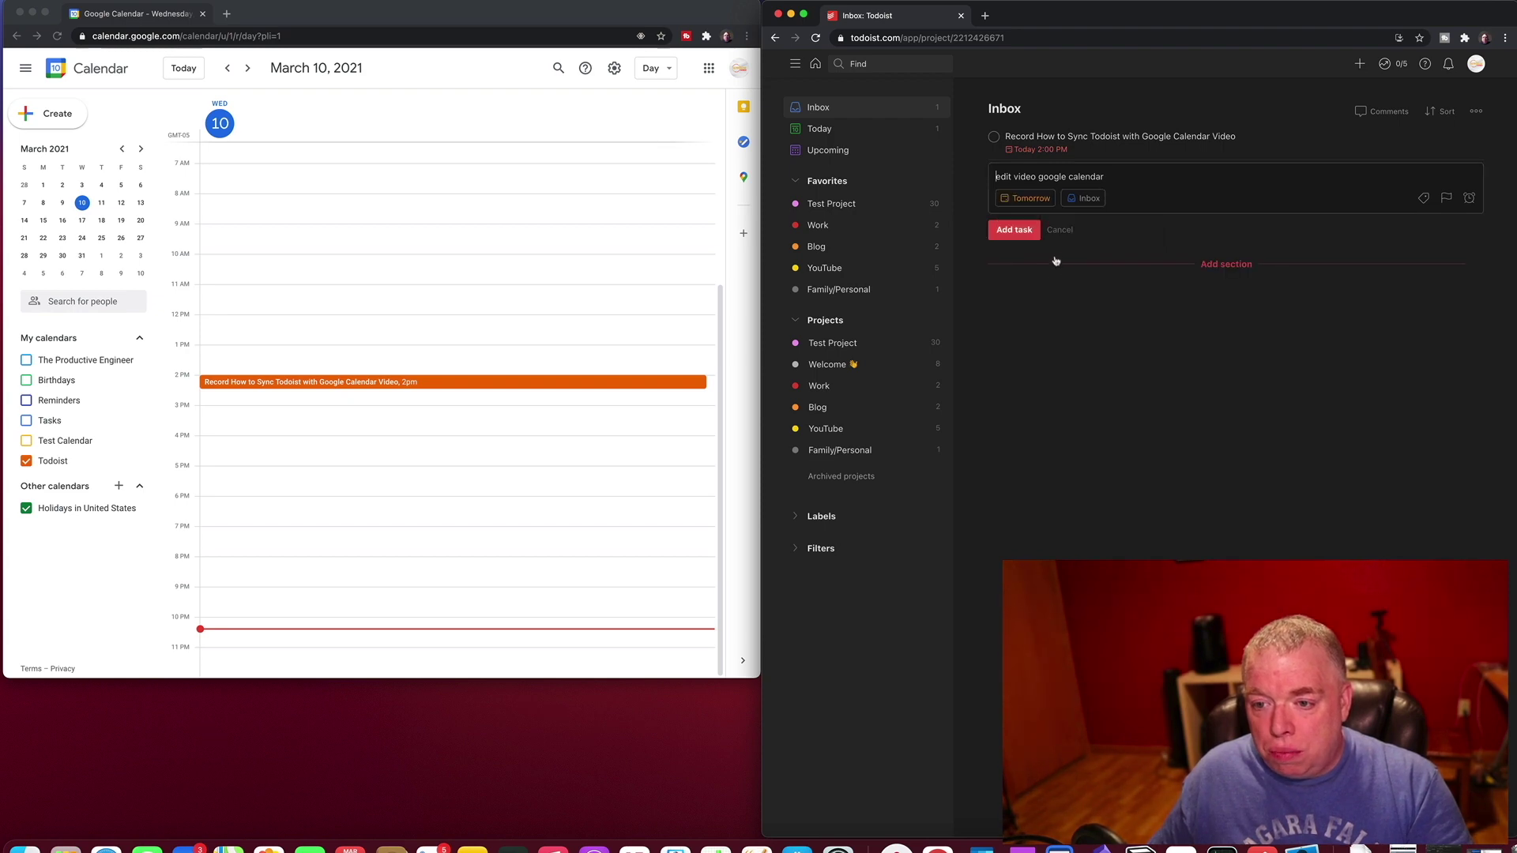
- Give it an 11:00 AM America/New_York due time and add the task
left_click(1041, 203)
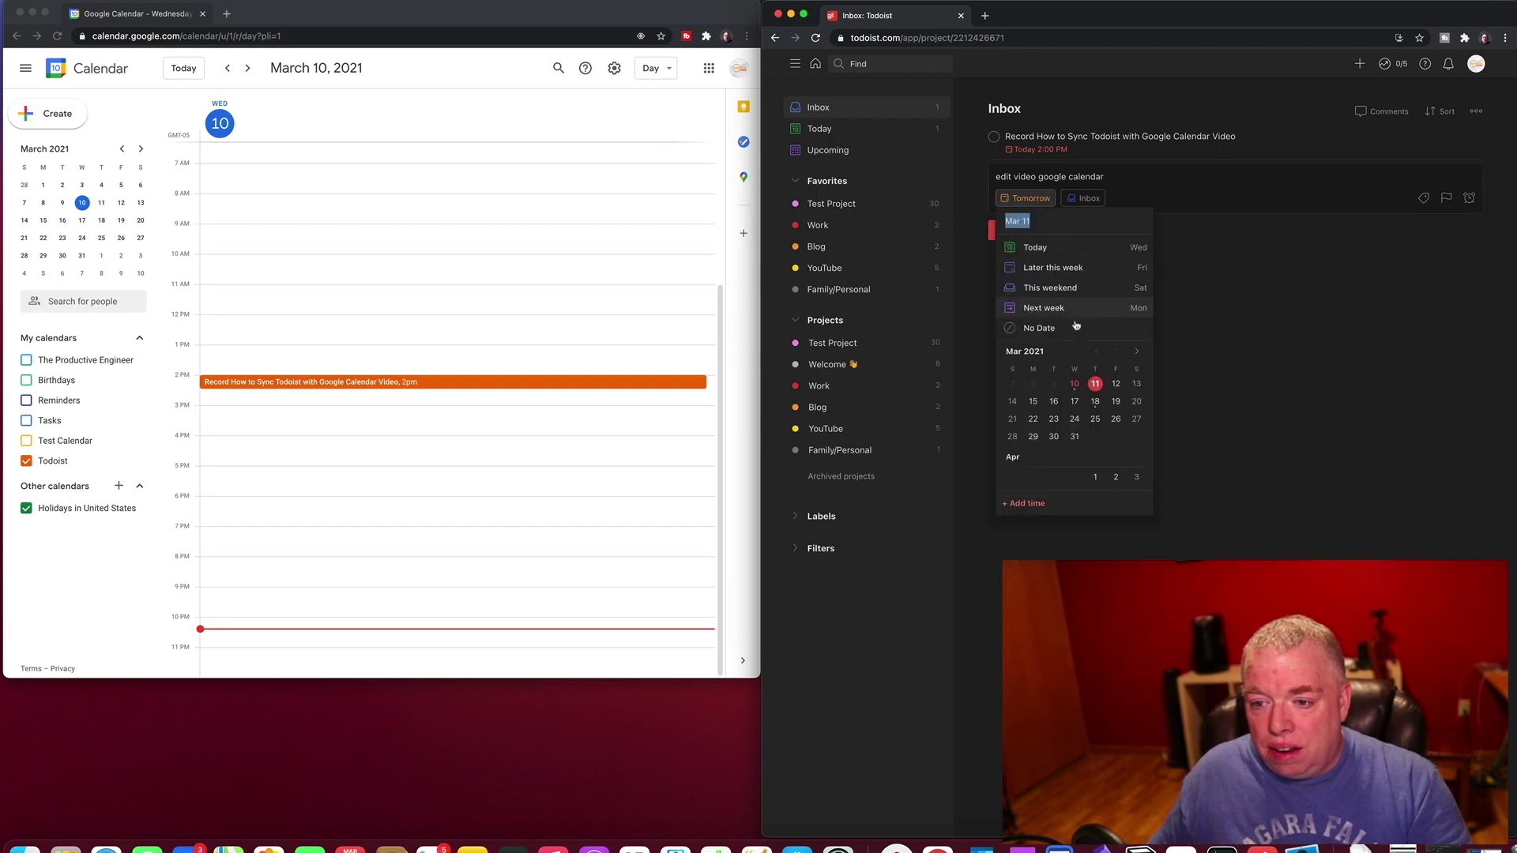
left_click(1025, 504)
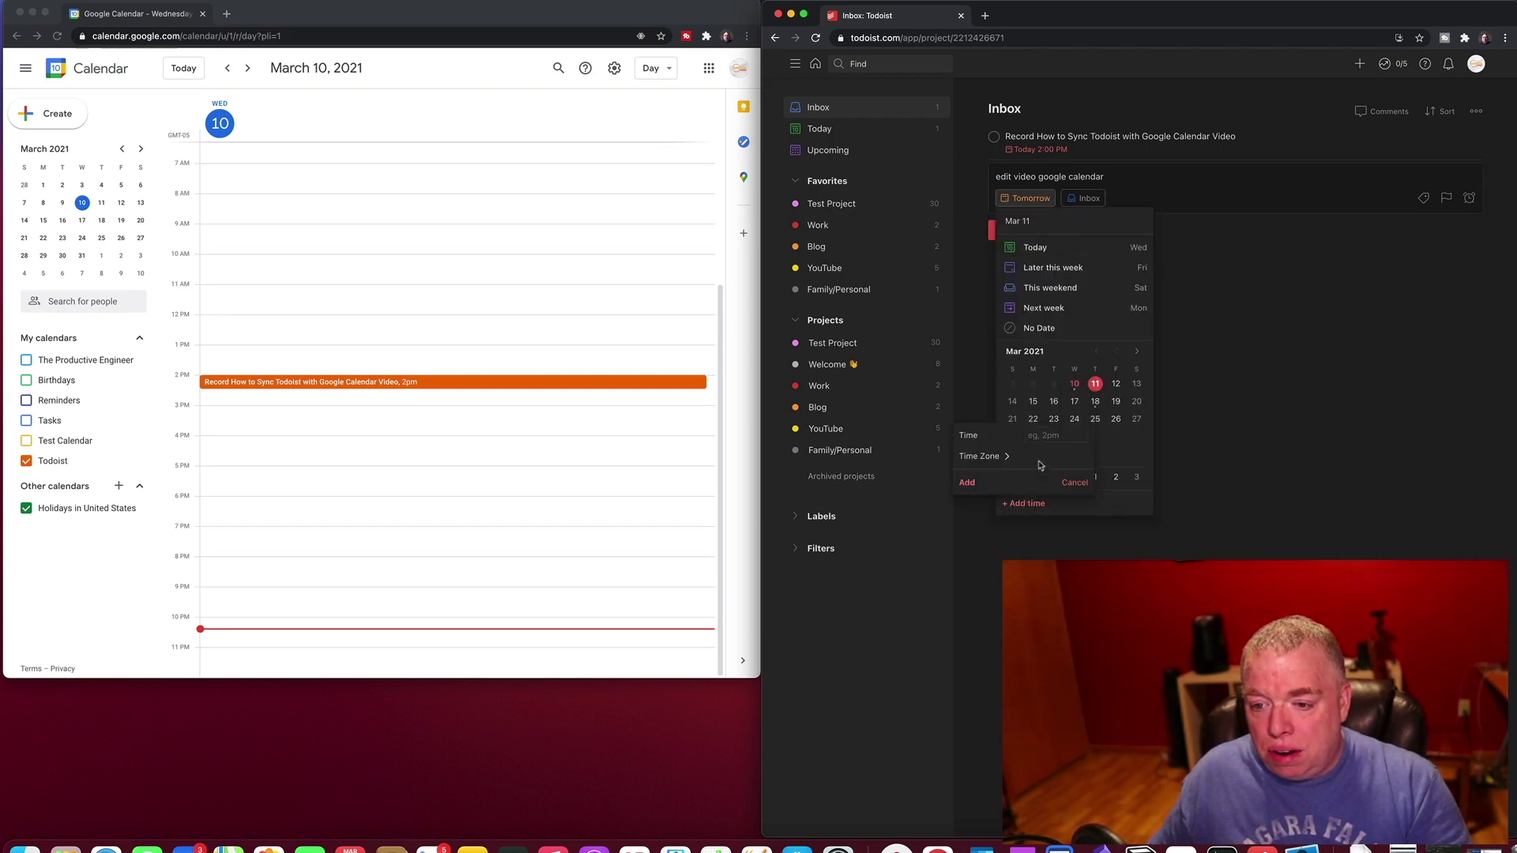
type("11am")
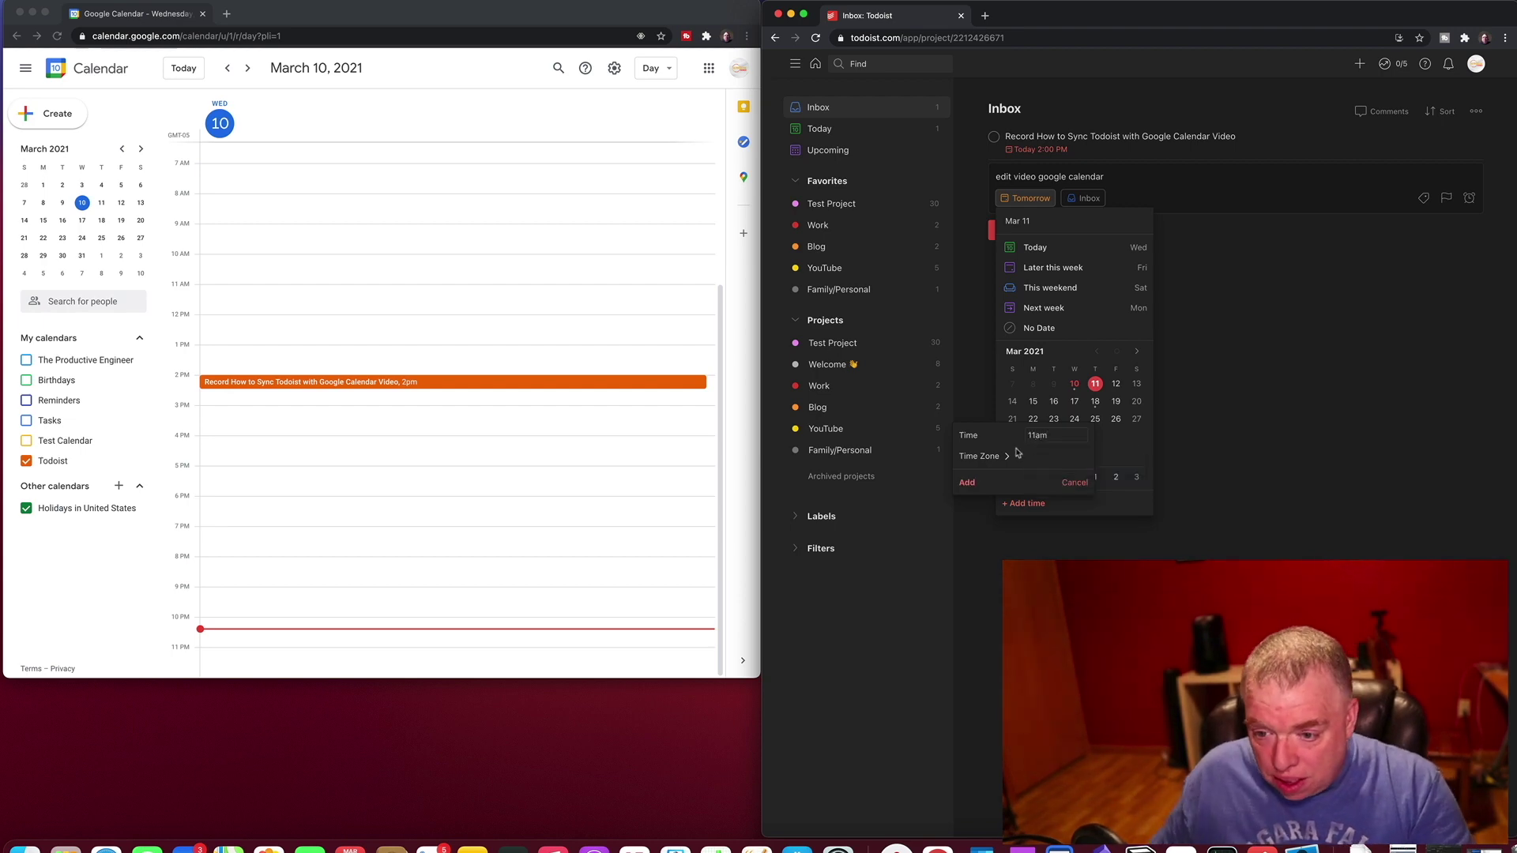
left_click(1006, 460)
left_click(995, 521)
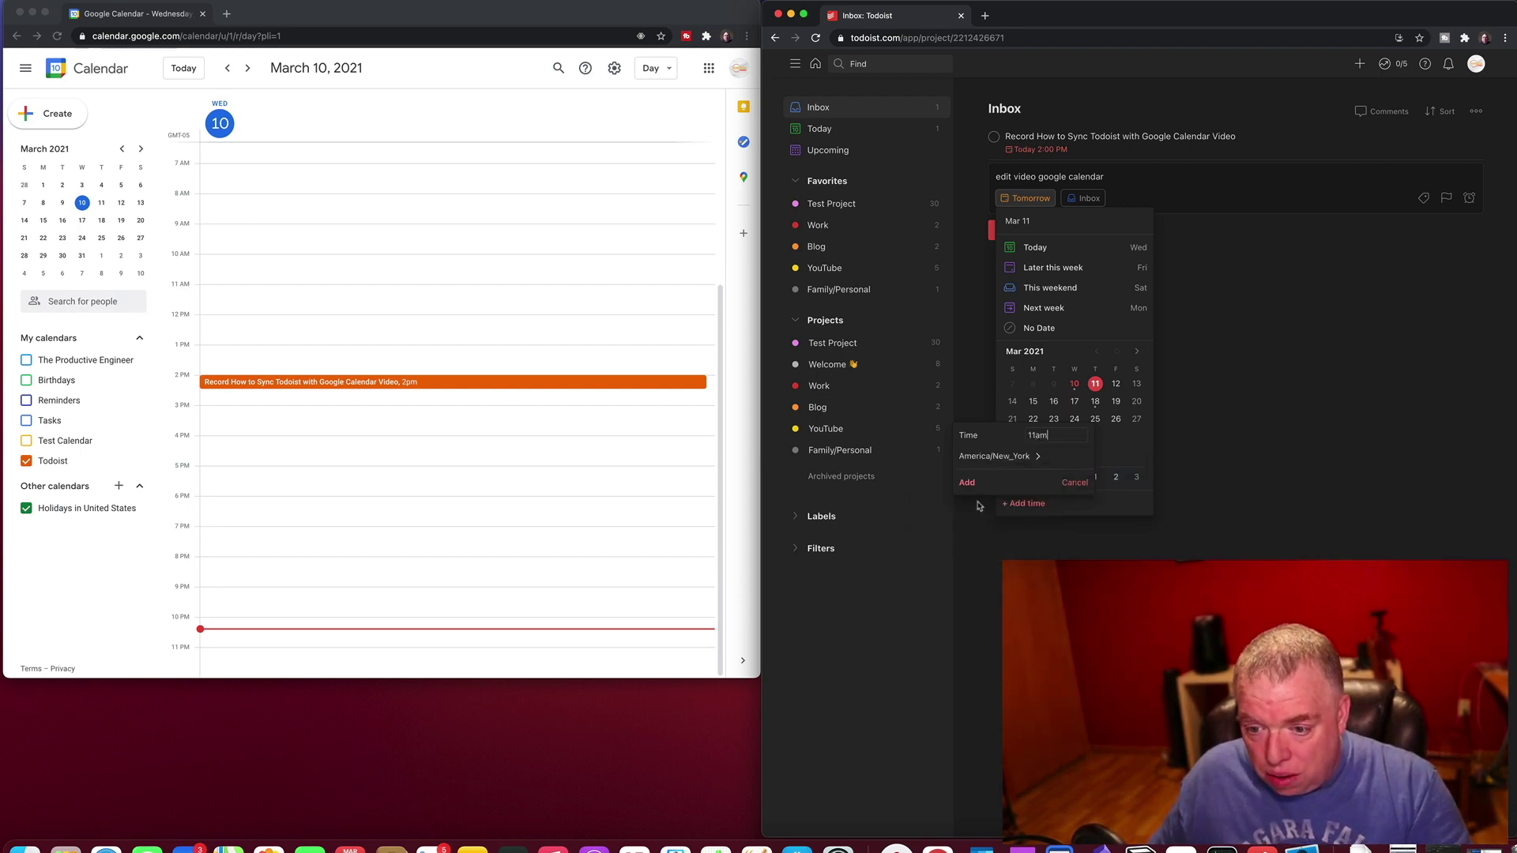
key("Return")
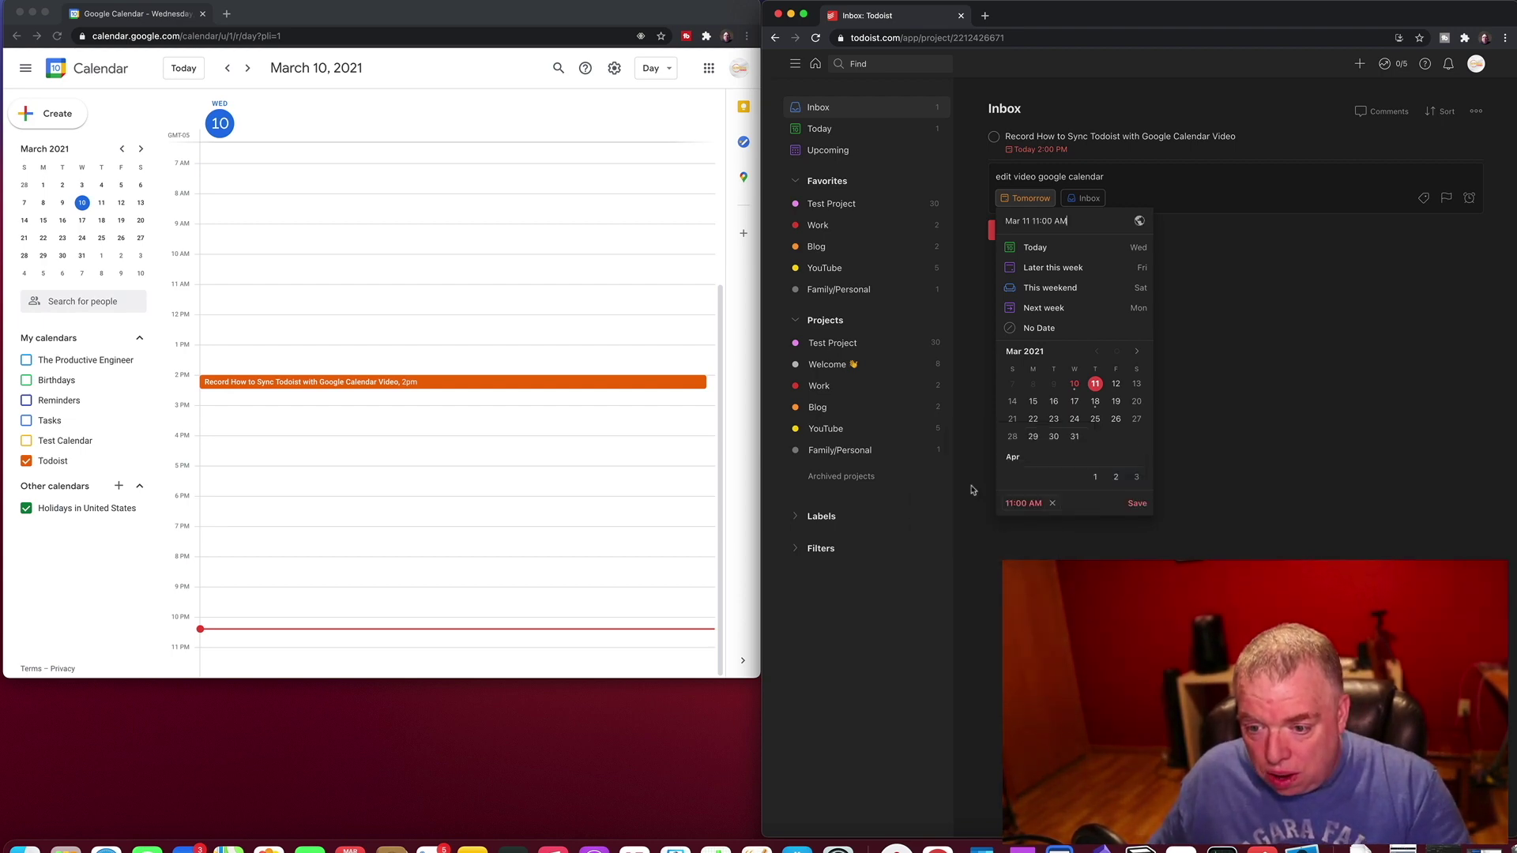
left_click(1136, 506)
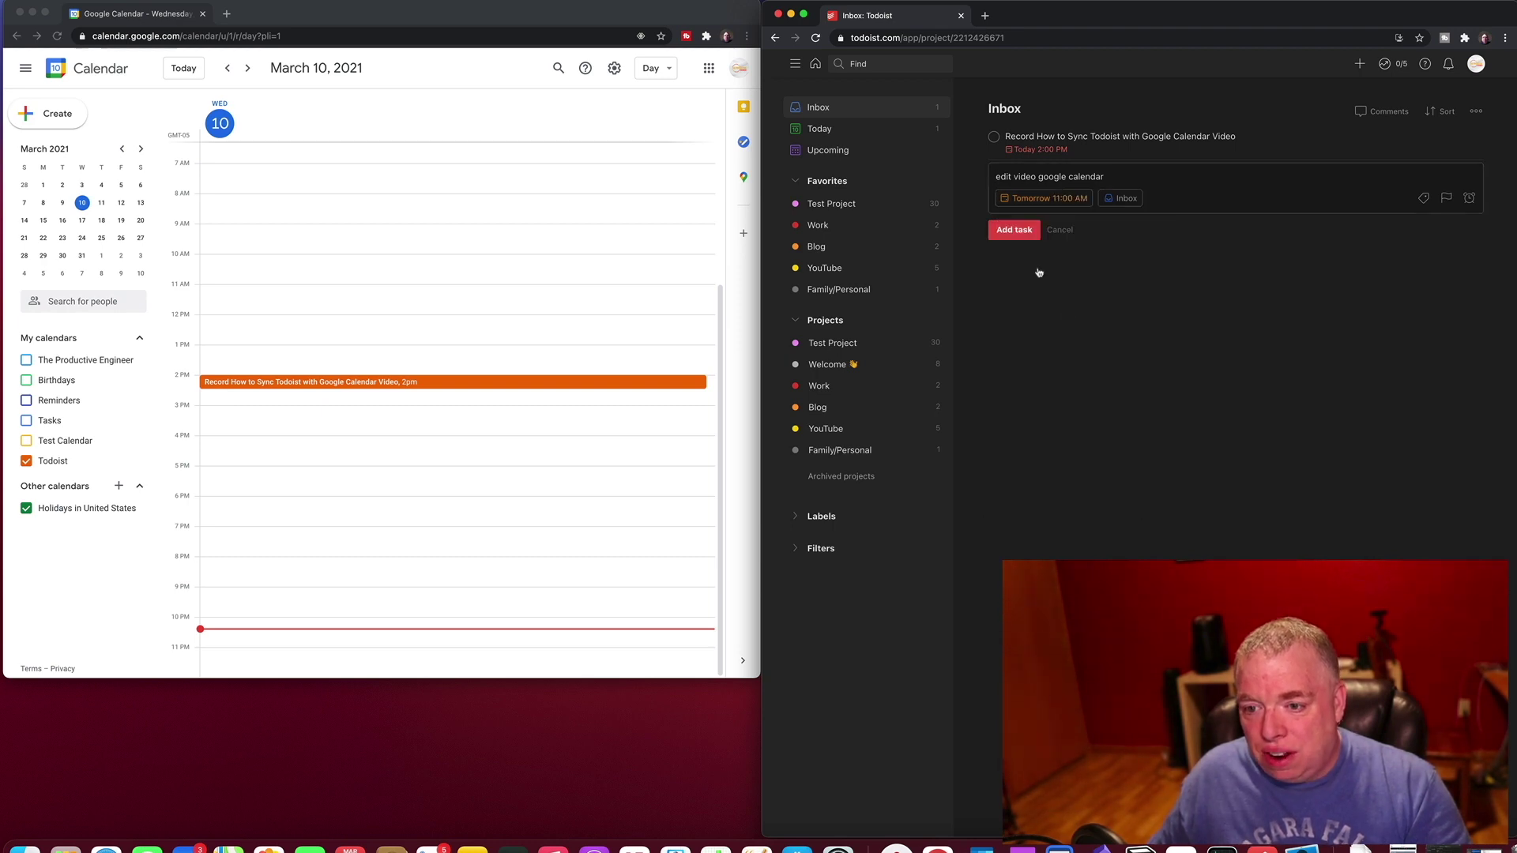
left_click(1026, 235)
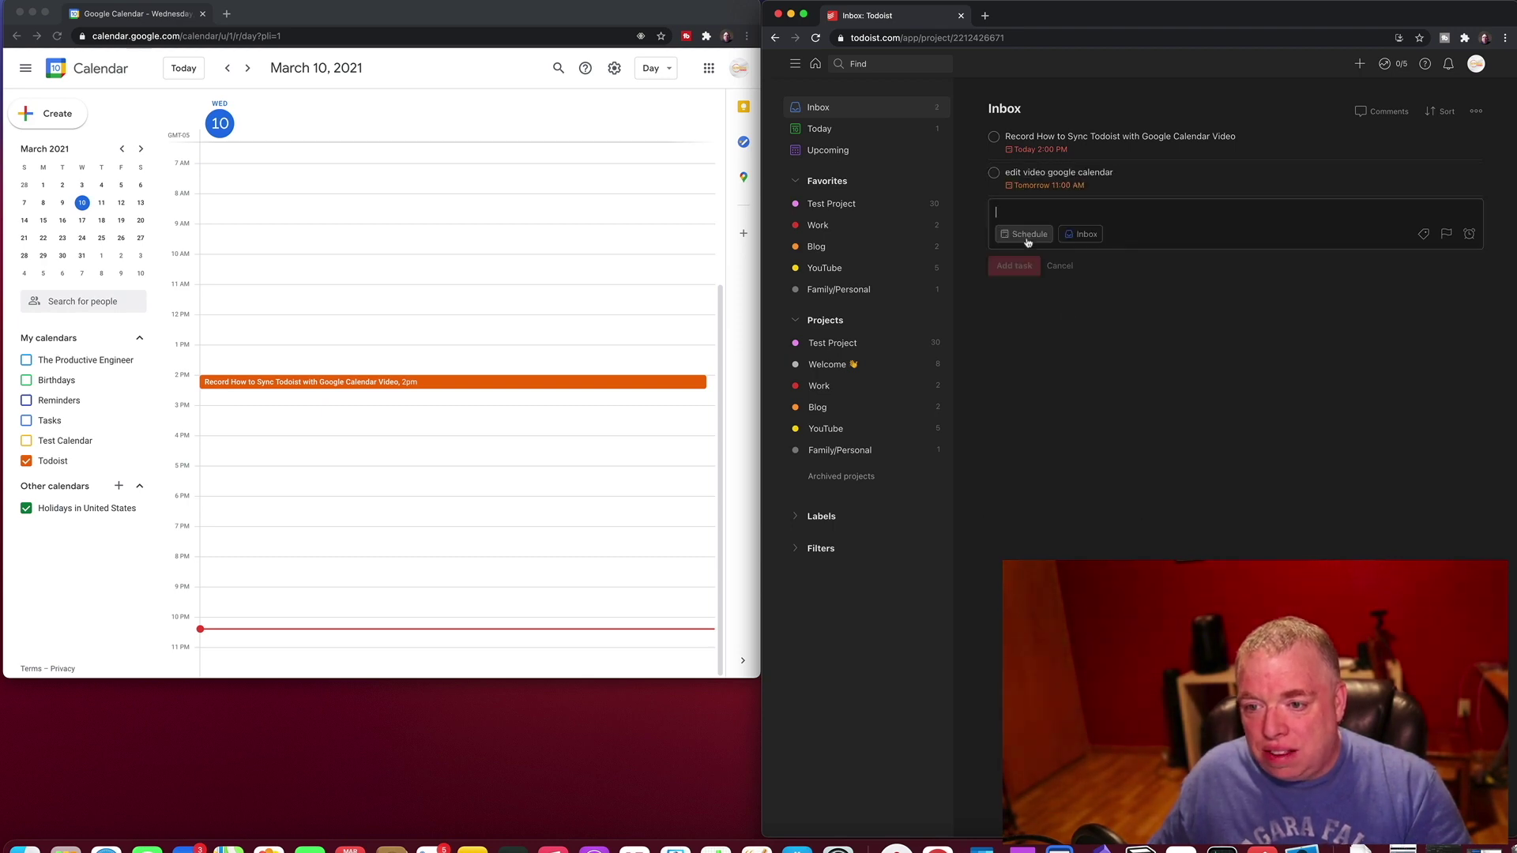
- Show March 11 in Google Calendar and open the 11am 'edit video google calendar' event
left_click(104, 207)
left_click(103, 207)
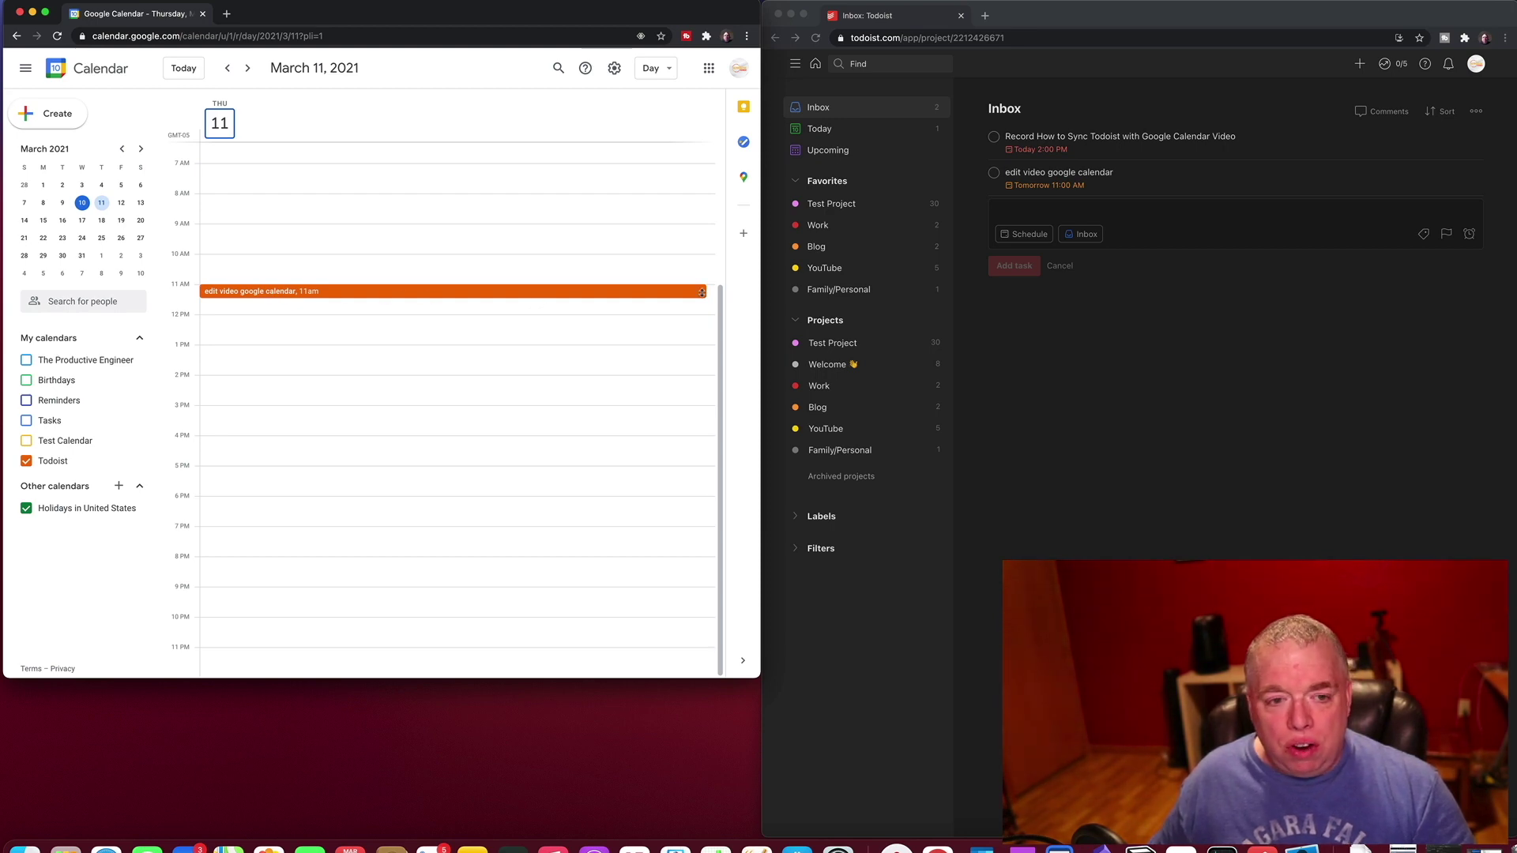
left_click(474, 291)
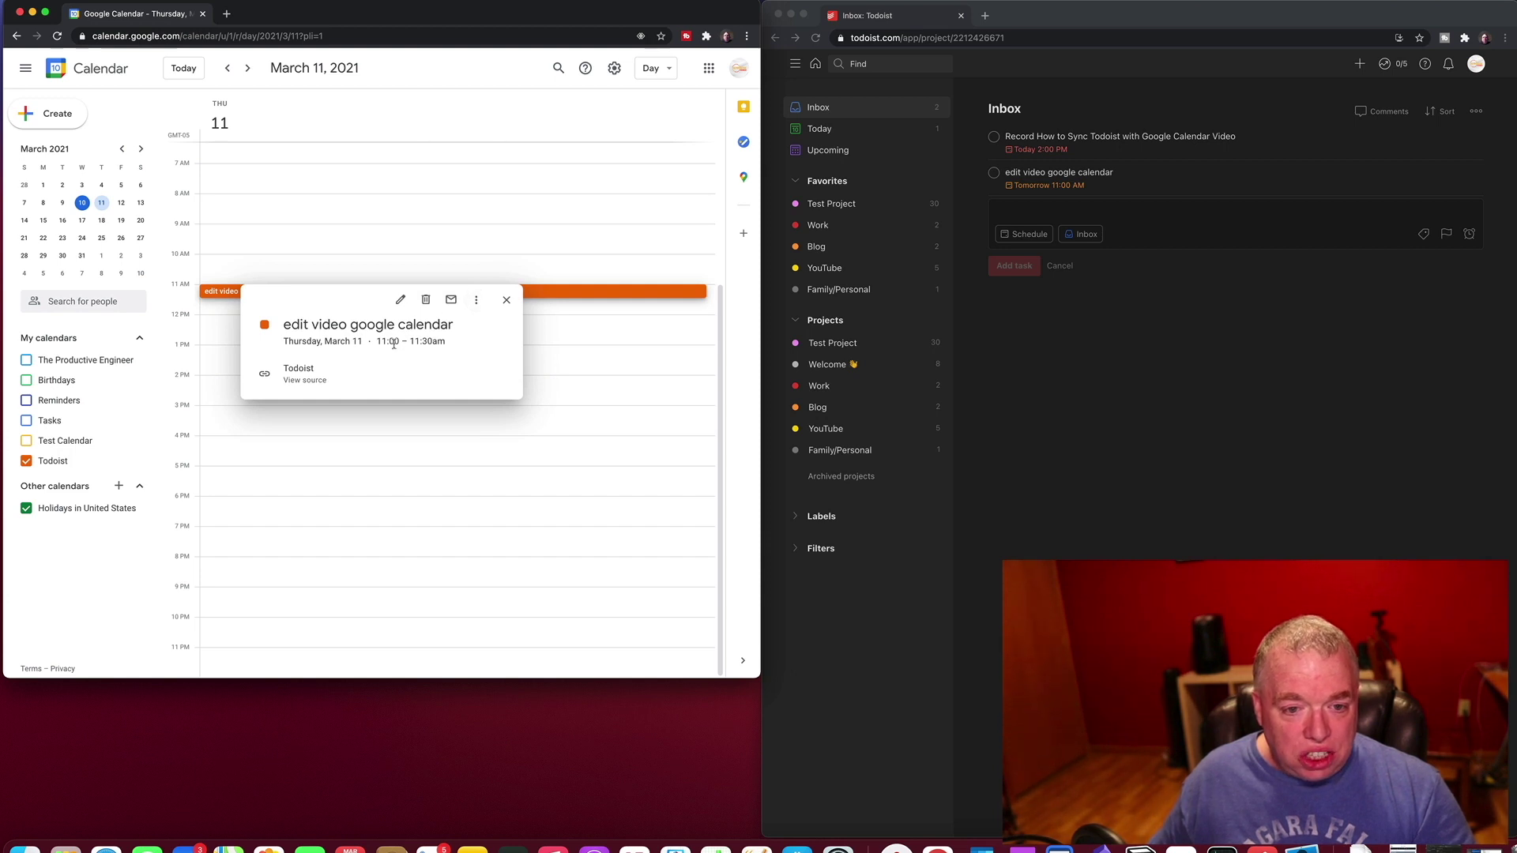
- In the full event editor, set the time to 1:00pm–1:30pm and save
left_click(401, 299)
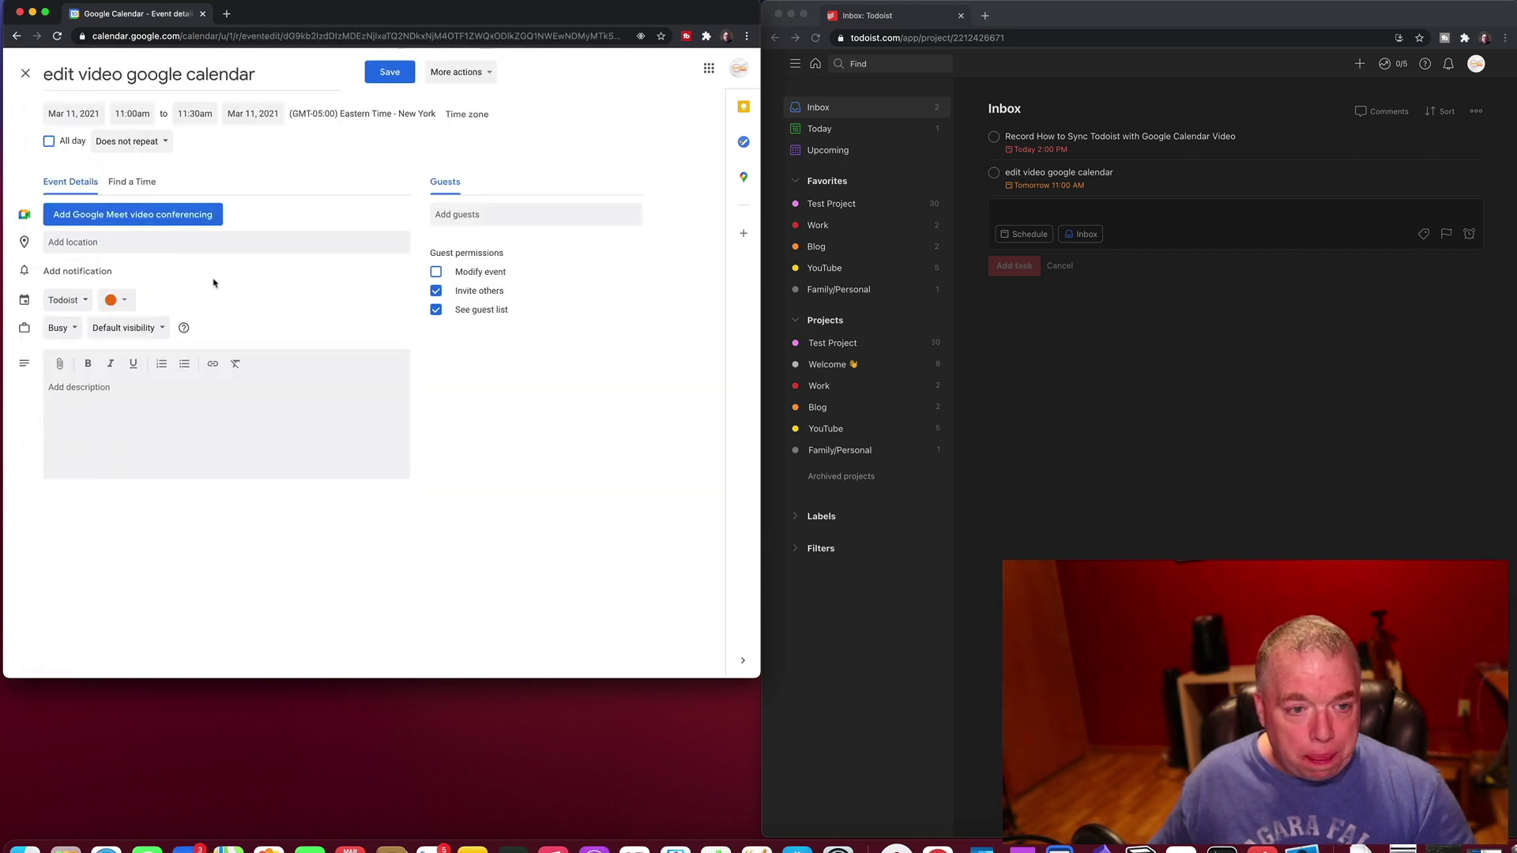
left_click(137, 114)
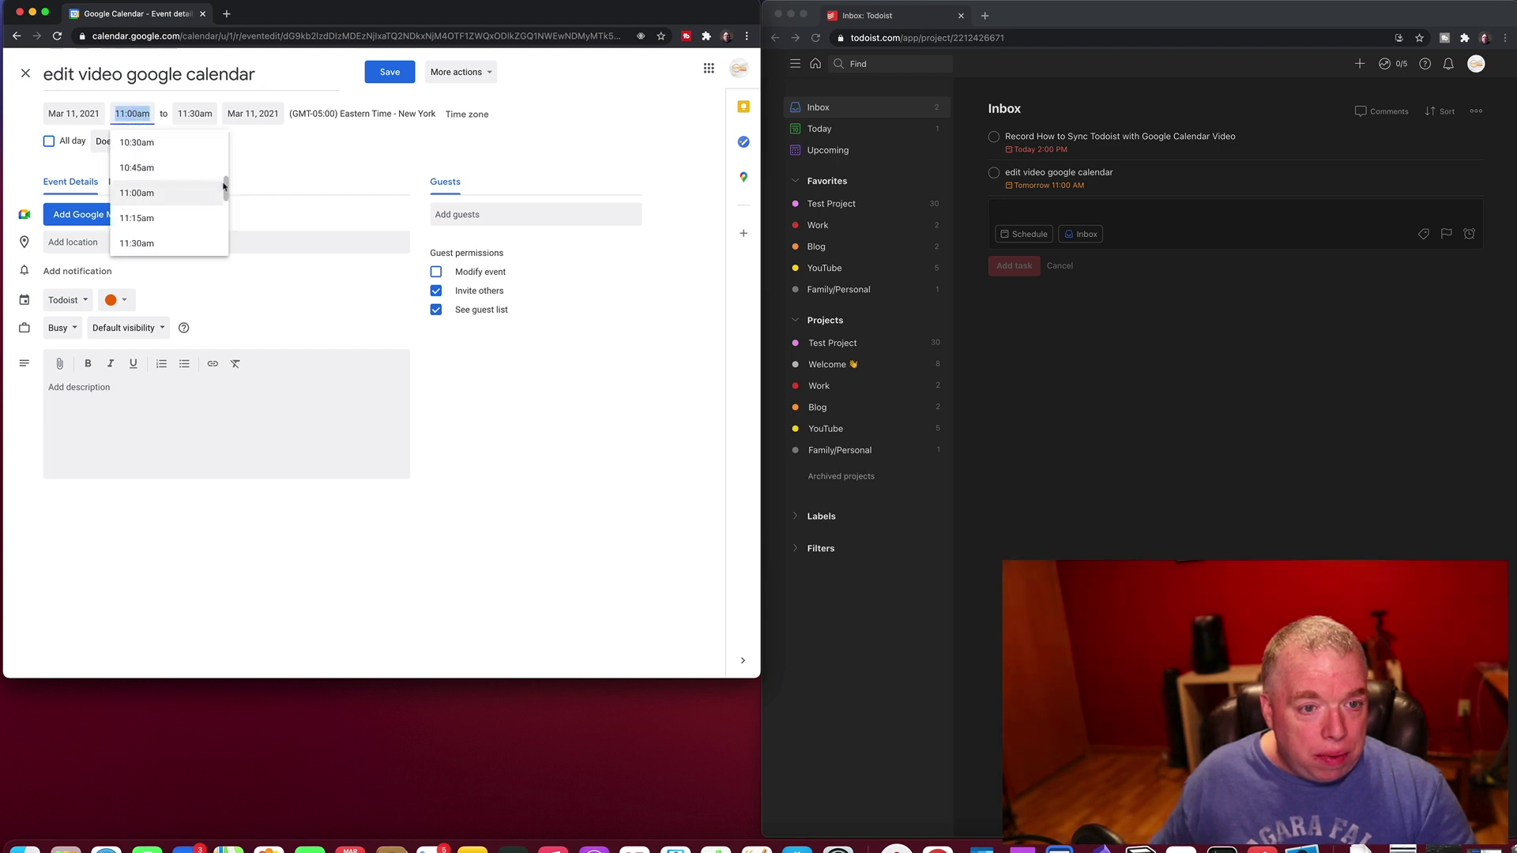
left_click(203, 111)
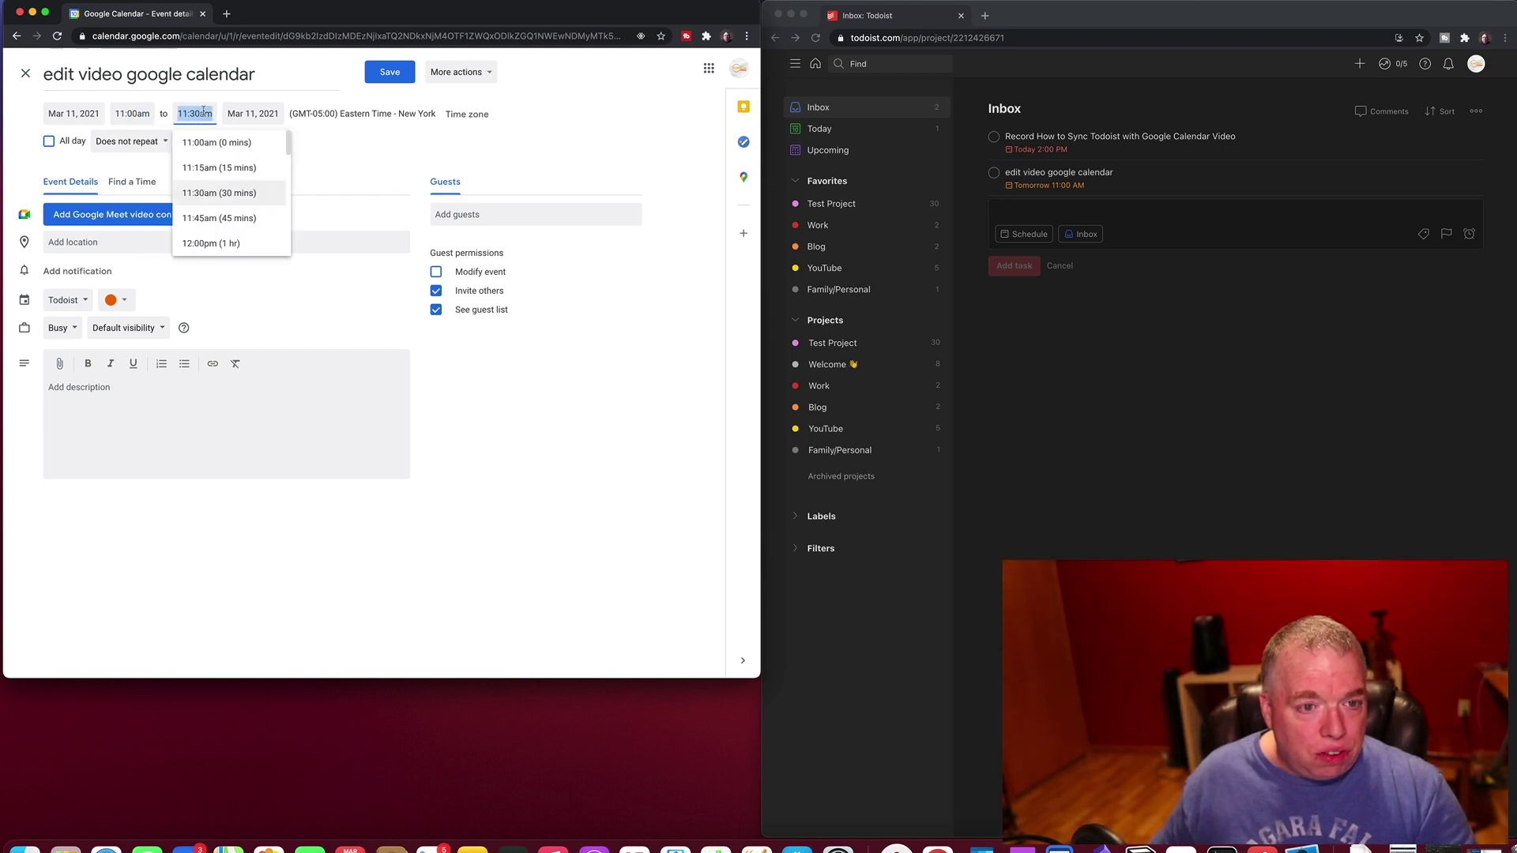
scroll(237, 209, "down", 3)
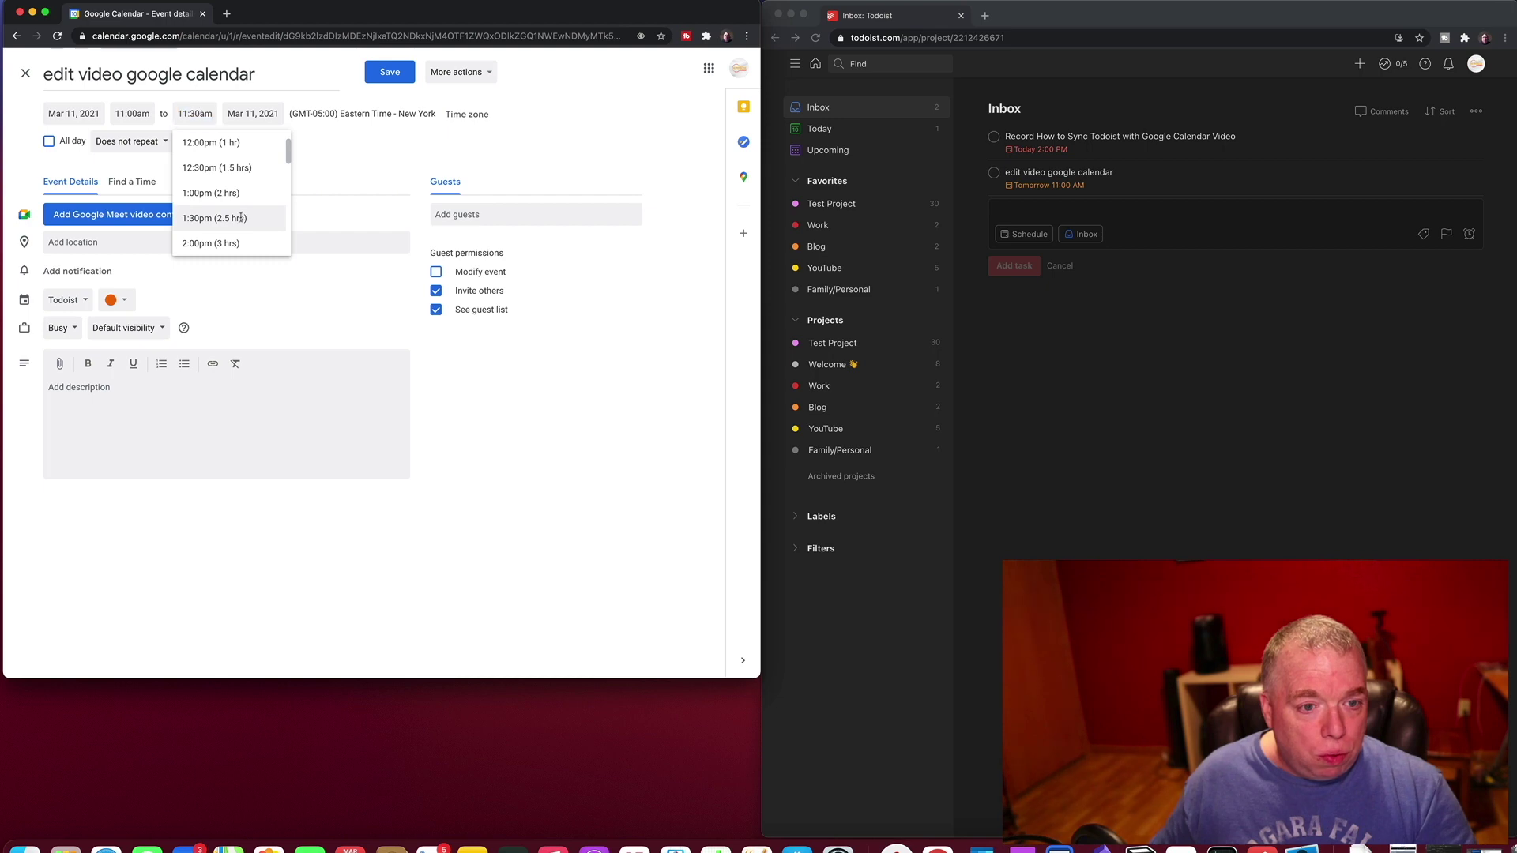
left_click(241, 217)
left_click(138, 112)
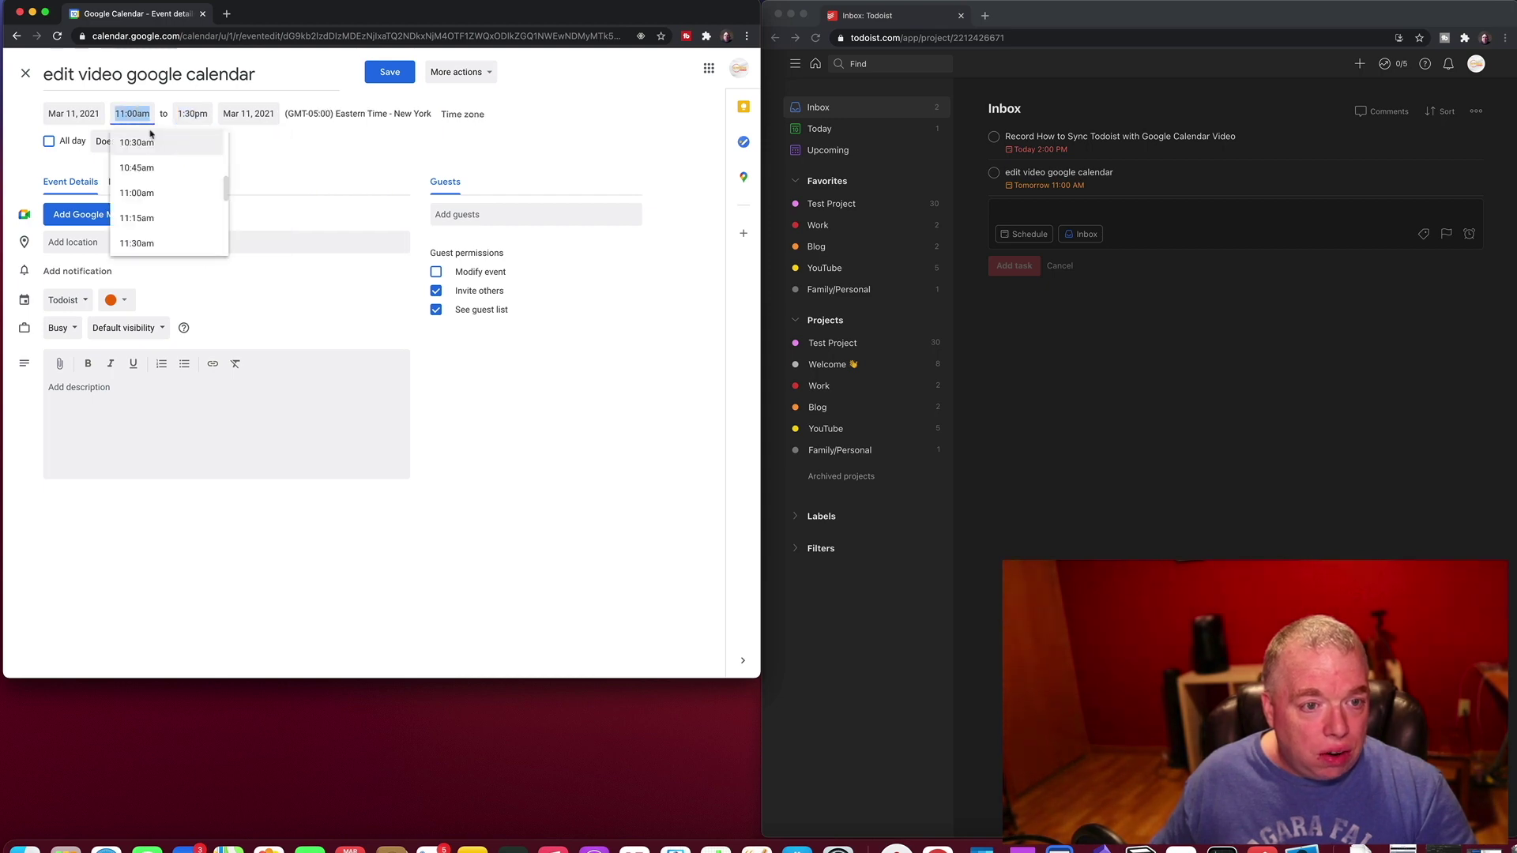
scroll(142, 166, "down", 2)
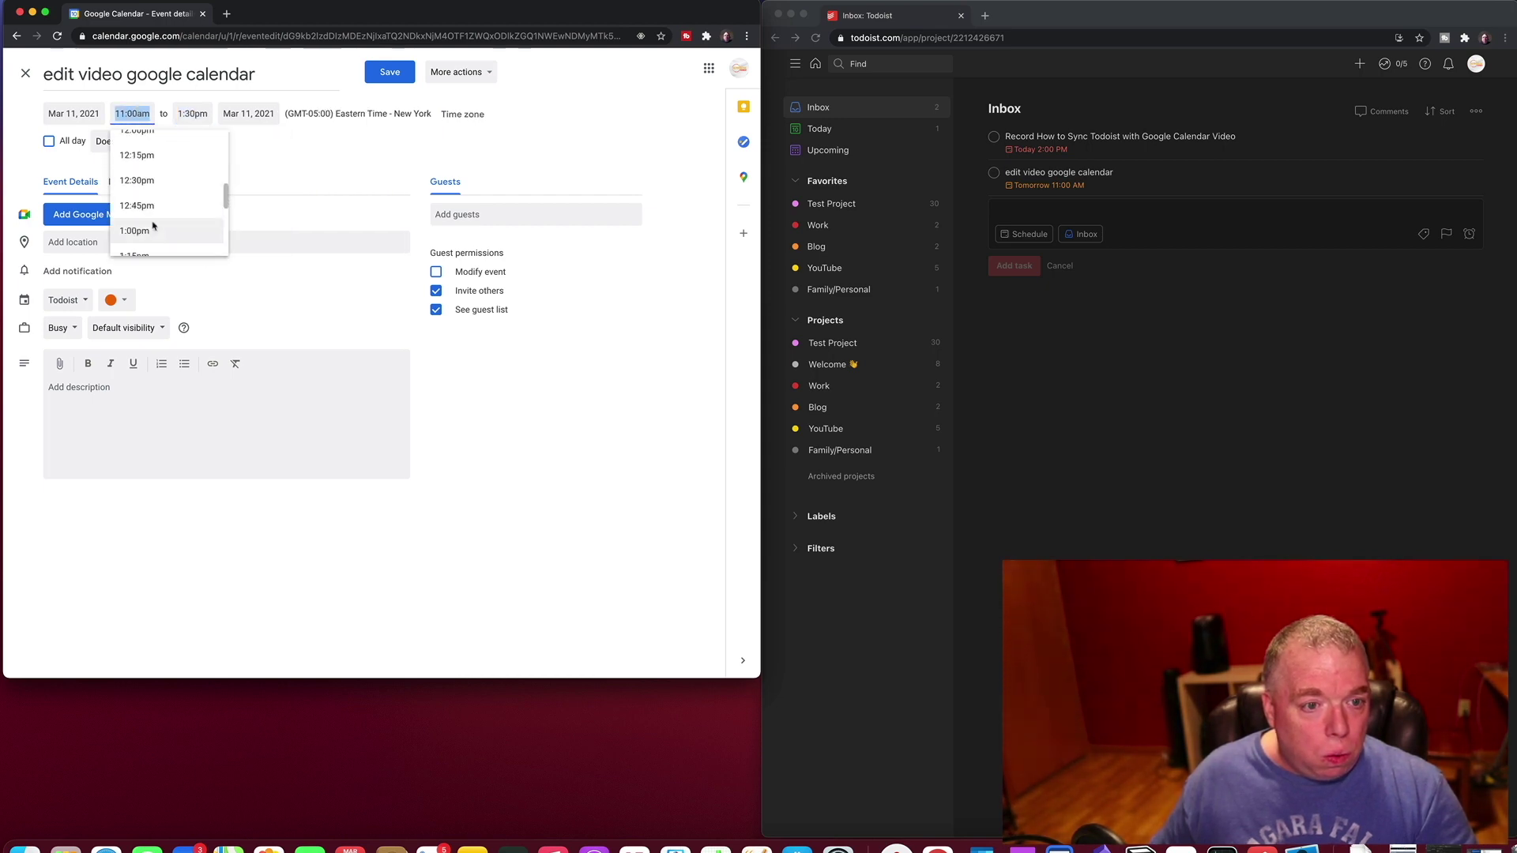
left_click(150, 230)
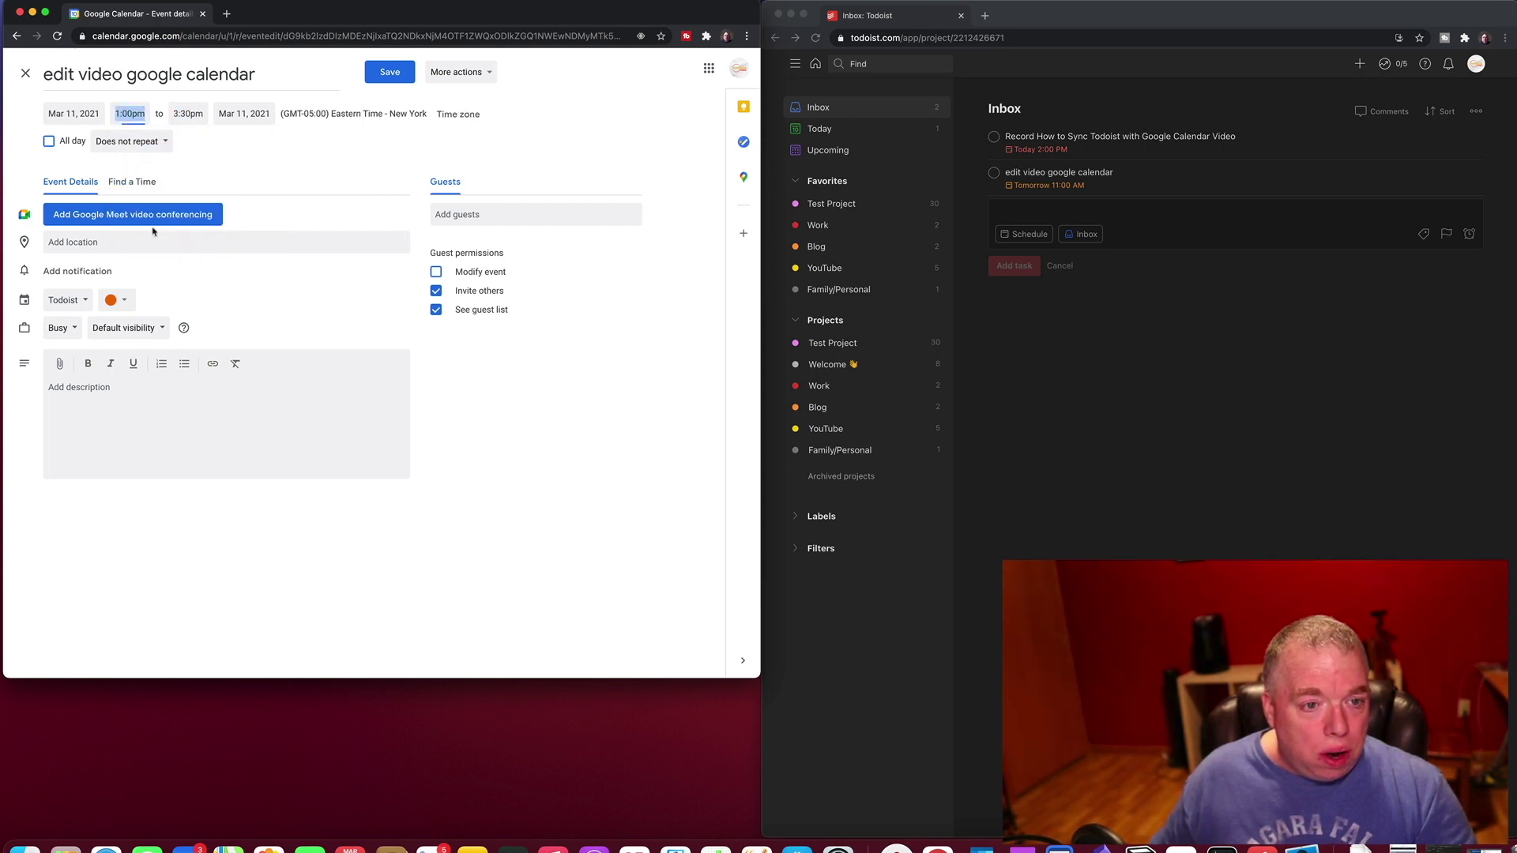
left_click(188, 114)
scroll(198, 146, "up", 3)
left_click(201, 151)
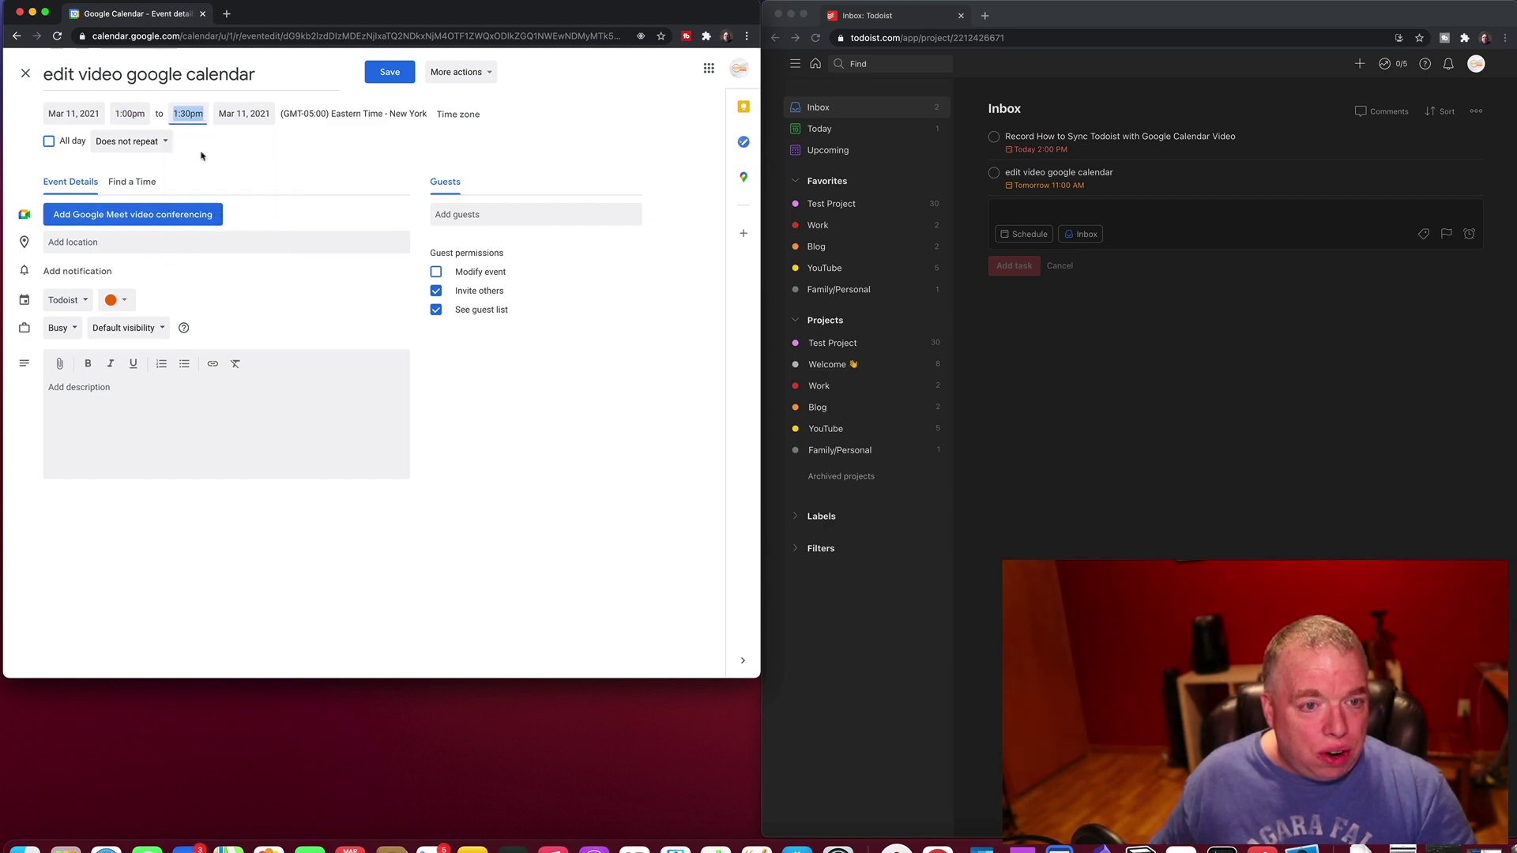
left_click(387, 75)
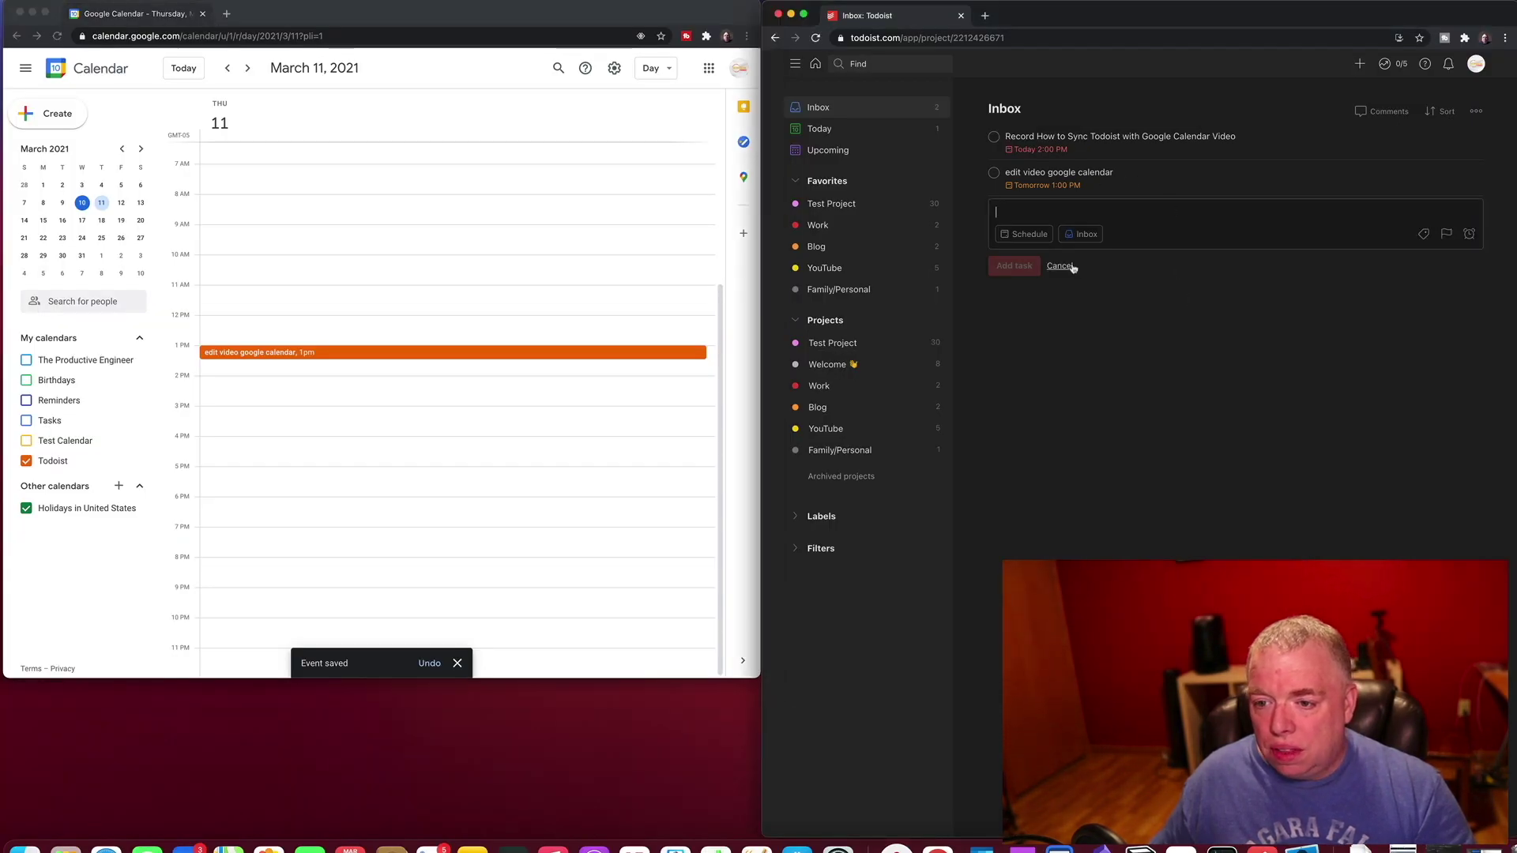
- Reschedule 'edit video google calendar' from tomorrow 1:00 PM to tomorrow 3:00 PM, America/New_York time
left_click(1059, 266)
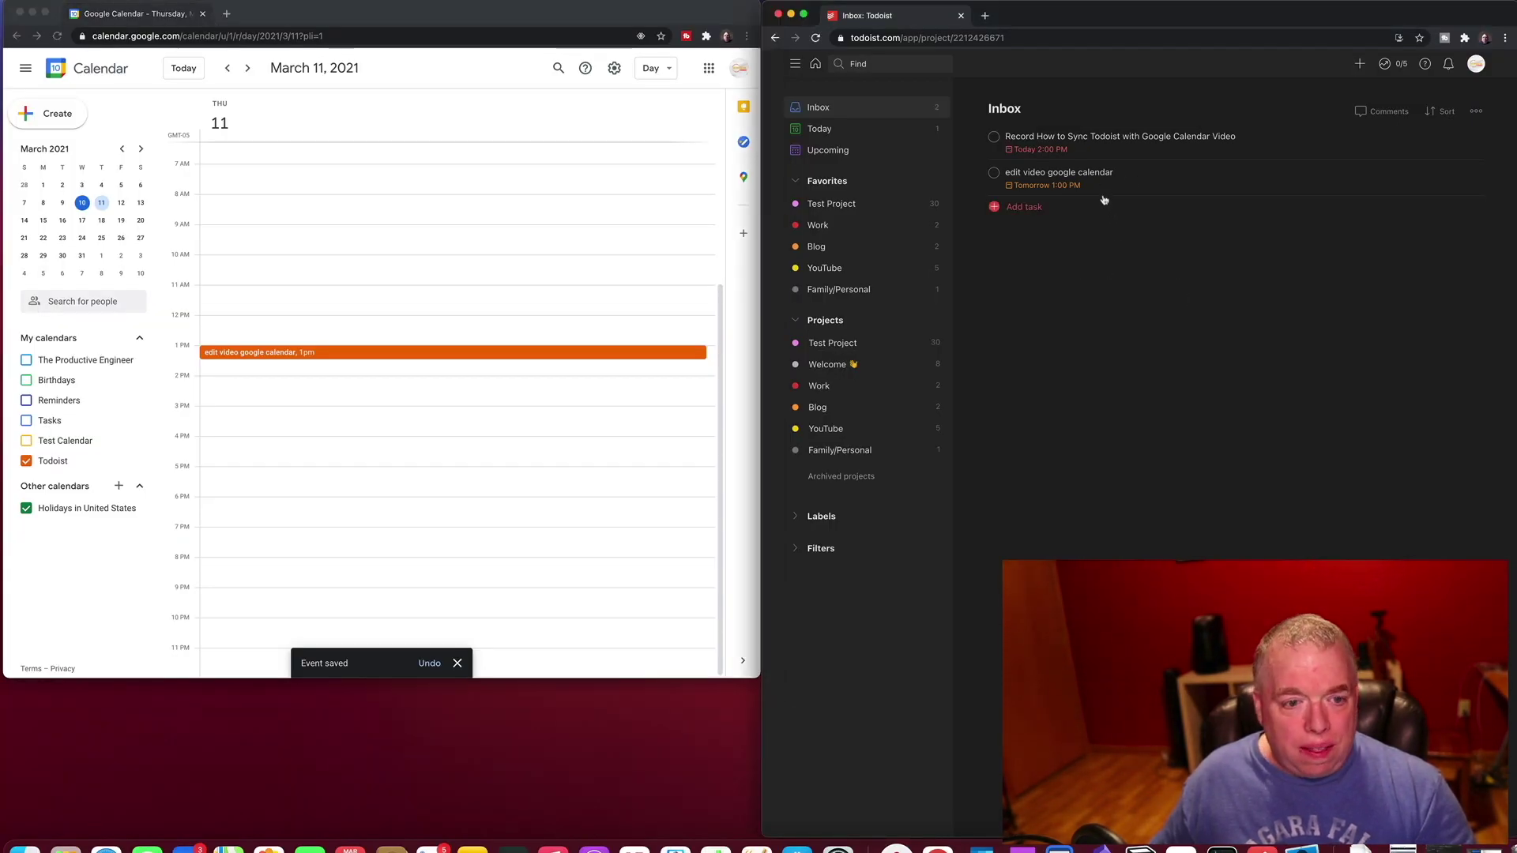
left_click(1064, 174)
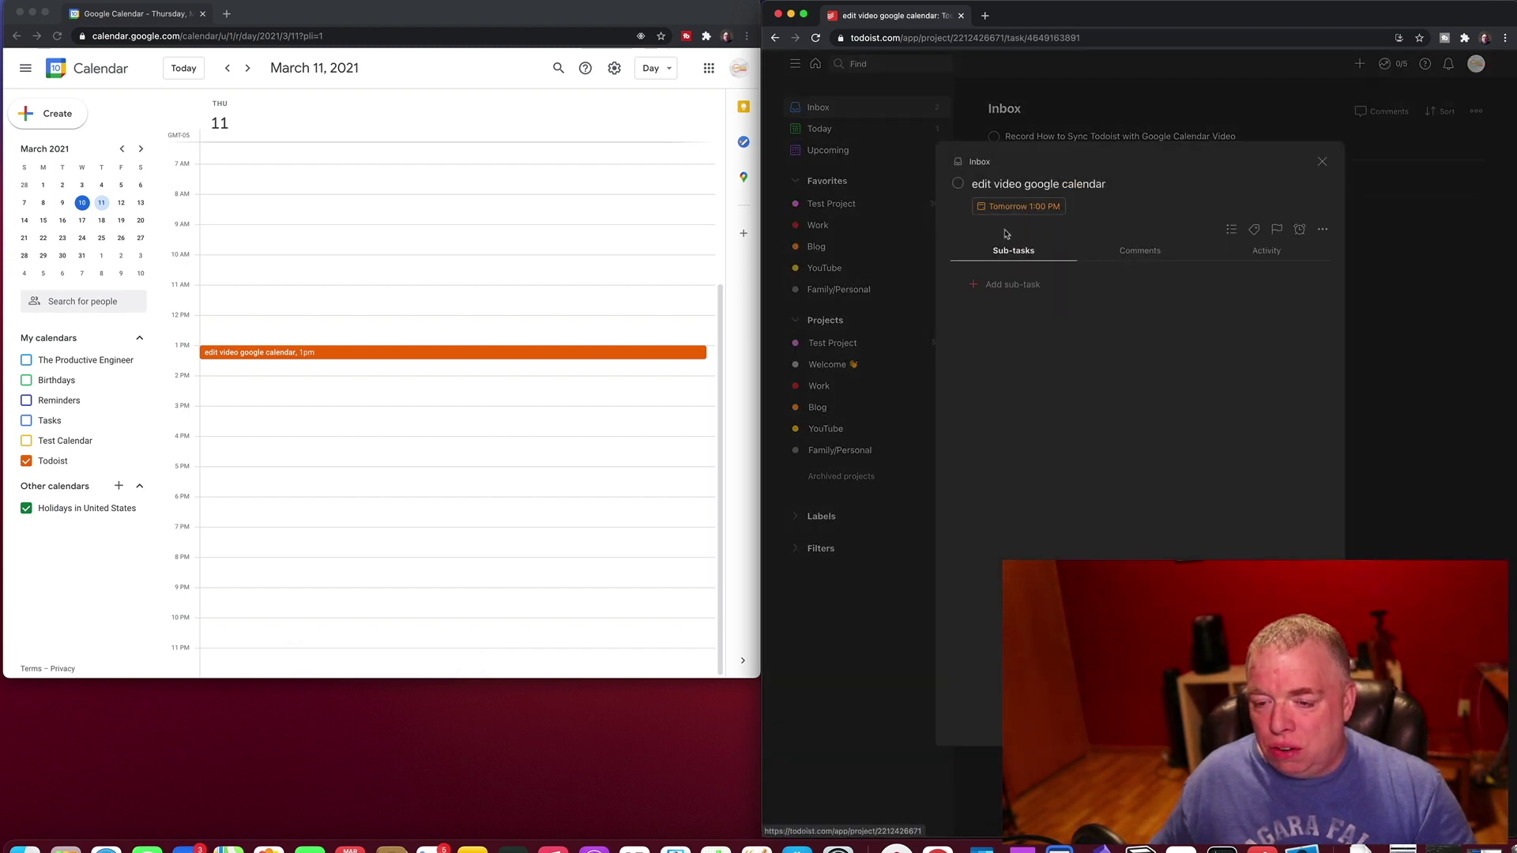
mouse_move(1049, 208)
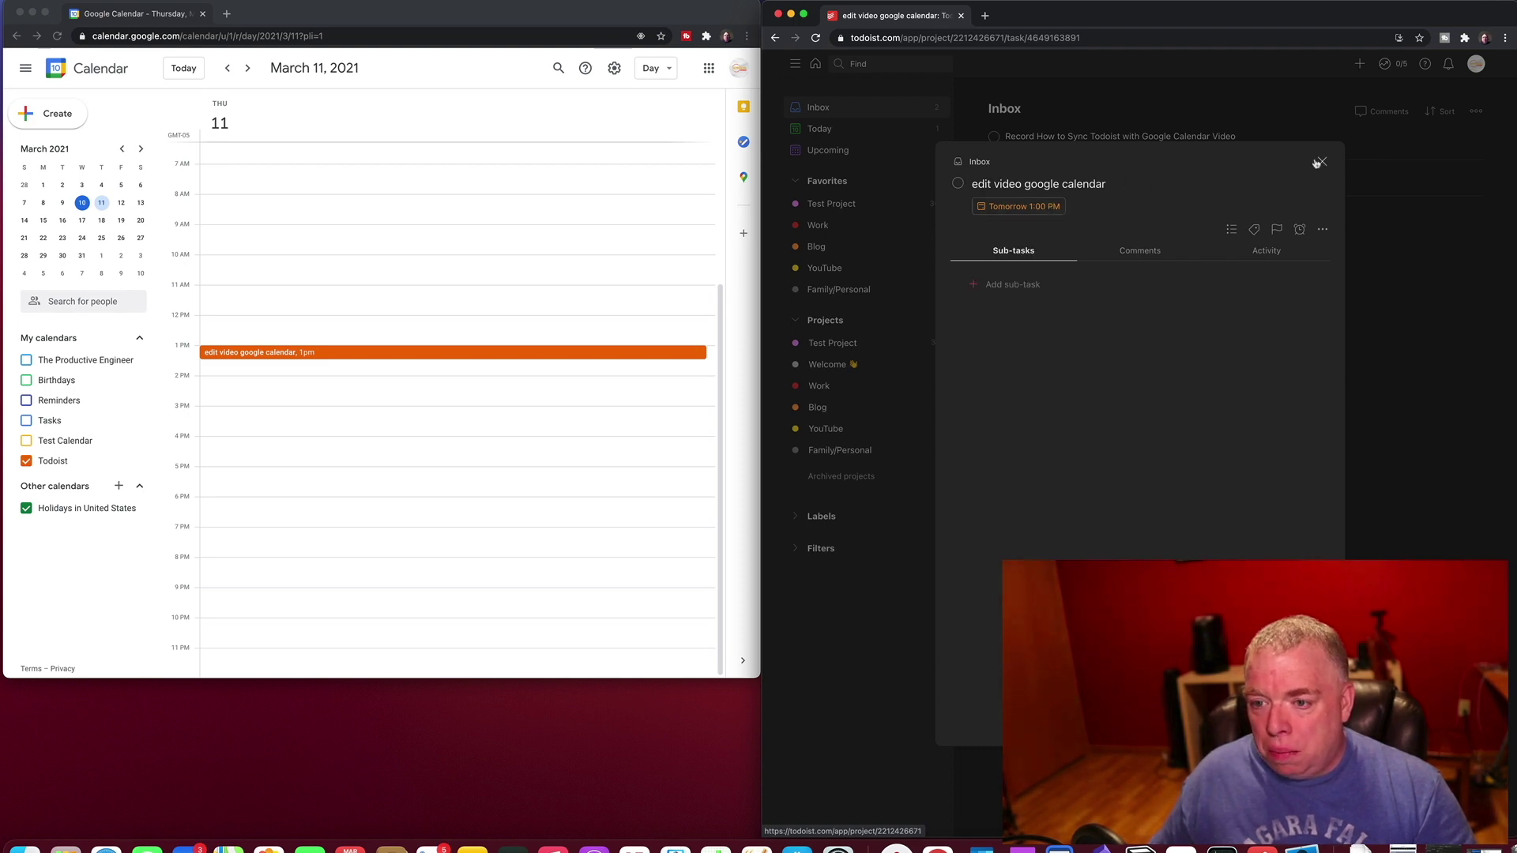
left_click(1026, 210)
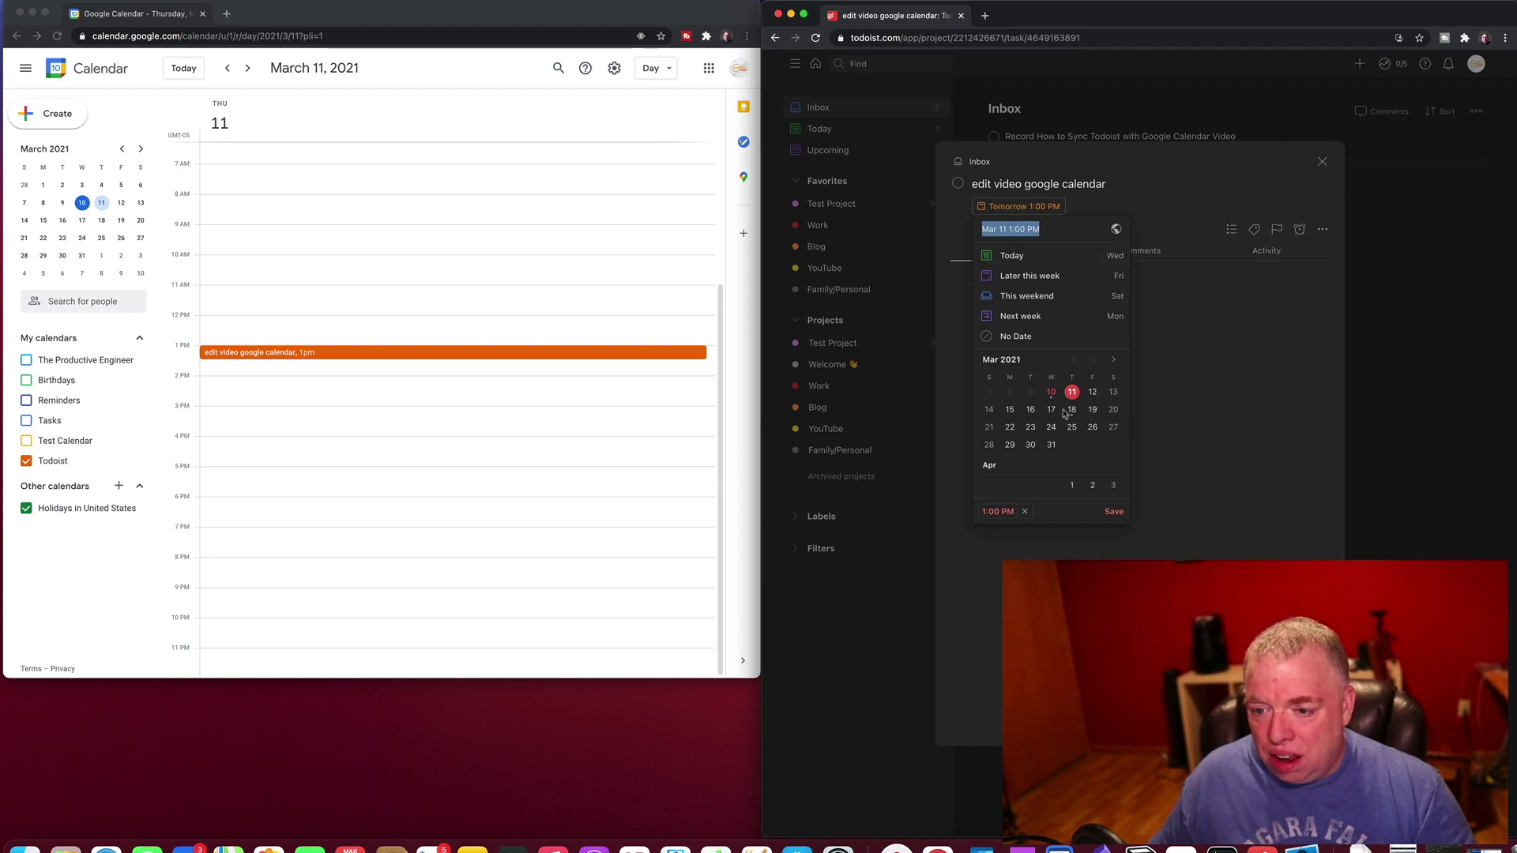
left_click(1024, 512)
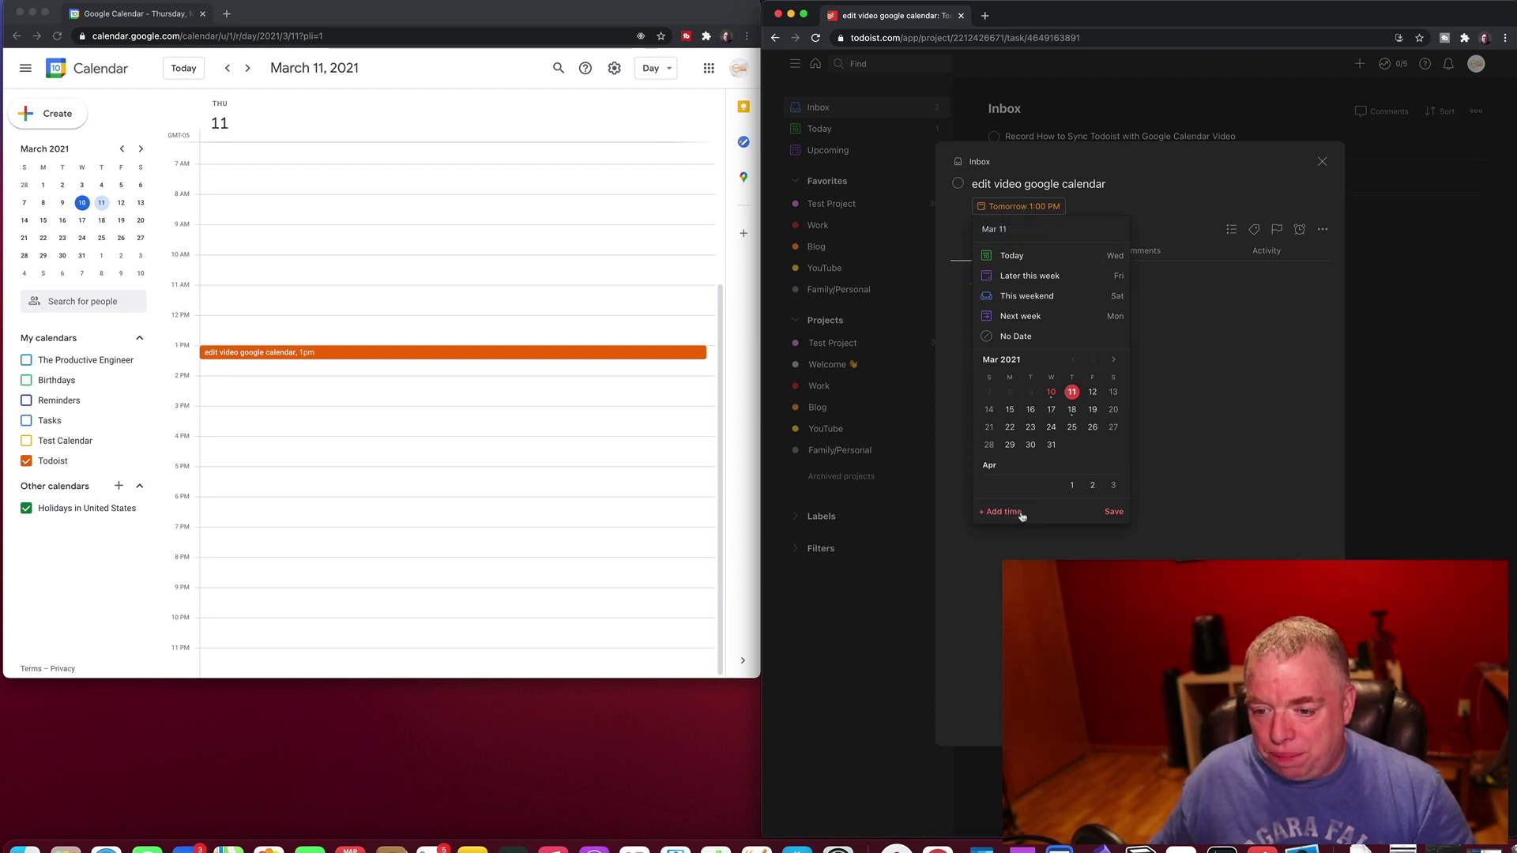
left_click(1019, 513)
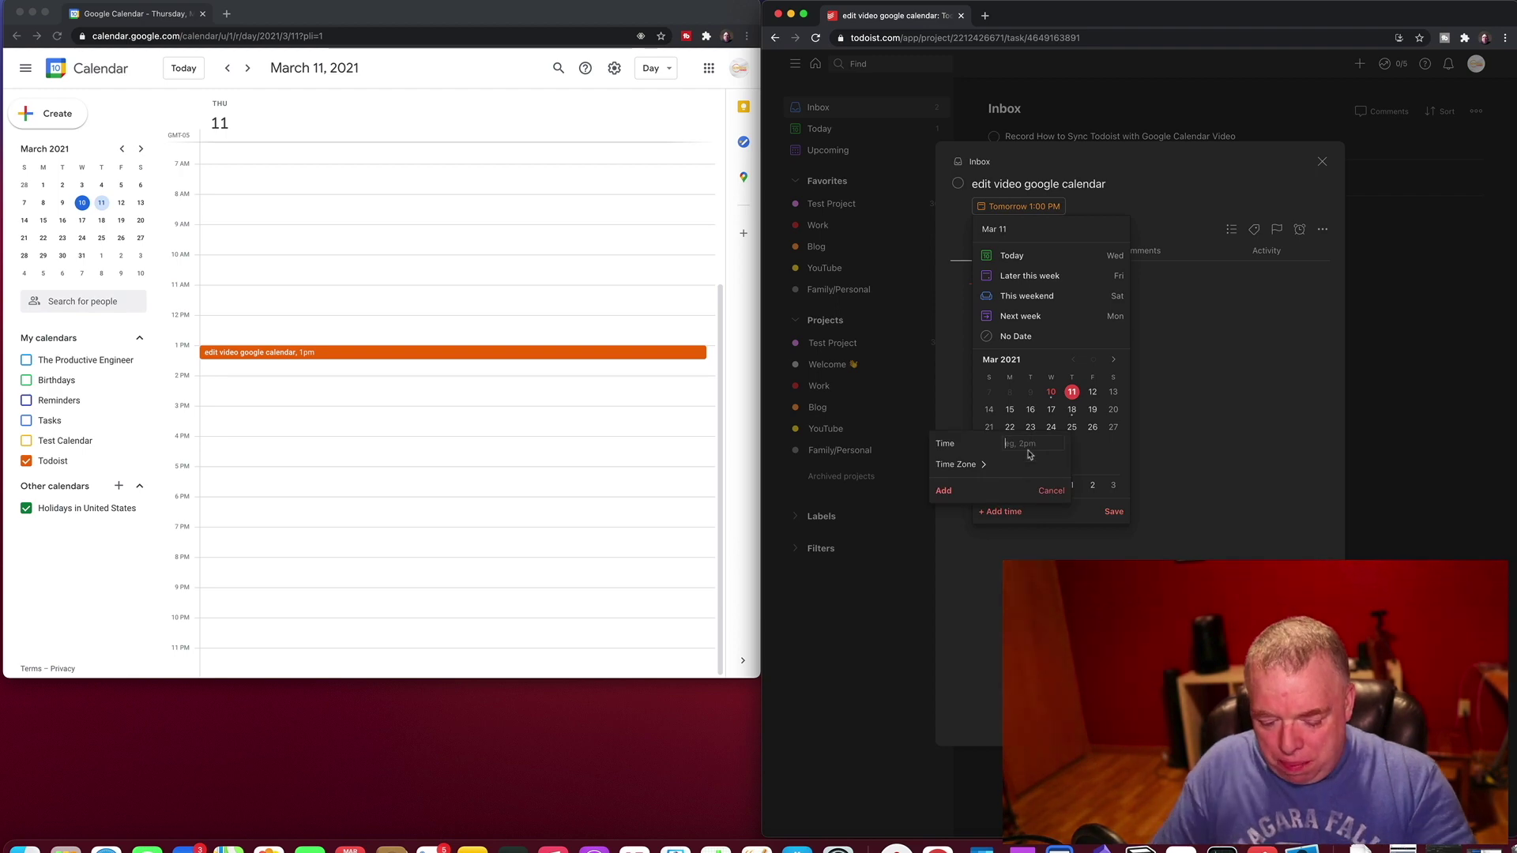
type("3pm")
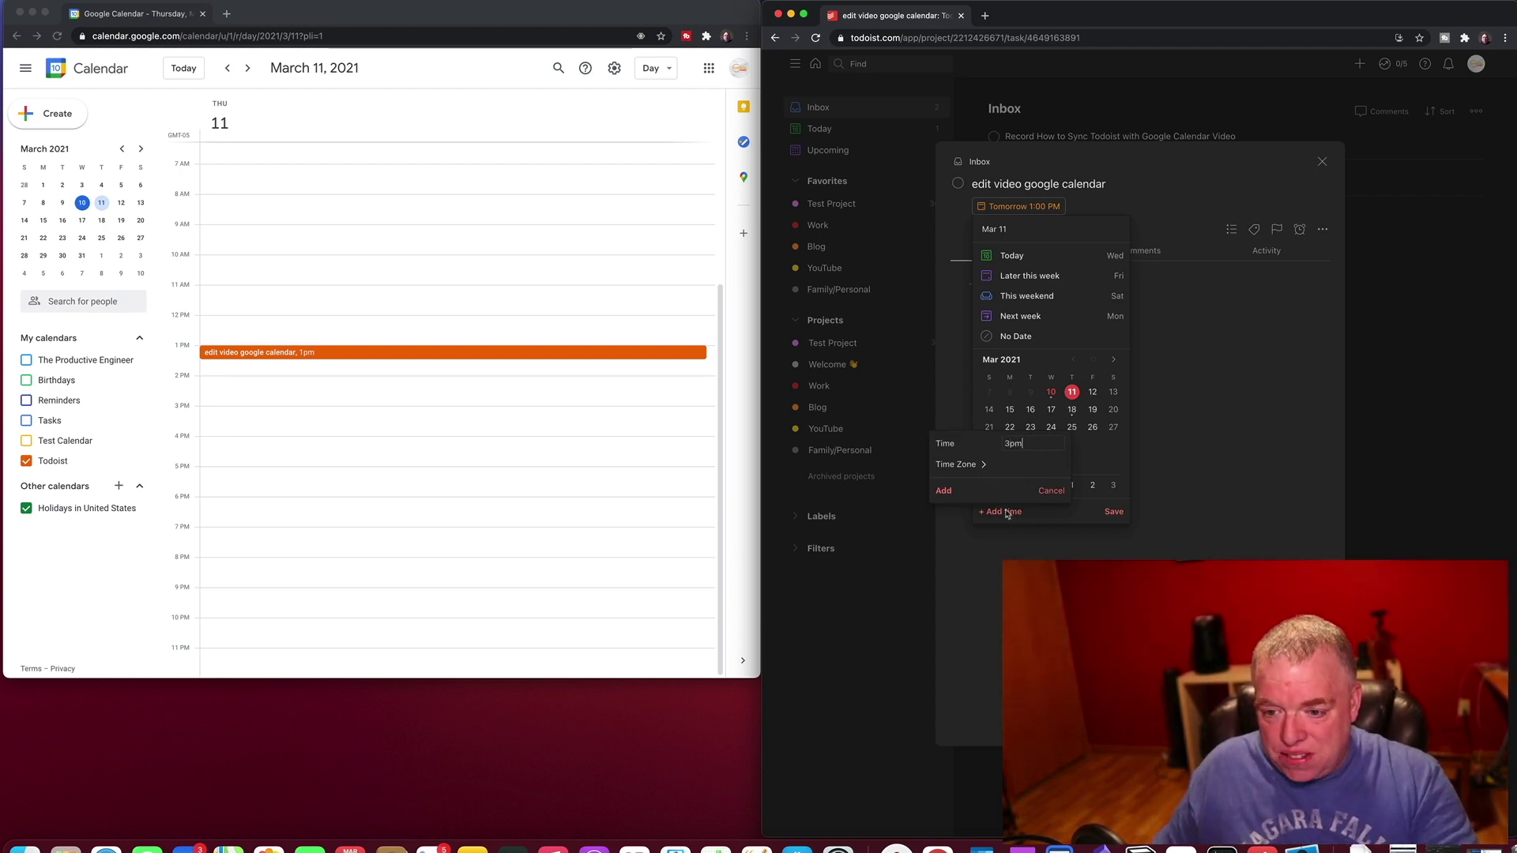
left_click(958, 467)
left_click(953, 525)
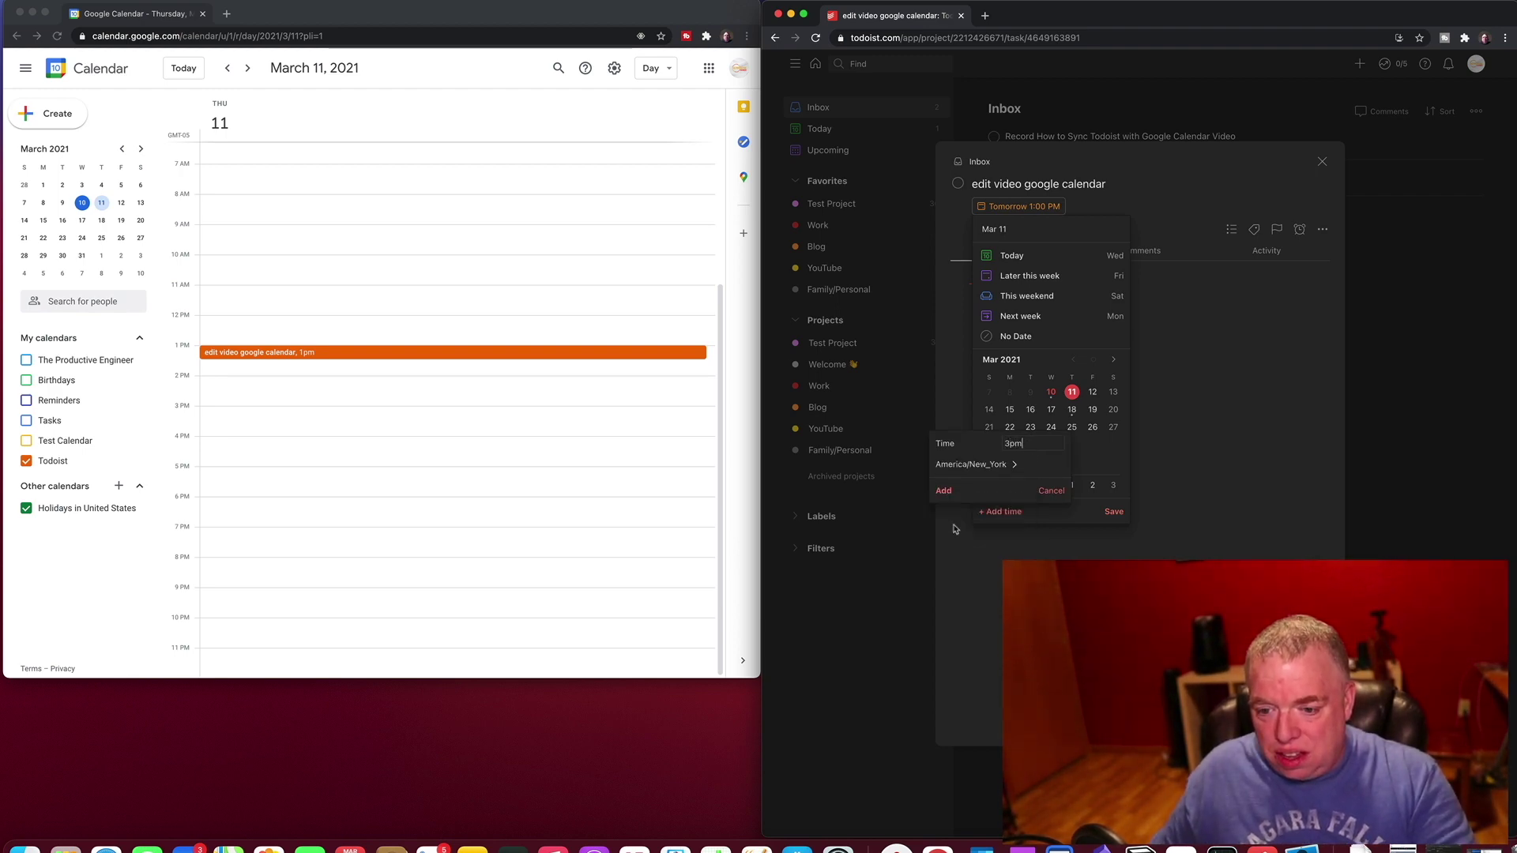
left_click(945, 493)
left_click(1112, 512)
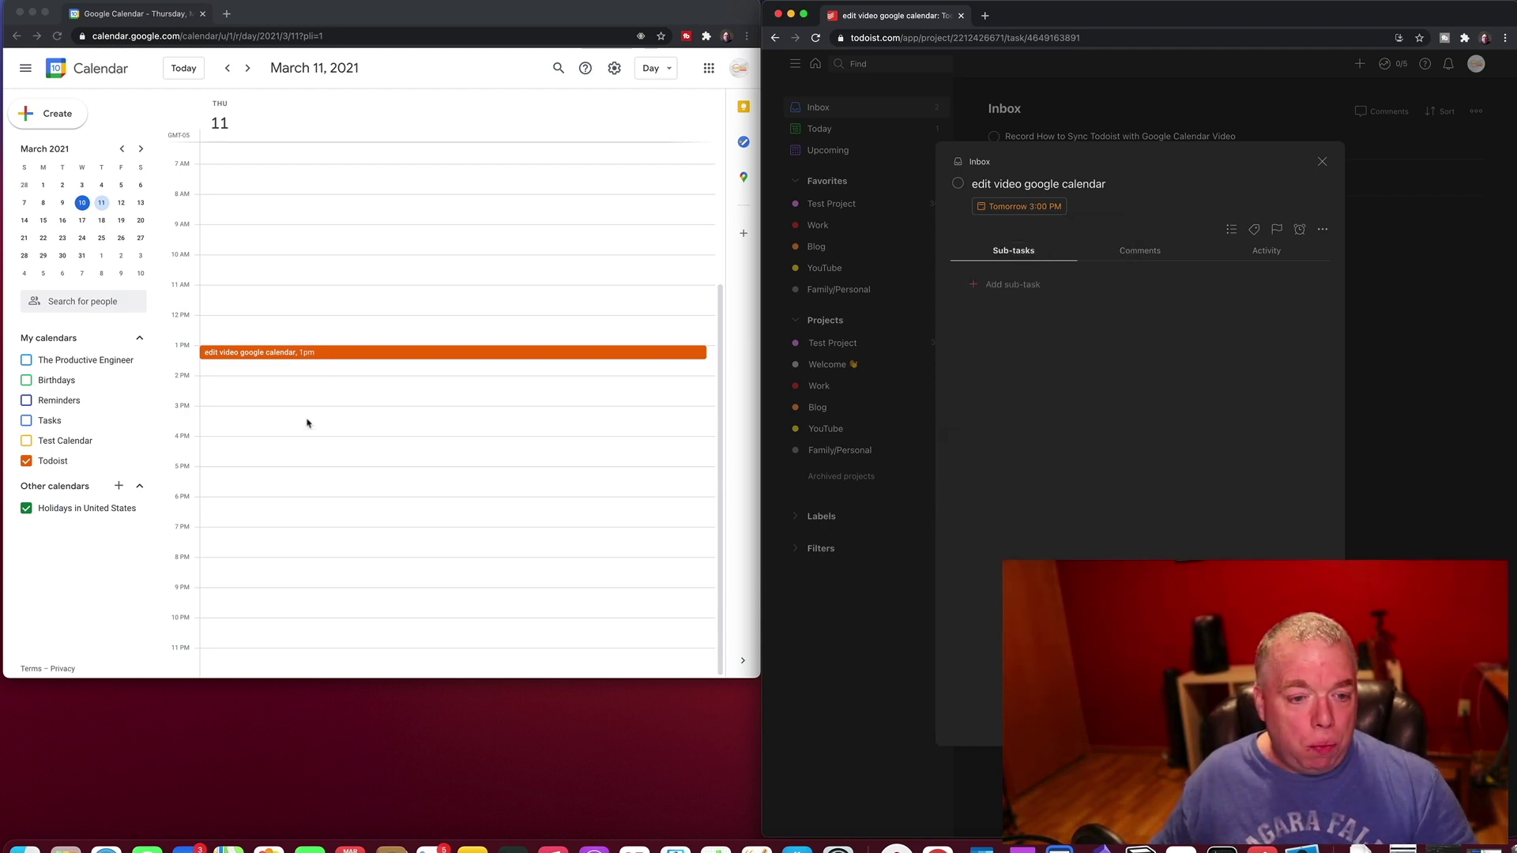